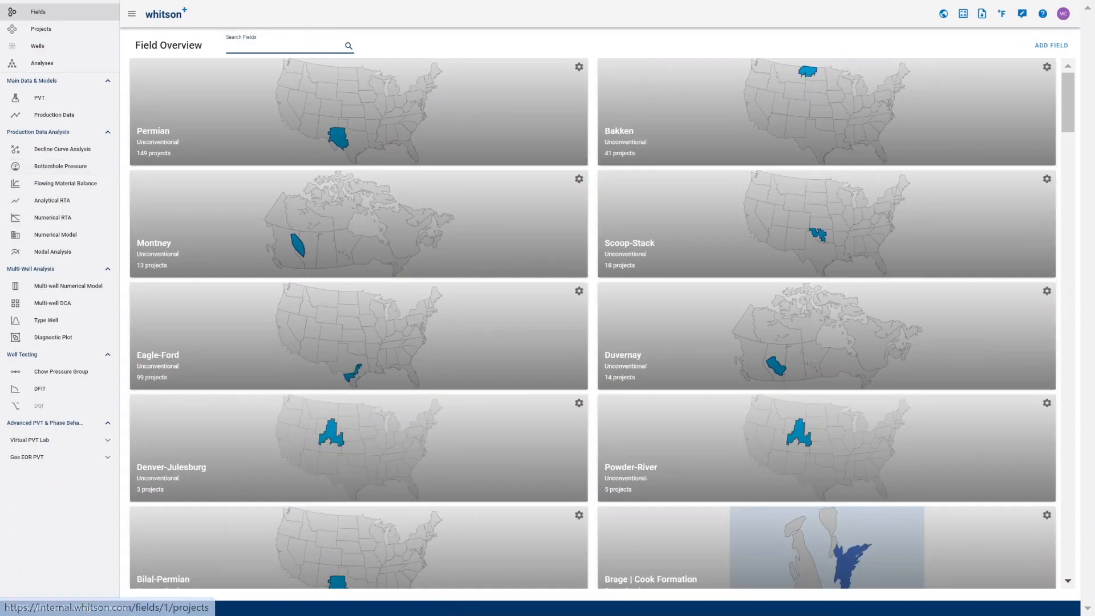
Find and open the 57-project Numerical RTA JIP field, and open its company-wide whitson certificate project.
{"action": "type", "text": "rum"}
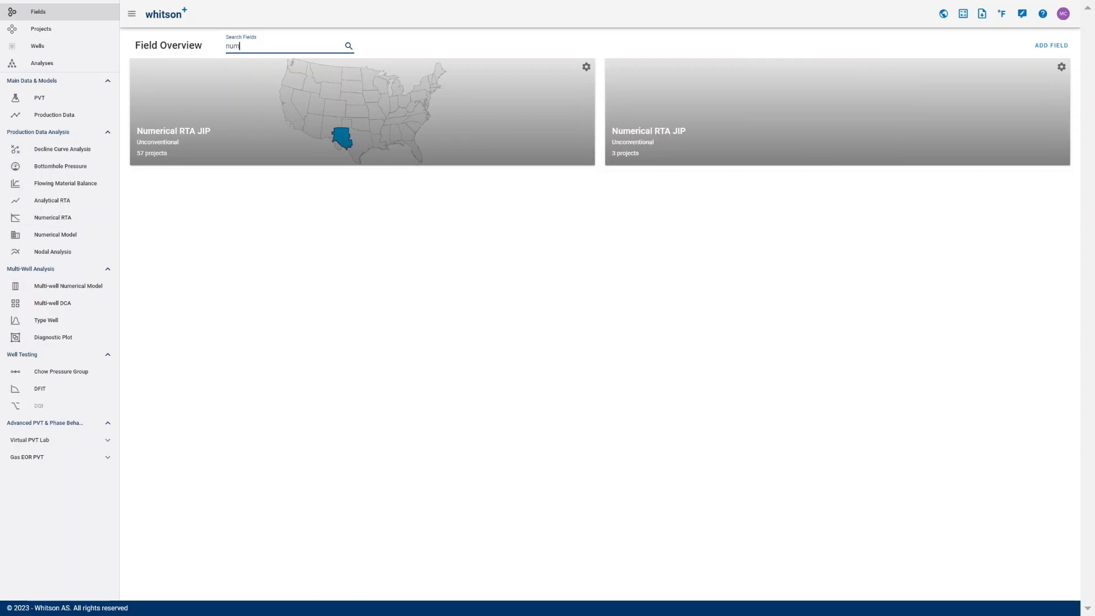
{"action": "left_click", "coordinate": [273, 106]}
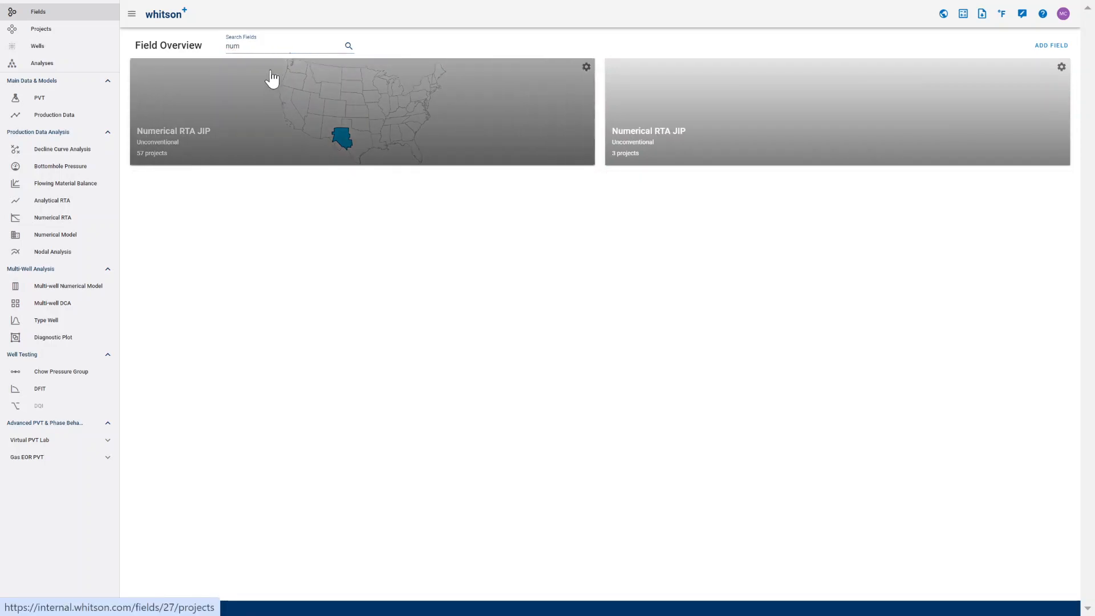
{"action": "left_click", "coordinate": [331, 44]}
{"action": "type", "text": "c"}
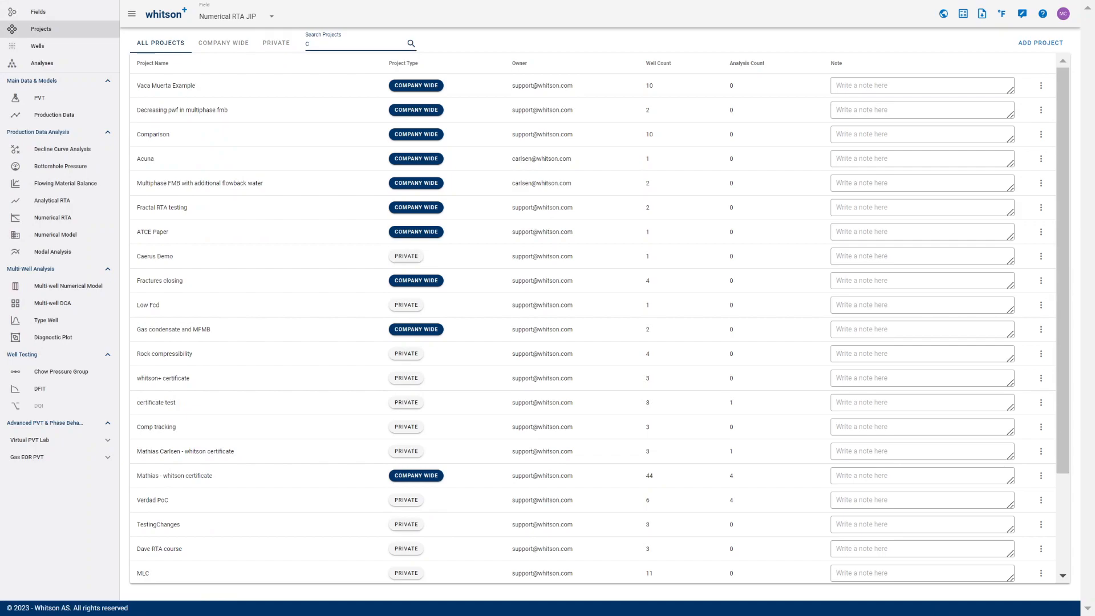
{"action": "type", "text": "ert"}
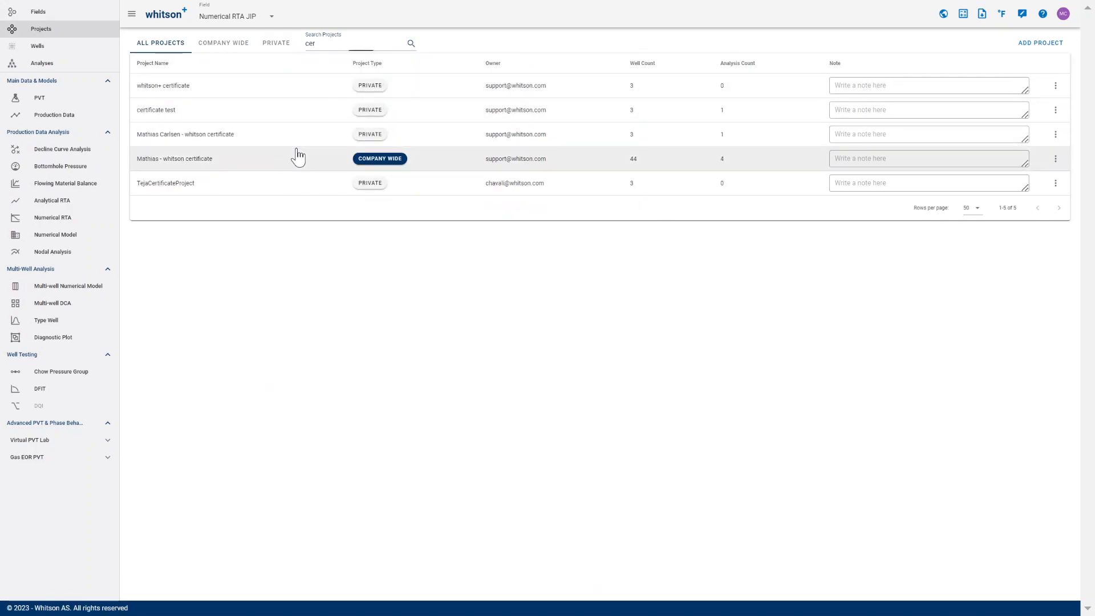
{"action": "left_click", "coordinate": [299, 155]}
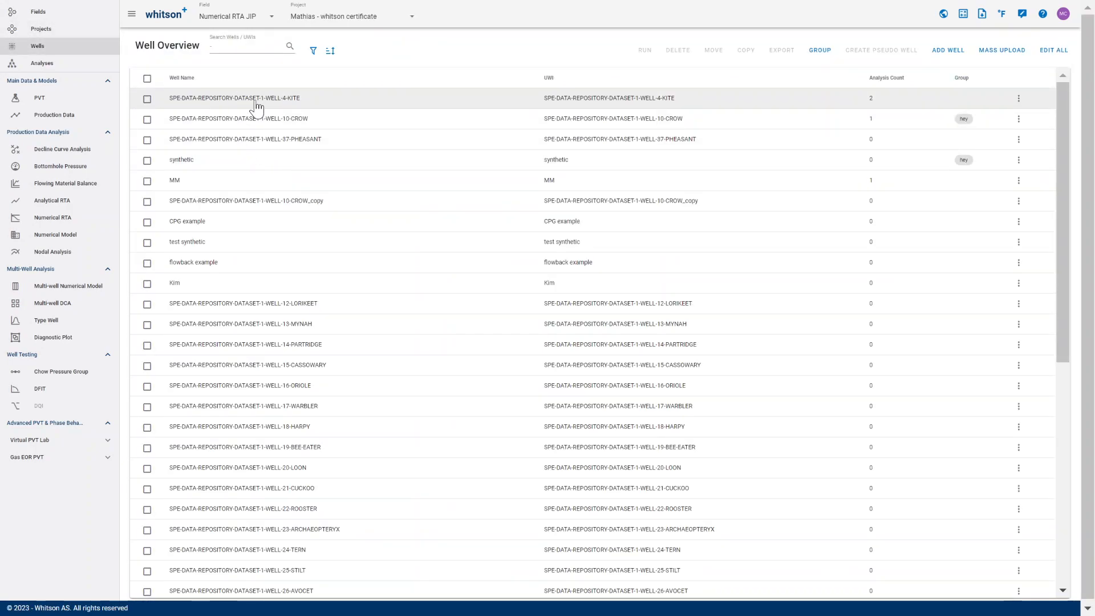
Open the PVT fluid definition of SPE-DATA-REPOSITORY-DATASET-1-WELL-4-KITE and review the reservoir fluid composition methods, keeping GOR.
{"action": "left_click", "coordinate": [252, 108]}
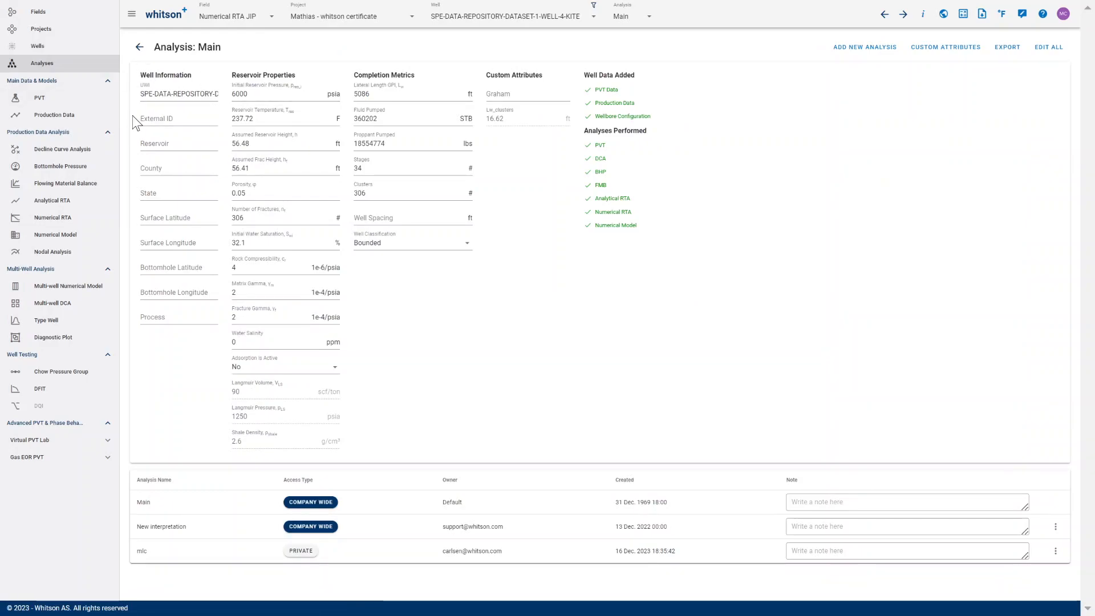
{"action": "left_click", "coordinate": [85, 104]}
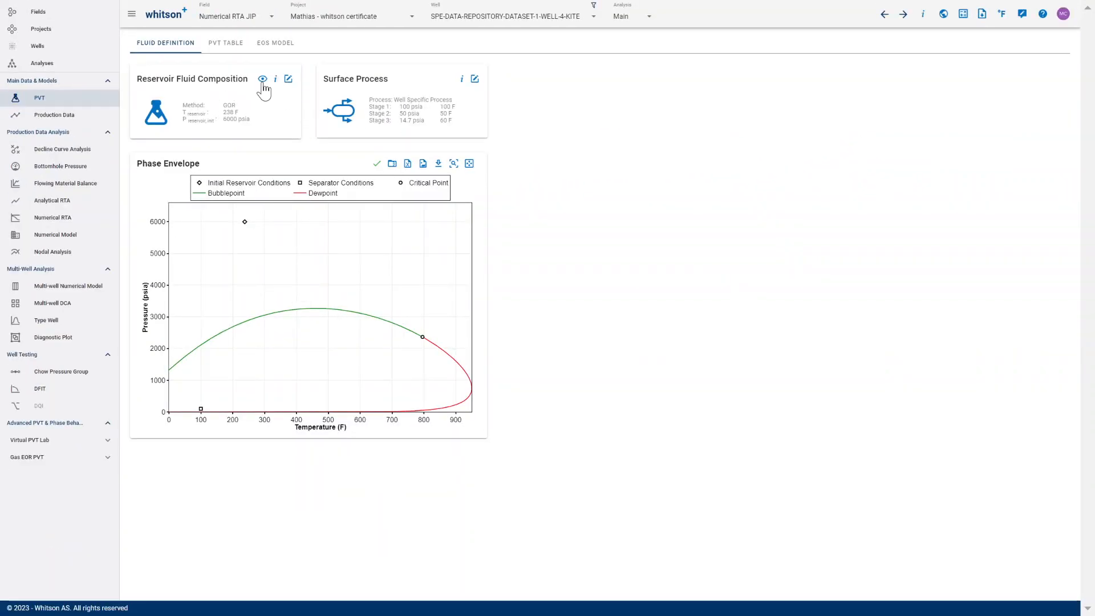
{"action": "left_click", "coordinate": [289, 79]}
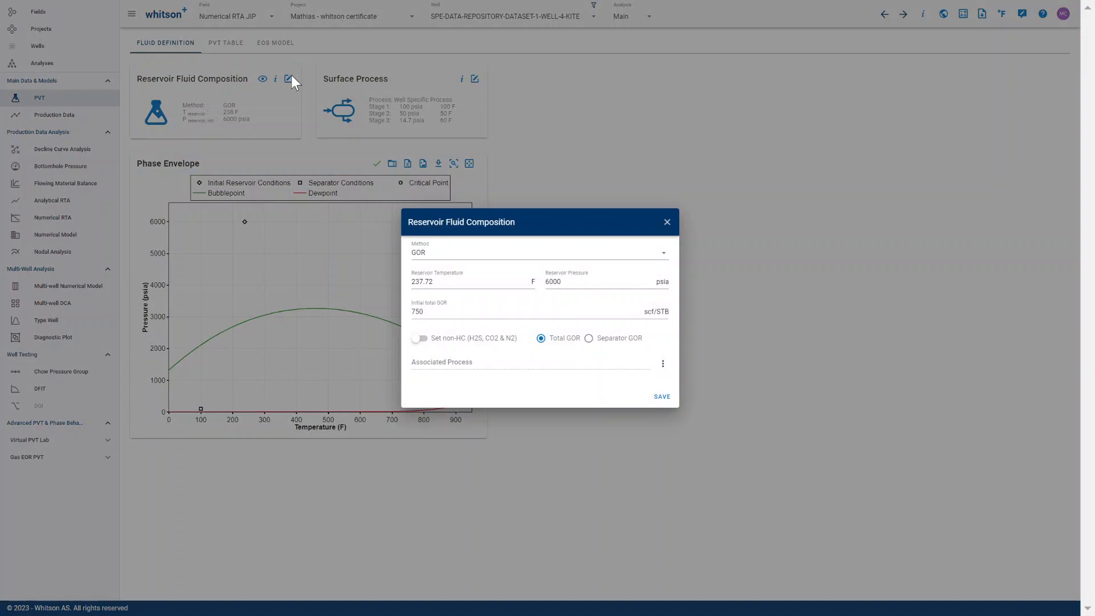
{"action": "left_click", "coordinate": [457, 354]}
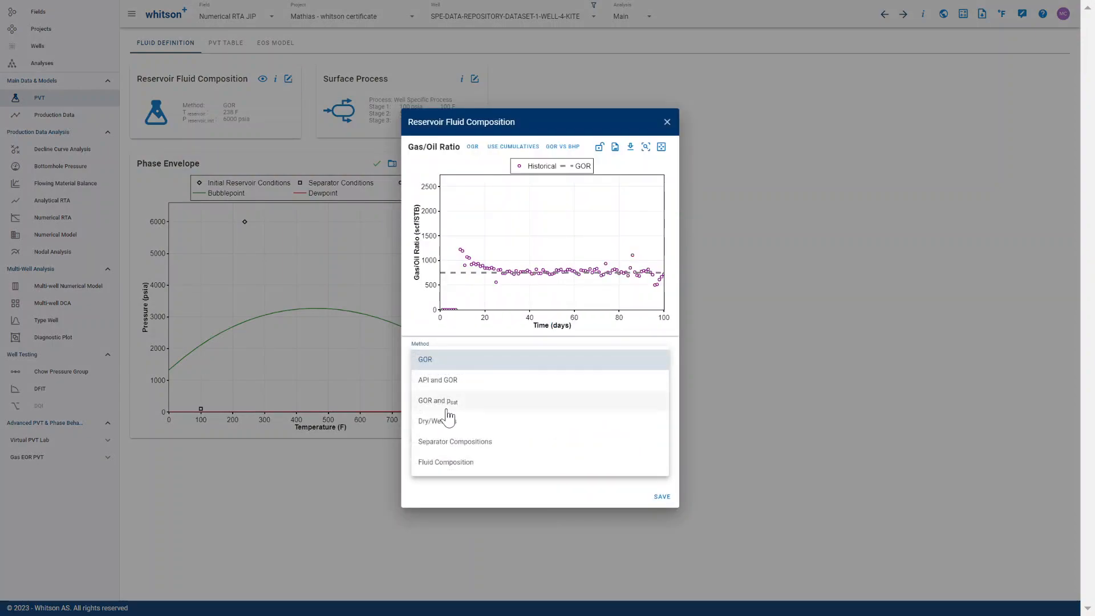
{"action": "left_click", "coordinate": [439, 487]}
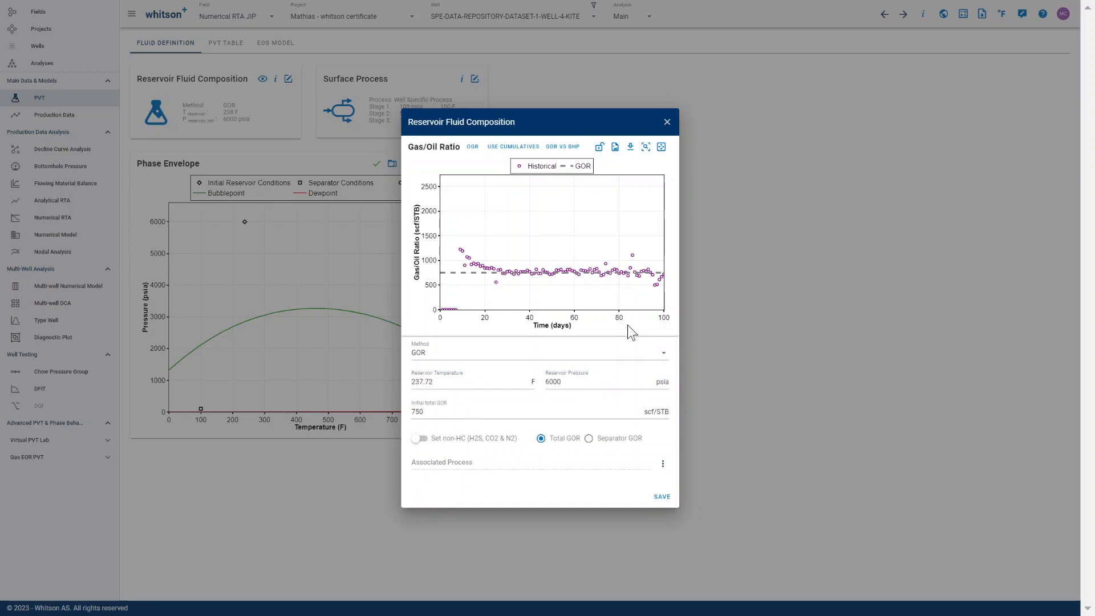
Move the GOR line on the Gas/Oil Ratio plot to an initial total GOR of 758.67 scf/STB.
{"action": "key", "text": "ctrl+plus"}
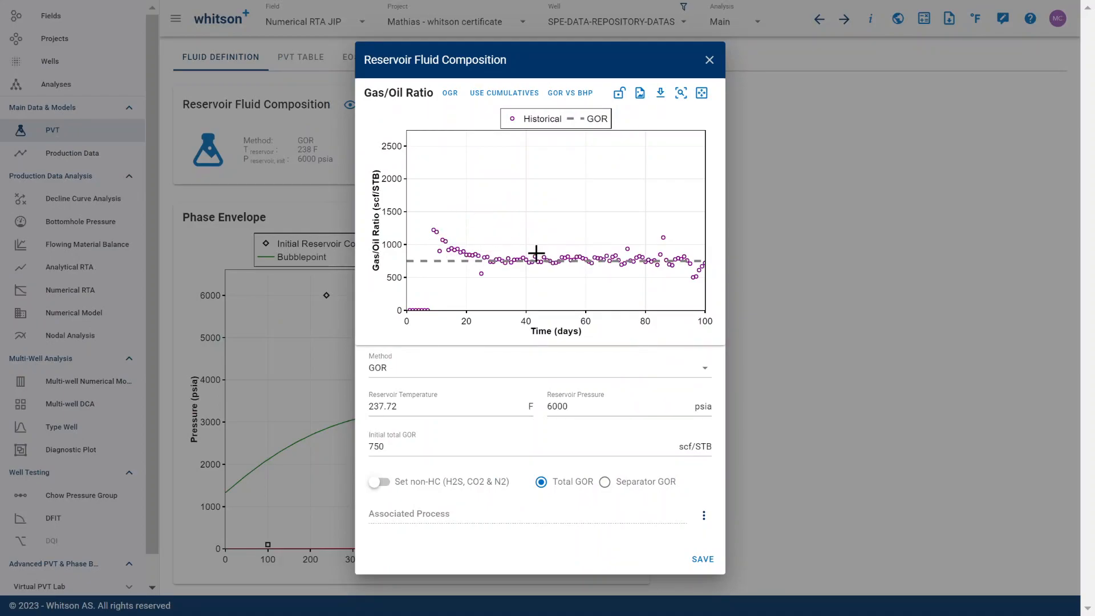
{"action": "mouse_move", "coordinate": [690, 315]}
{"action": "left_mouse_down"}
{"action": "mouse_move", "coordinate": [411, 309]}
{"action": "mouse_move", "coordinate": [688, 313]}
{"action": "left_mouse_up"}
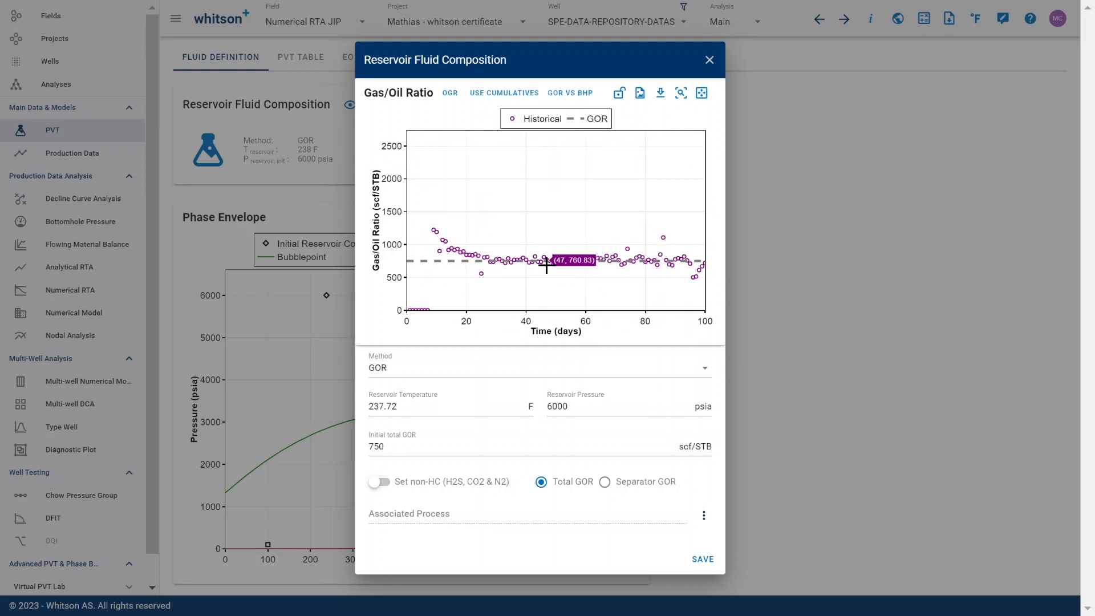
{"action": "mouse_move", "coordinate": [543, 262]}
{"action": "left_mouse_down"}
{"action": "mouse_move", "coordinate": [544, 210]}
{"action": "mouse_move", "coordinate": [547, 261]}
{"action": "left_mouse_up"}
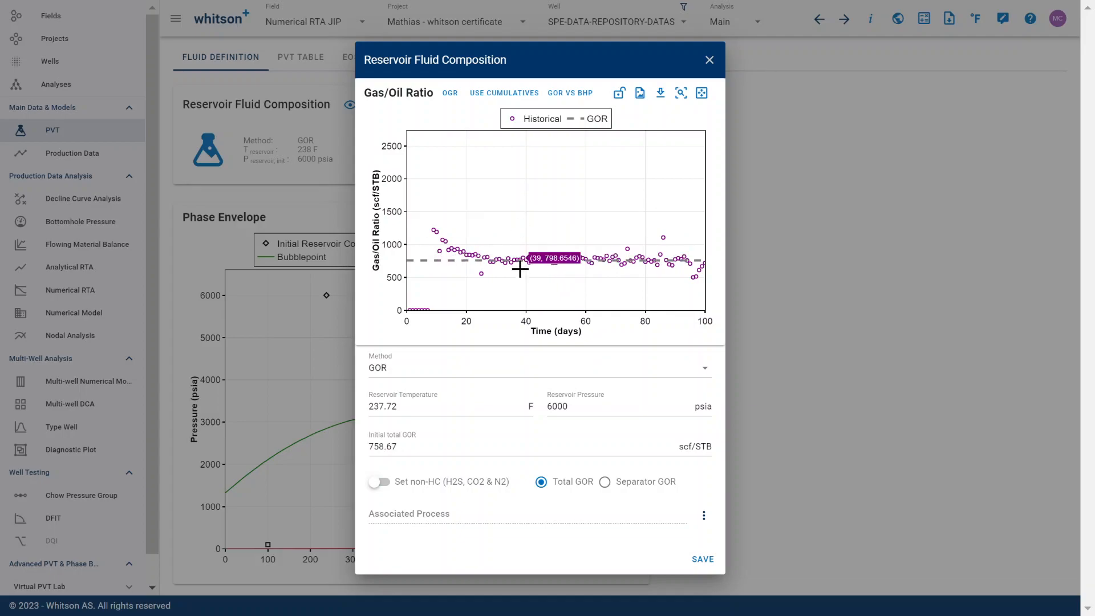
Try initial total GOR values of 500 and 1500 scf/STB against the historical data.
{"action": "left_click_drag", "start_coordinate": [400, 447], "coordinate": [374, 447]}
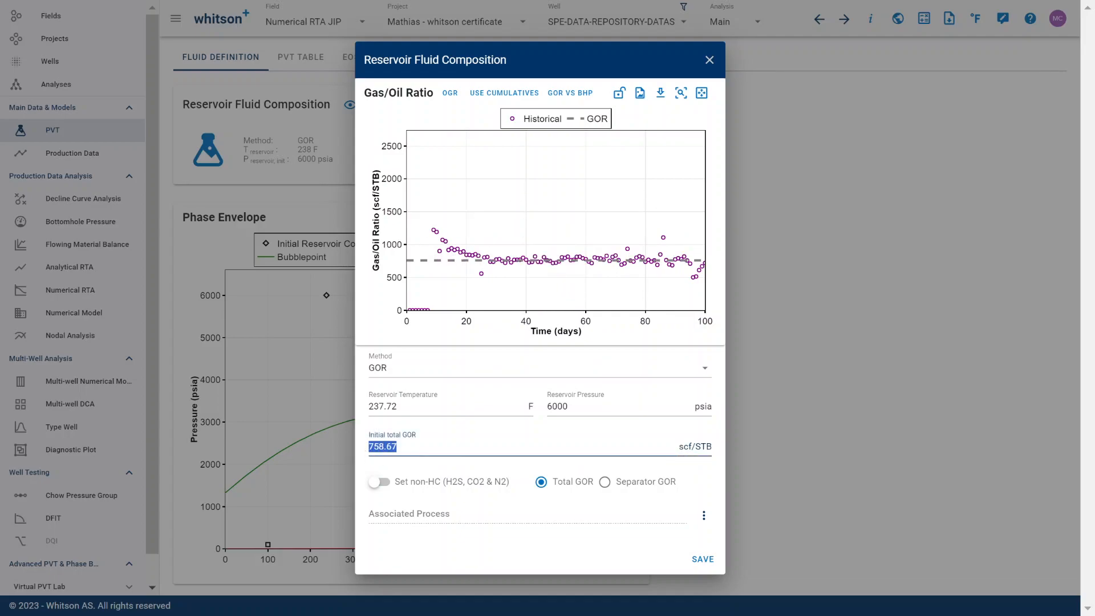
{"action": "type", "text": "500"}
{"action": "key", "text": "Tab"}
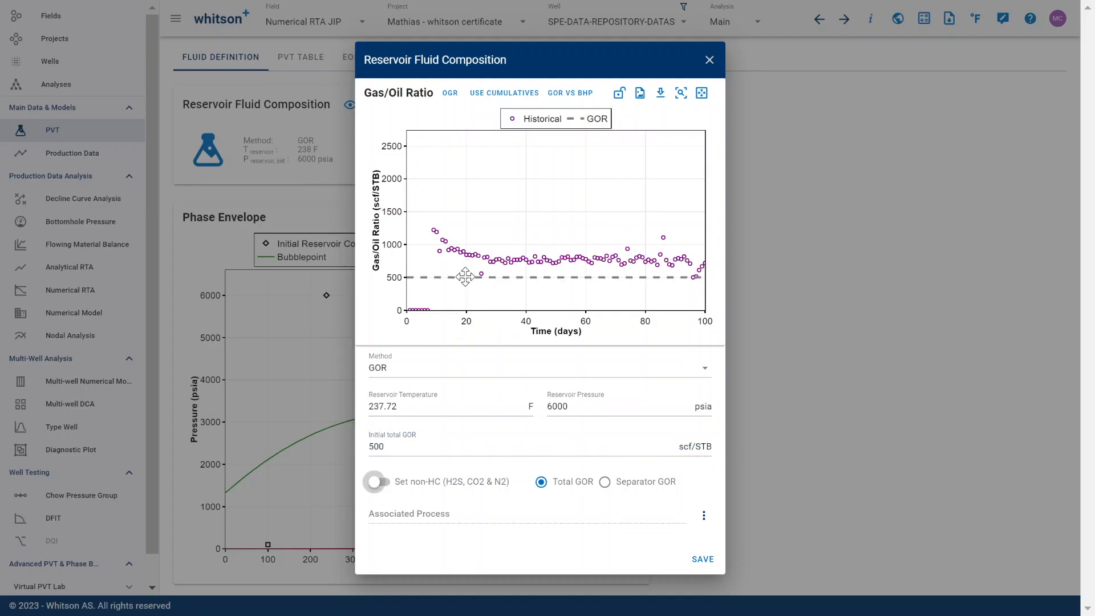
{"action": "left_click", "coordinate": [384, 446]}
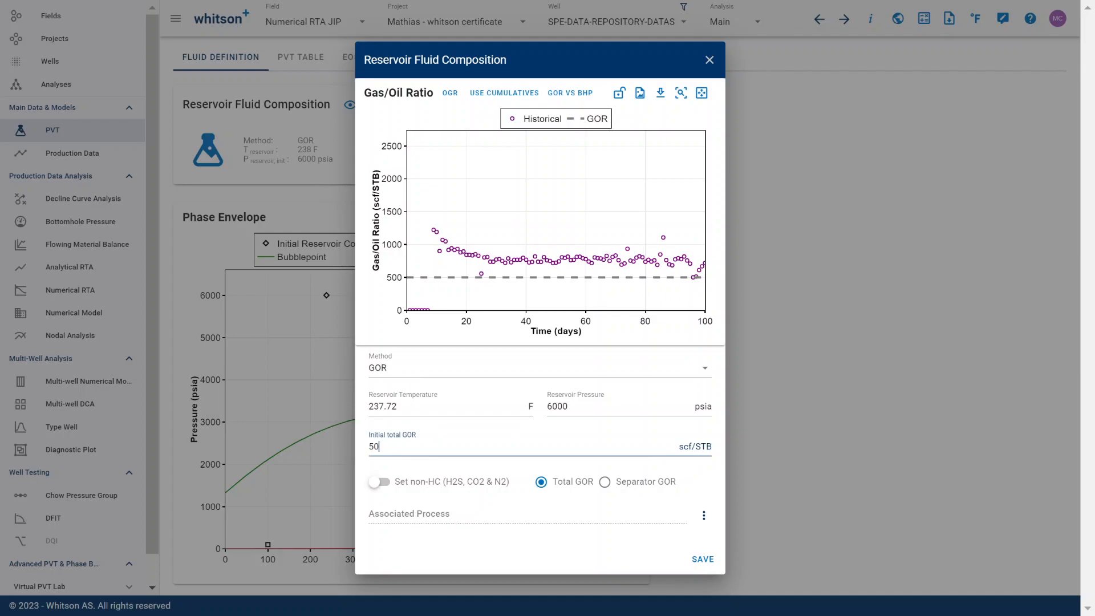
{"action": "key", "text": "Tab"}
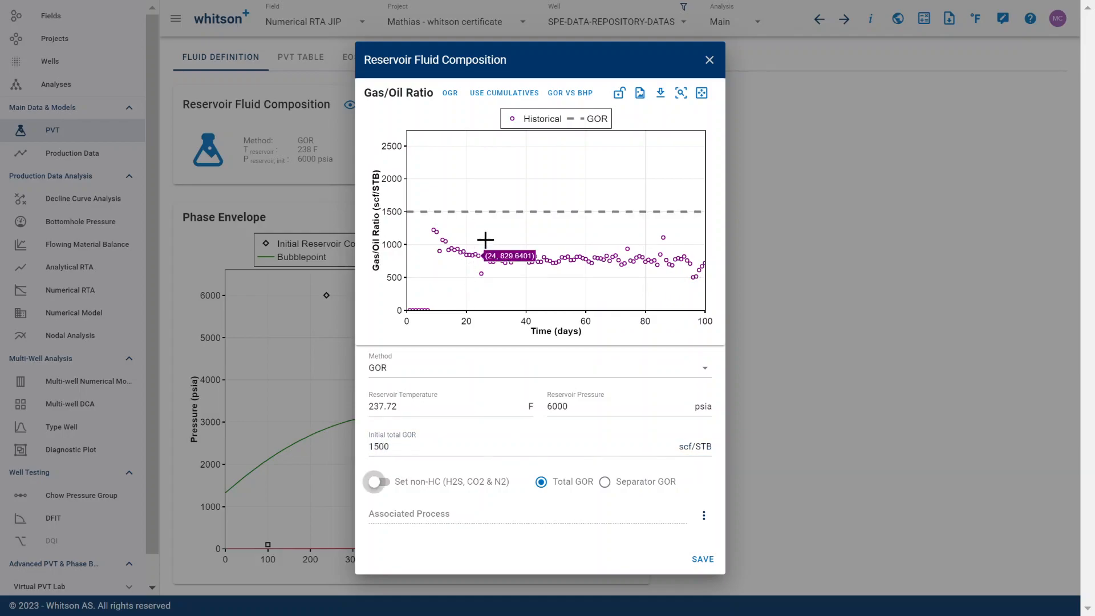
Bring the GOR line back onto the historical points, set the initial total GOR to 750 scf/STB and save the fluid composition.
{"action": "left_click_drag", "start_coordinate": [494, 217], "coordinate": [493, 263]}
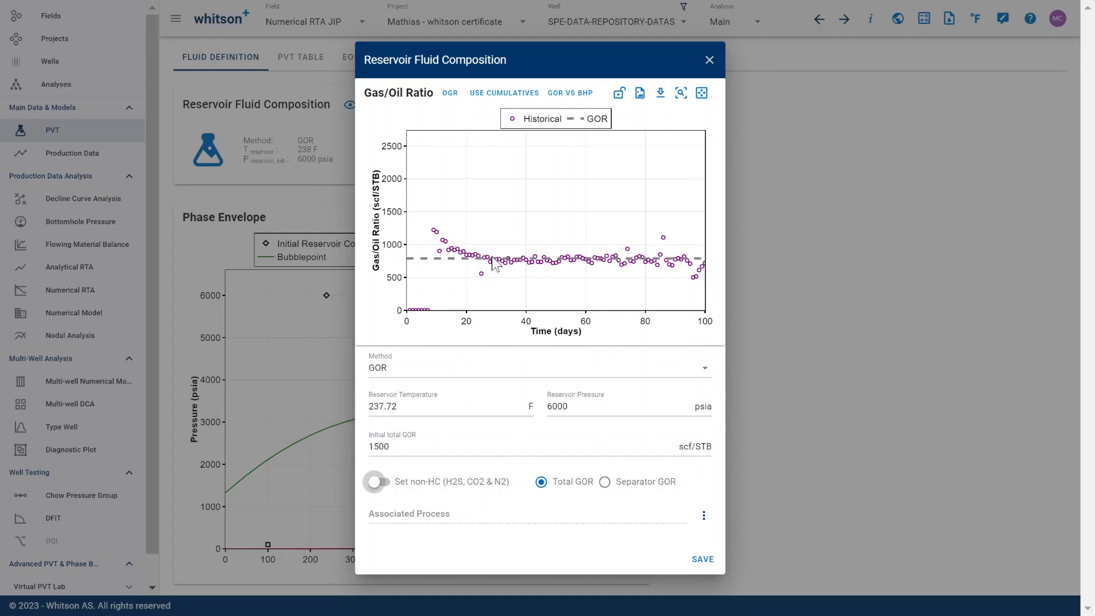
{"action": "left_click", "coordinate": [433, 448]}
{"action": "key", "text": "BackSpace"}
{"action": "key", "text": "BackSpace"}
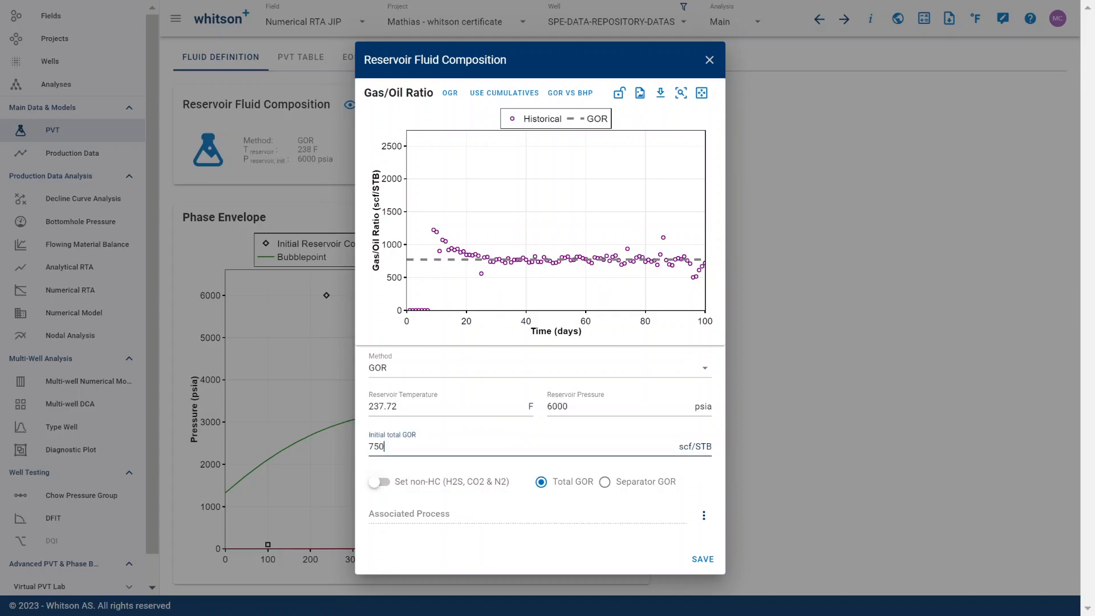
{"action": "key", "text": "Tab"}
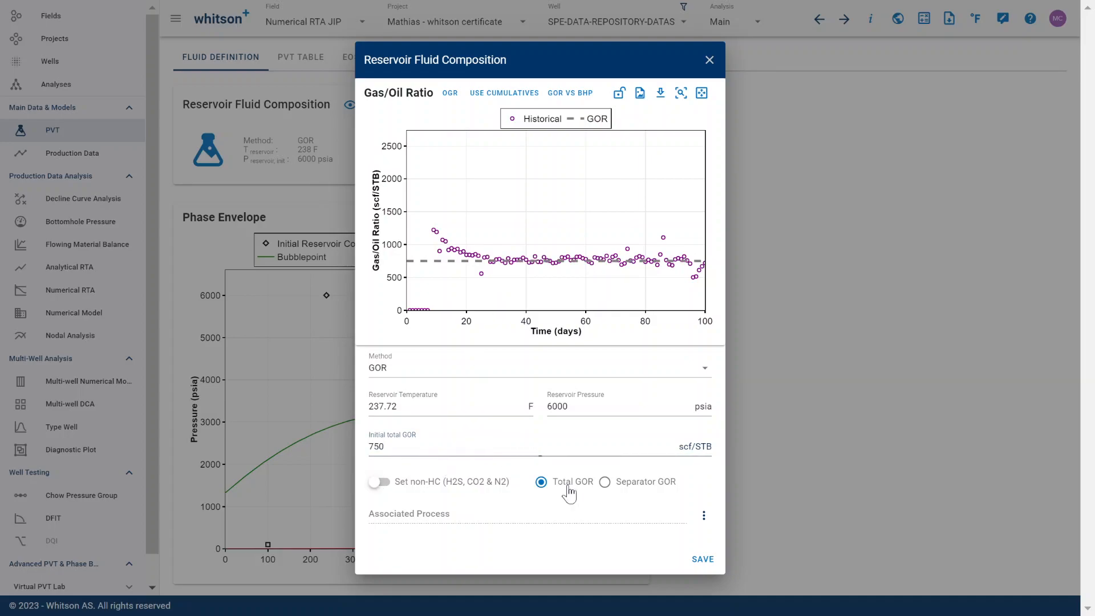
{"action": "left_click", "coordinate": [701, 559]}
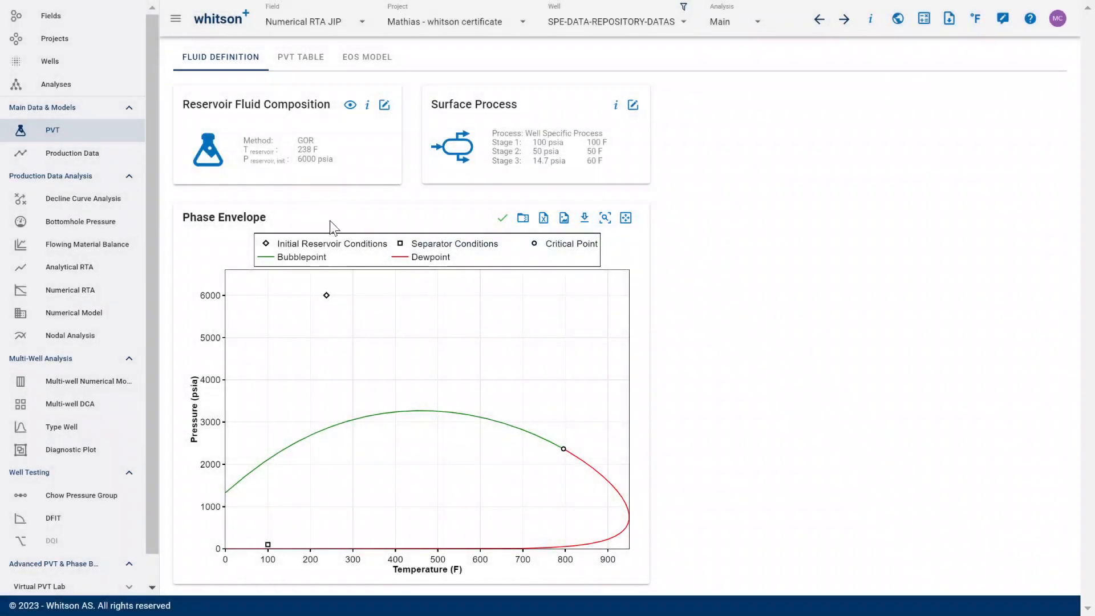
Examine the molar composition of the reservoir fluid through to the C30+ component.
{"action": "left_click", "coordinate": [356, 111]}
{"action": "scroll", "coordinate": [578, 370], "scroll_direction": "down", "scroll_amount": 5}
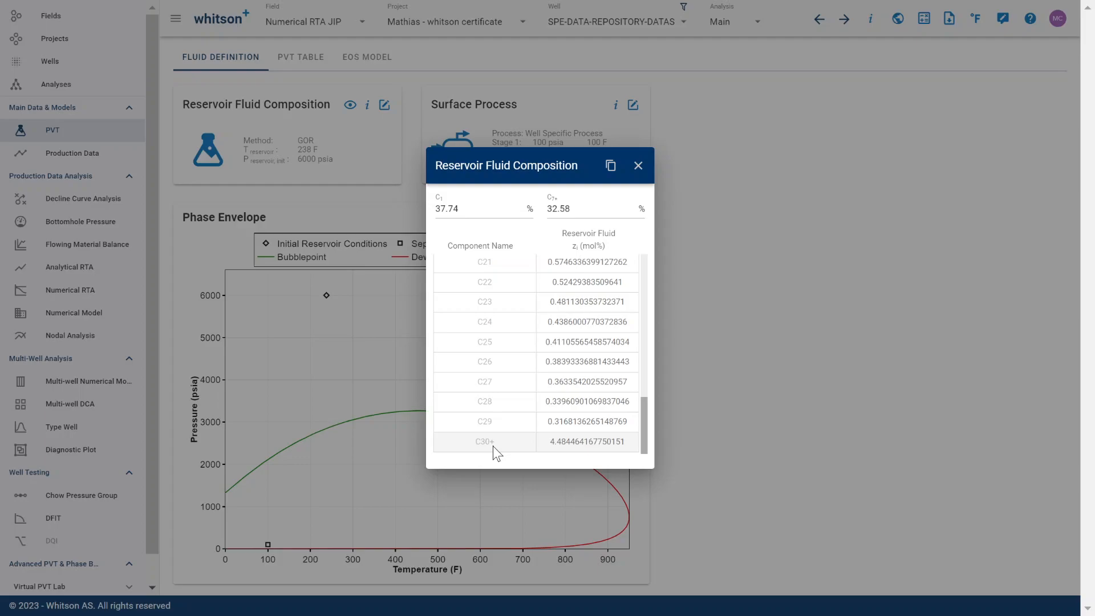
{"action": "left_click", "coordinate": [638, 166]}
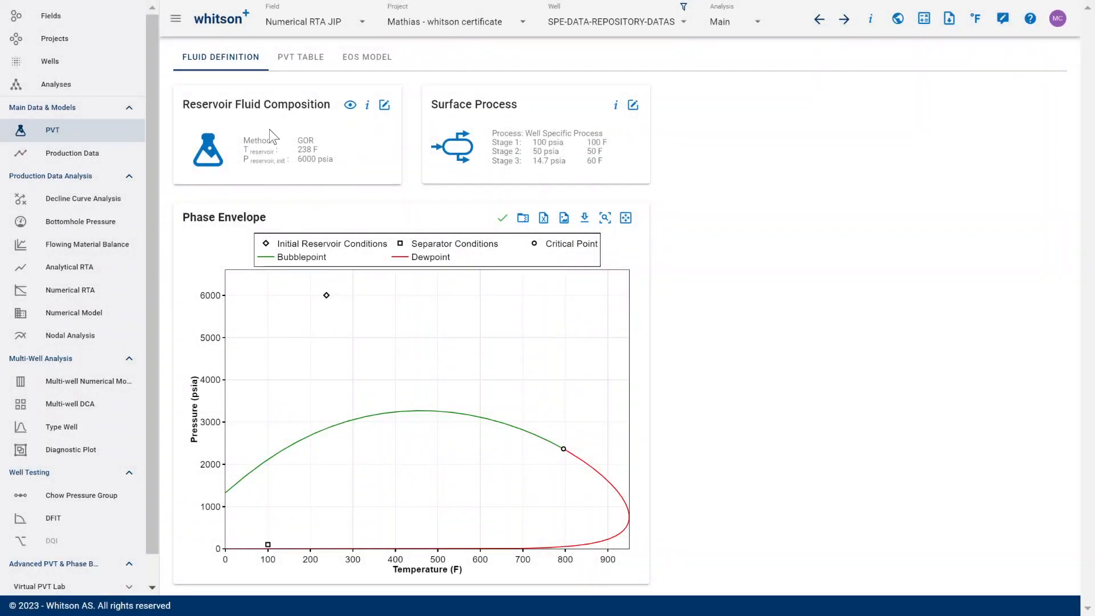
Review the PVT table's fluid properties, black oil plots and available export formats.
{"action": "left_click", "coordinate": [295, 64]}
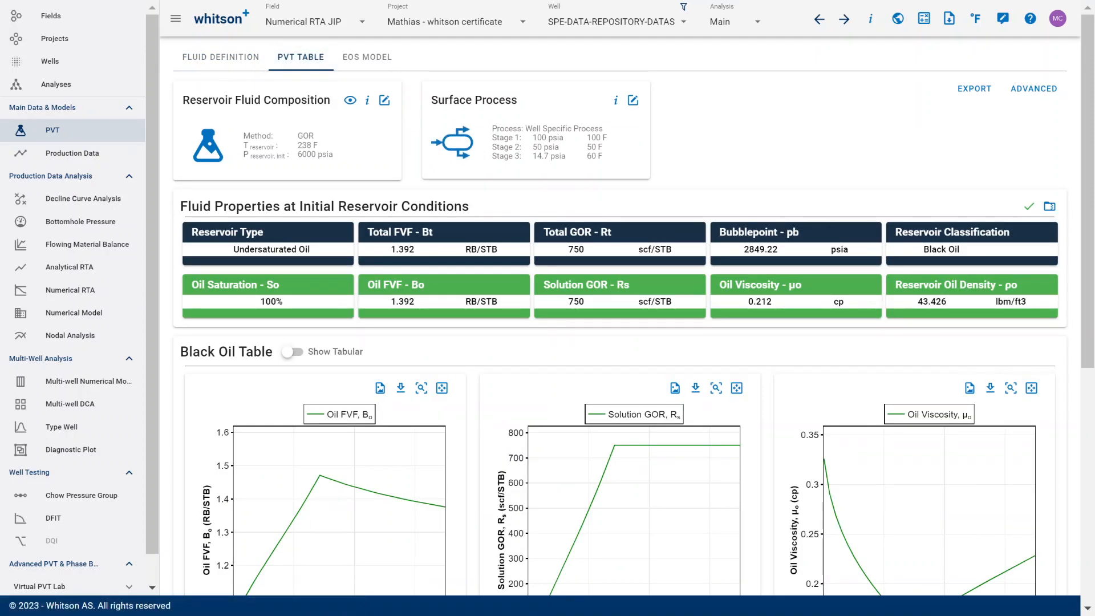
{"action": "key", "text": "ctrl+minus"}
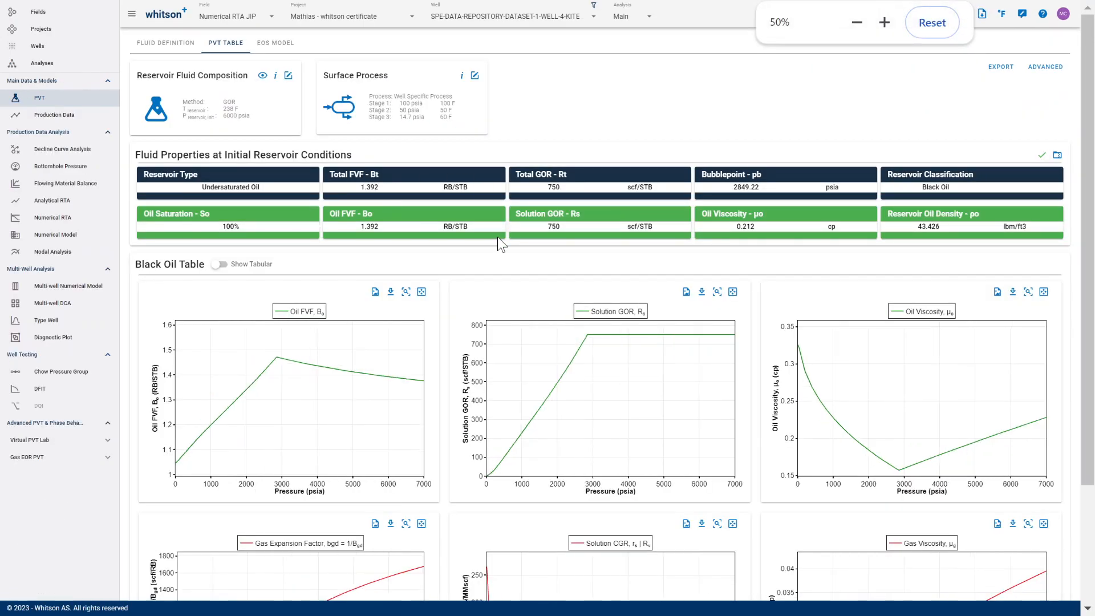
{"action": "left_click", "coordinate": [999, 67]}
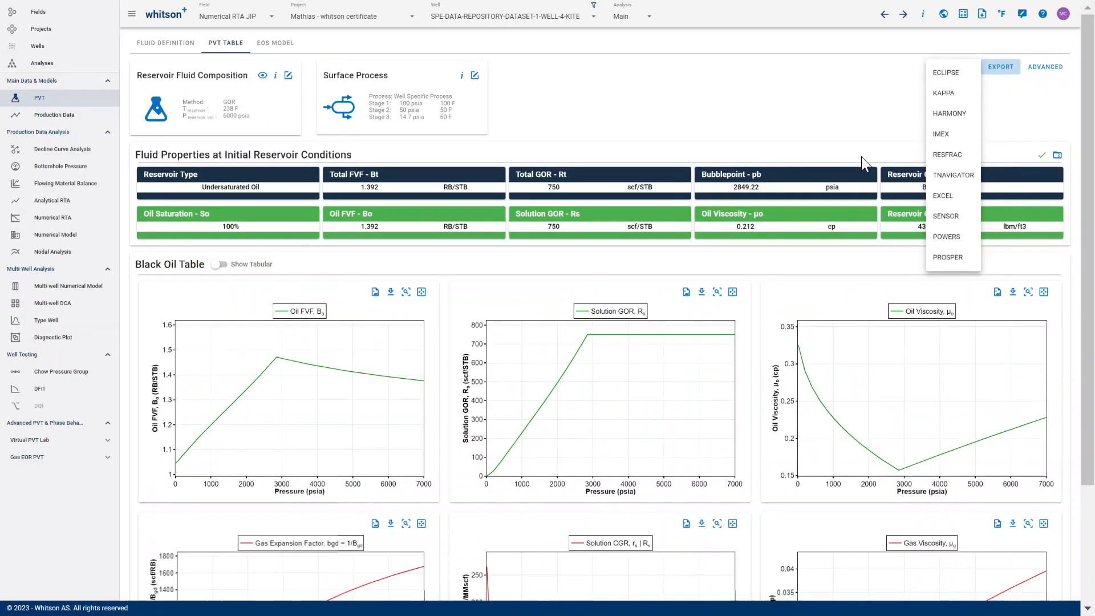
{"action": "left_click", "coordinate": [742, 117]}
{"action": "scroll", "coordinate": [345, 261], "scroll_direction": "down", "scroll_amount": 3}
{"action": "scroll", "coordinate": [344, 259], "scroll_direction": "up", "scroll_amount": 3}
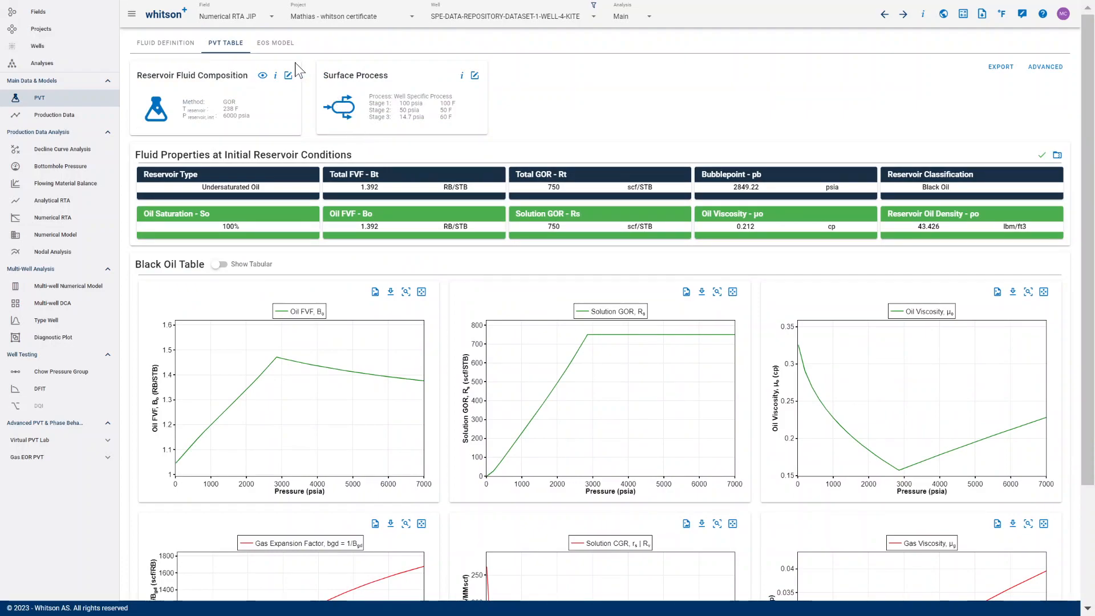
Examine the component properties of the primary Default-Peng-Robinson-EOS-Numerical-RTA-JIP model and return to the EOS overview.
{"action": "left_click", "coordinate": [264, 46]}
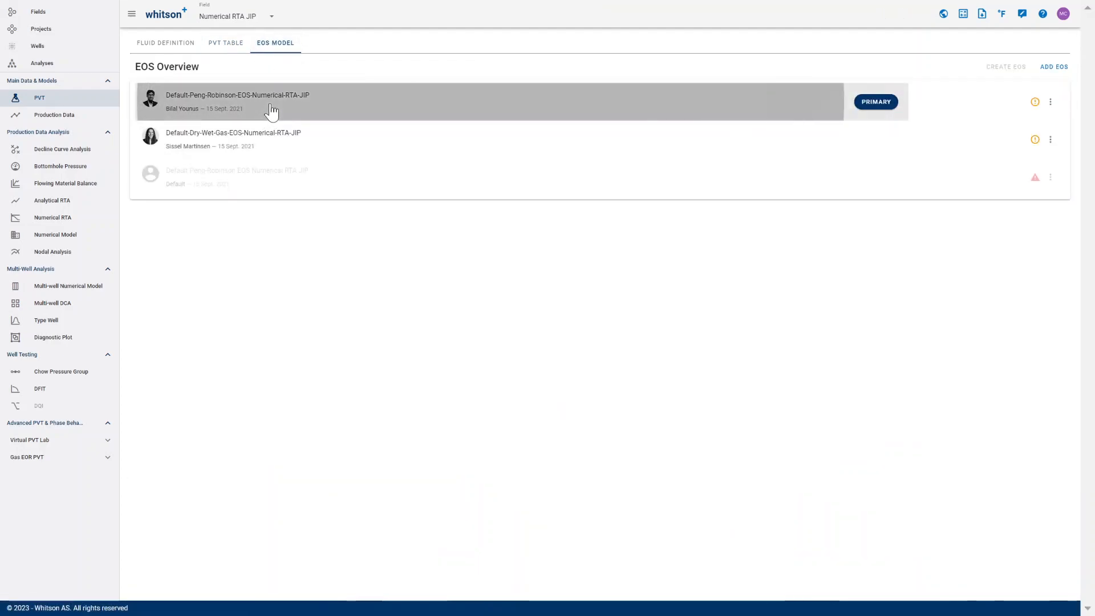
{"action": "left_click", "coordinate": [274, 114]}
{"action": "scroll", "coordinate": [283, 333], "scroll_direction": "down", "scroll_amount": 10}
{"action": "scroll", "coordinate": [283, 333], "scroll_direction": "up", "scroll_amount": 10}
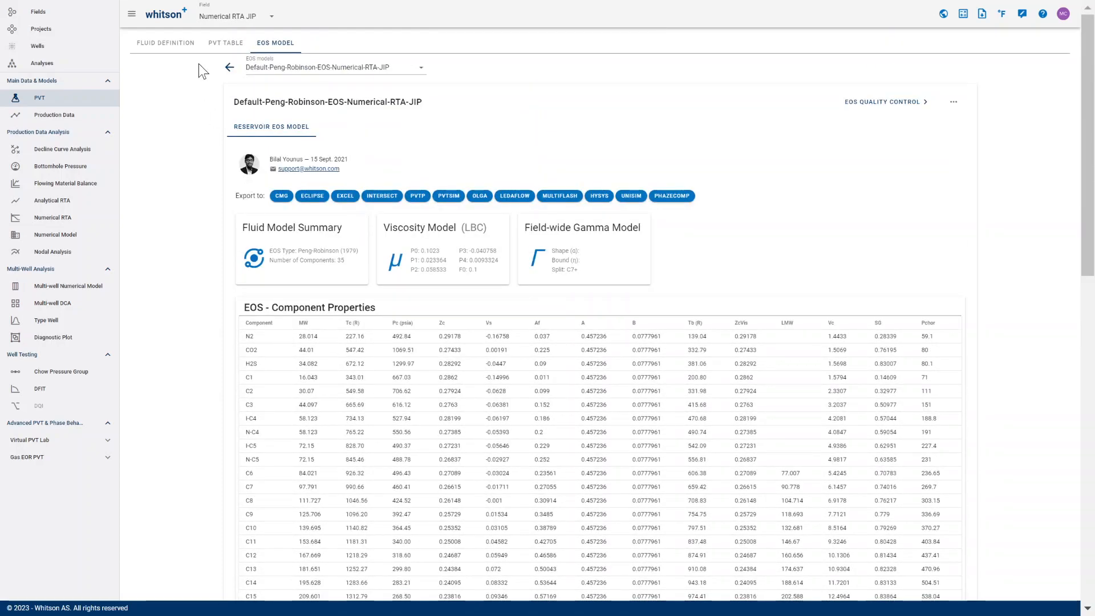
{"action": "left_click", "coordinate": [228, 66]}
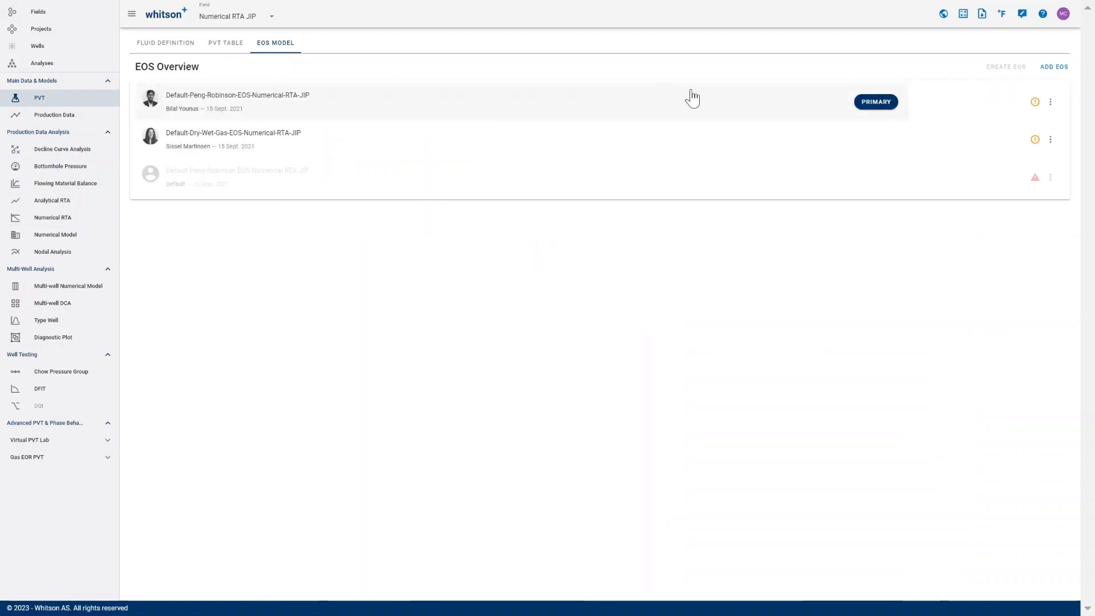
Inspect the form for adding a new reservoir fluid model and discard it.
{"action": "left_click", "coordinate": [1053, 67]}
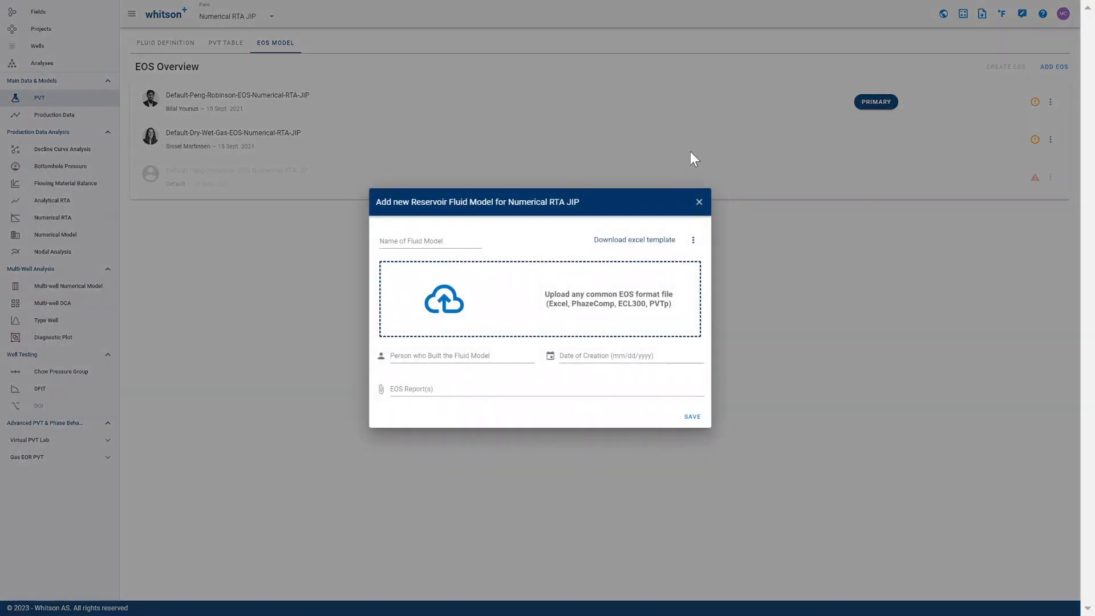
{"action": "left_click", "coordinate": [700, 204]}
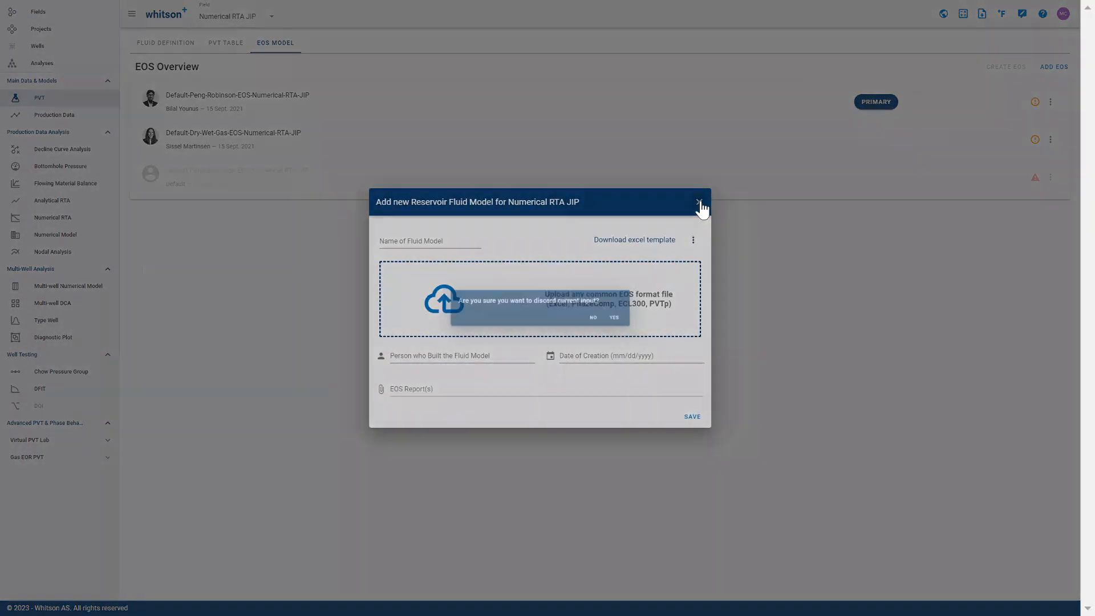
{"action": "left_click", "coordinate": [636, 320]}
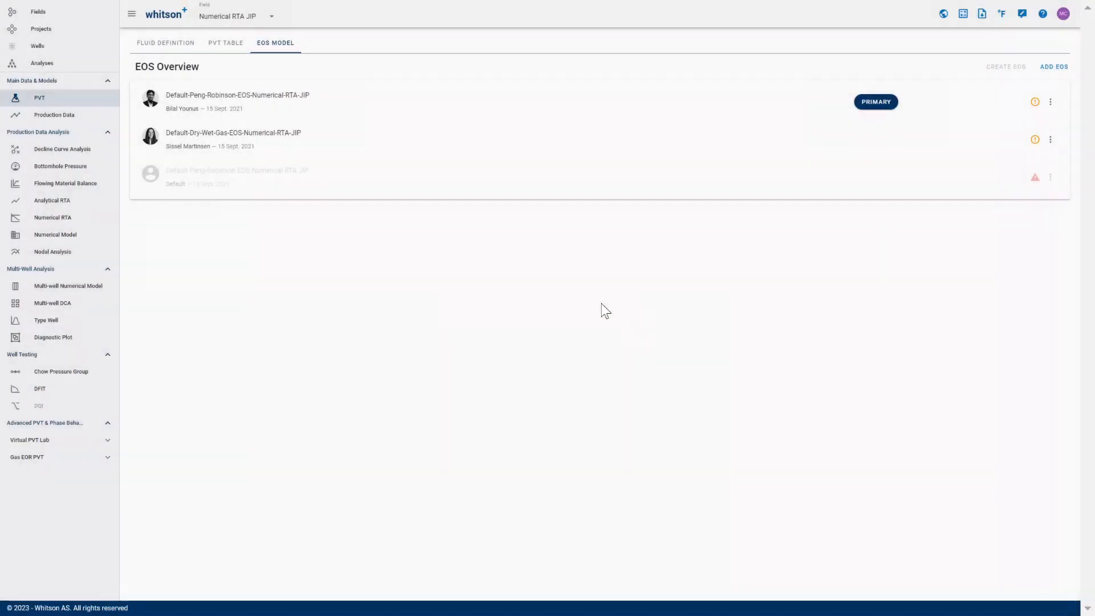
Go to the well's production data and open the data table for editing.
{"action": "left_click", "coordinate": [181, 51]}
{"action": "left_click", "coordinate": [56, 116]}
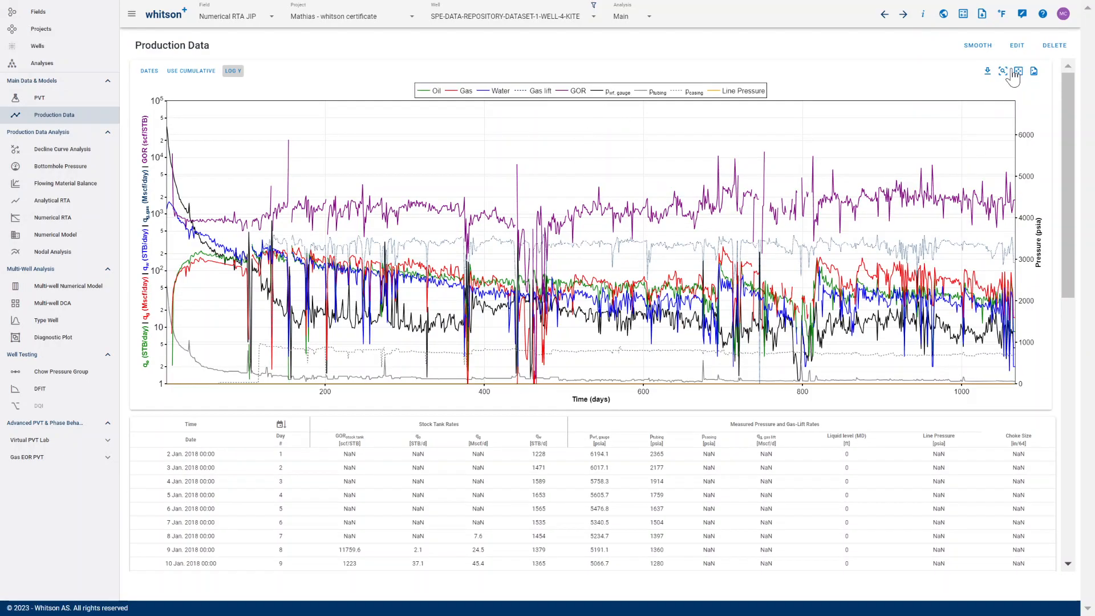
{"action": "left_click", "coordinate": [1017, 45]}
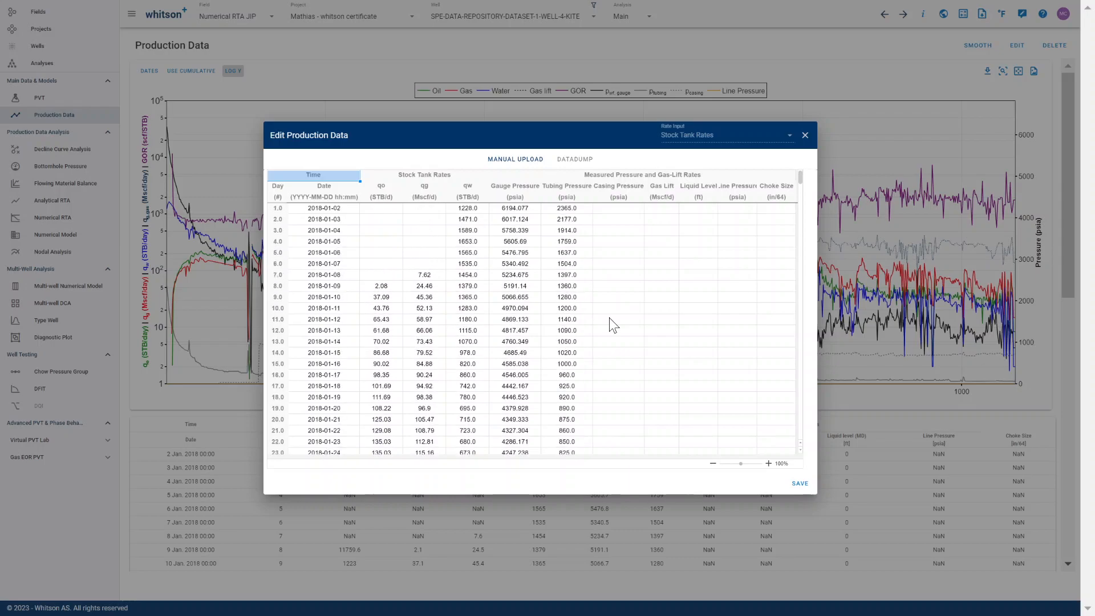
Leave the production data table unedited, preview the plot against dates, and sort the daily records newest first.
{"action": "left_click", "coordinate": [805, 137]}
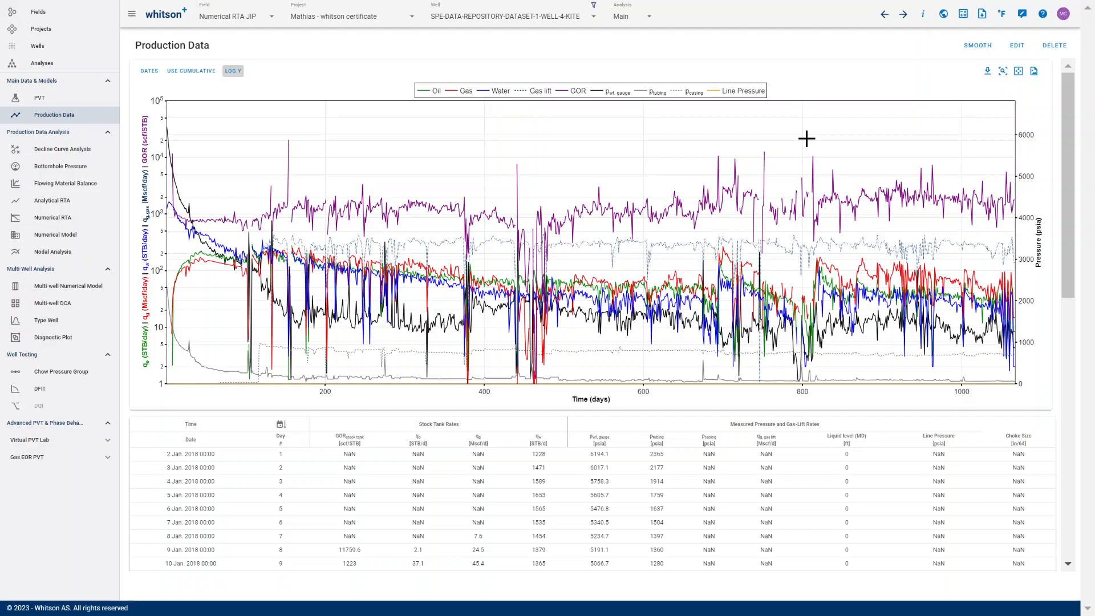
{"action": "left_click", "coordinate": [148, 71]}
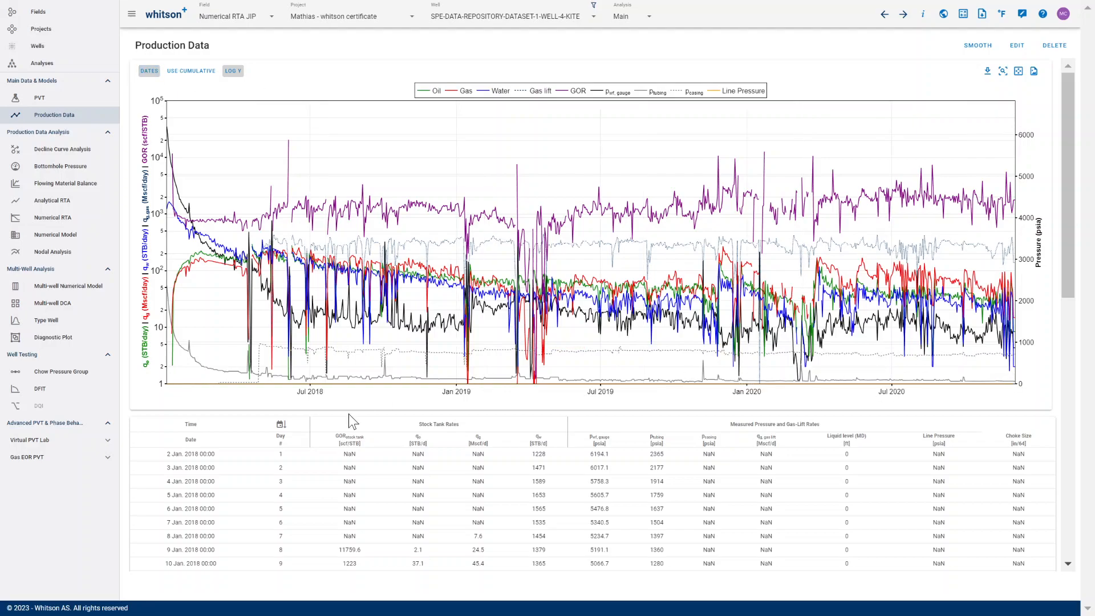
{"action": "left_click", "coordinate": [281, 424]}
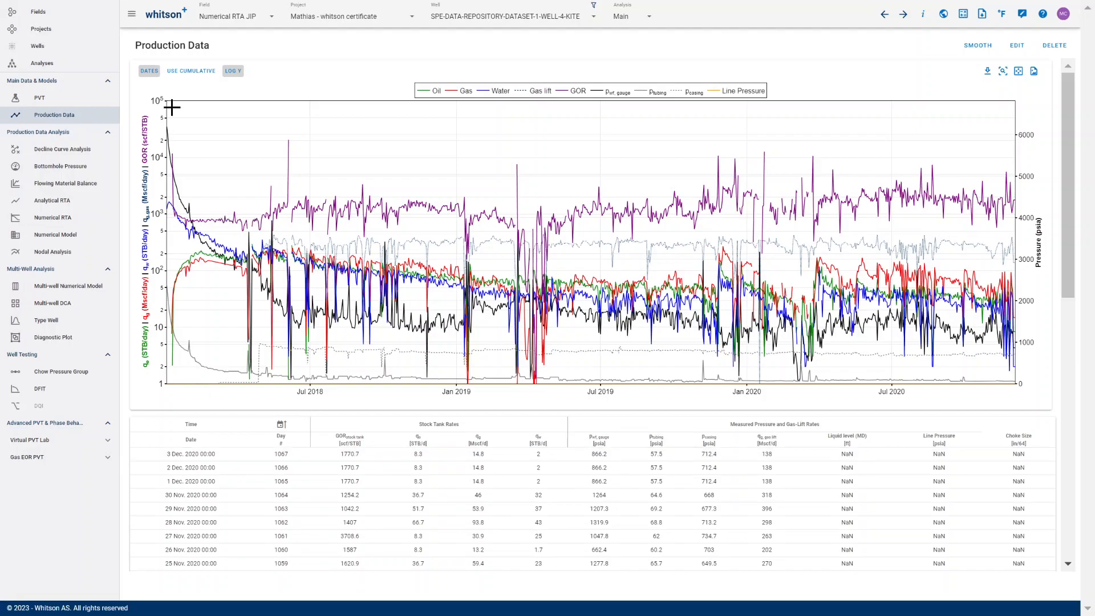
{"action": "left_click", "coordinate": [150, 72]}
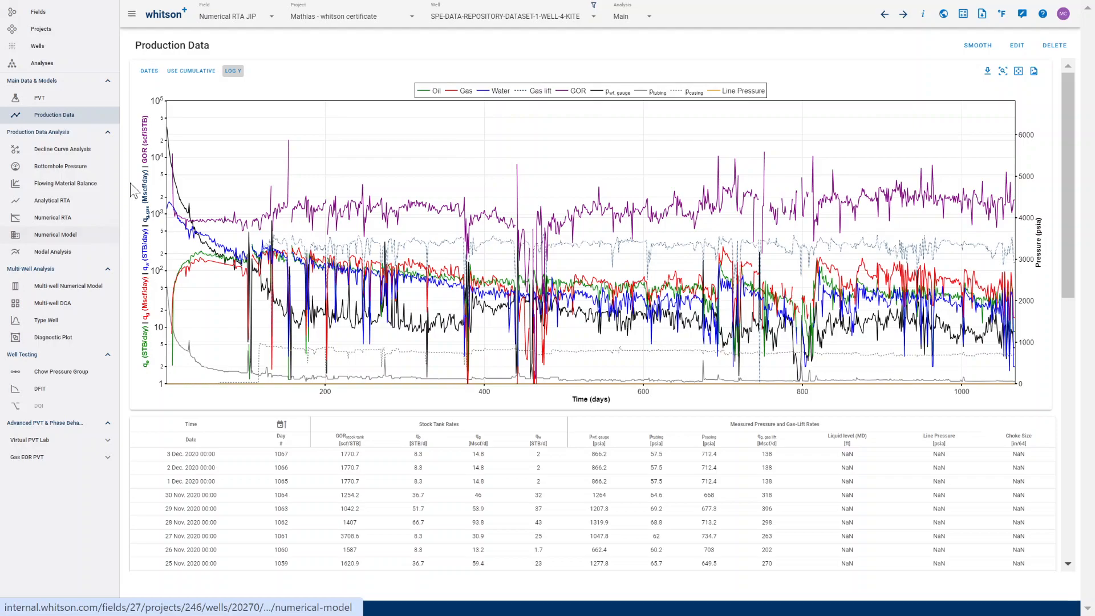
In Decline Curve Analysis, reshape the oil decline to a rate exponent of about 1.111 and compare its rate-time and rate-cumulative plots.
{"action": "left_click", "coordinate": [64, 149]}
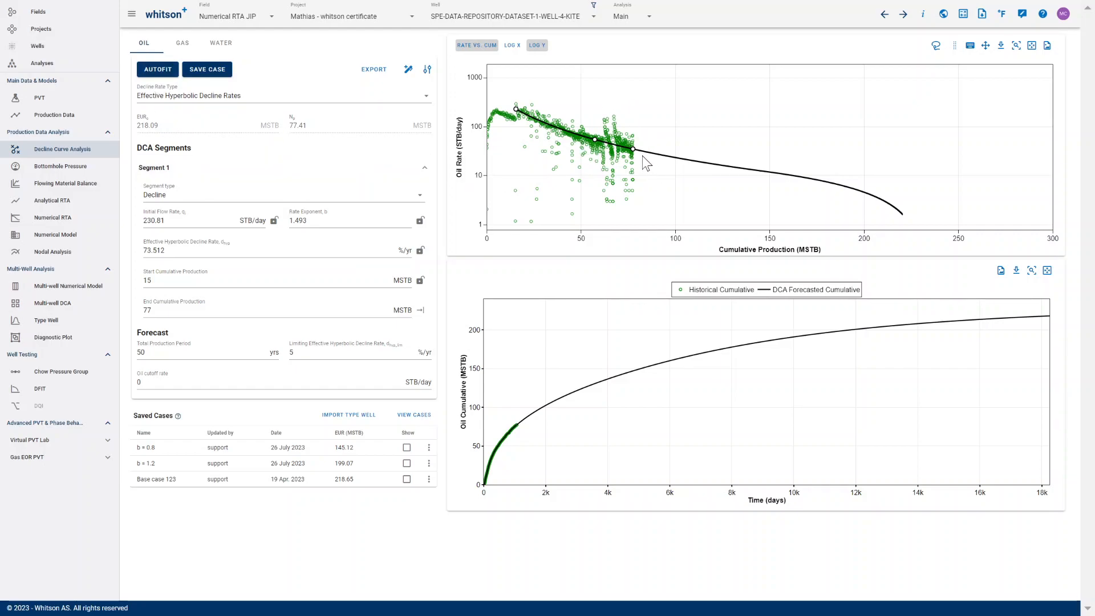
{"action": "mouse_move", "coordinate": [633, 149]}
{"action": "left_mouse_down"}
{"action": "mouse_move", "coordinate": [586, 138]}
{"action": "mouse_move", "coordinate": [624, 155]}
{"action": "left_mouse_up"}
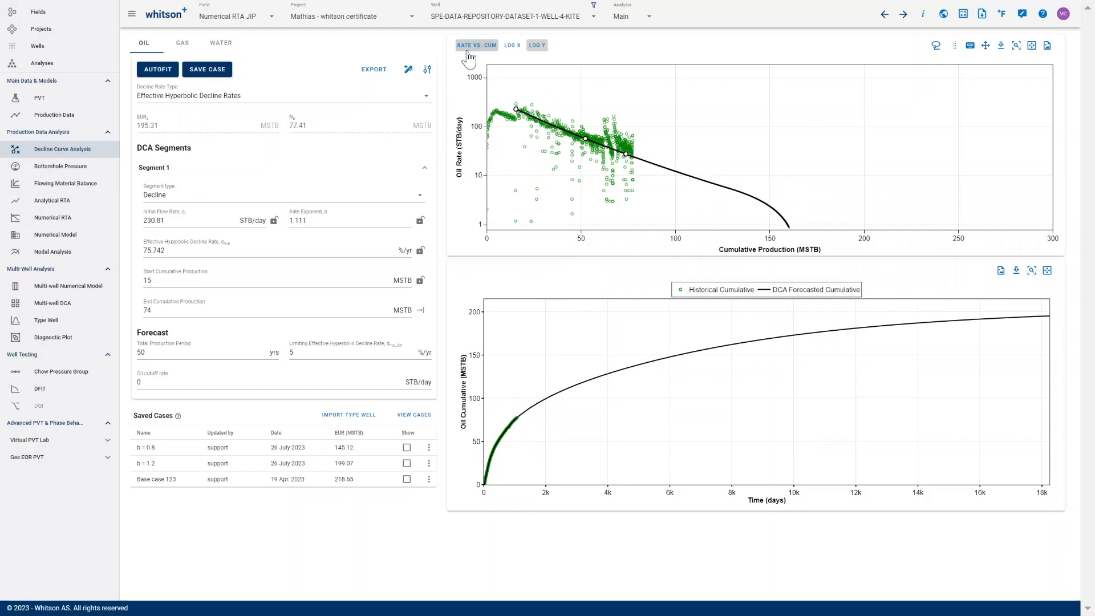
{"action": "left_click", "coordinate": [468, 51]}
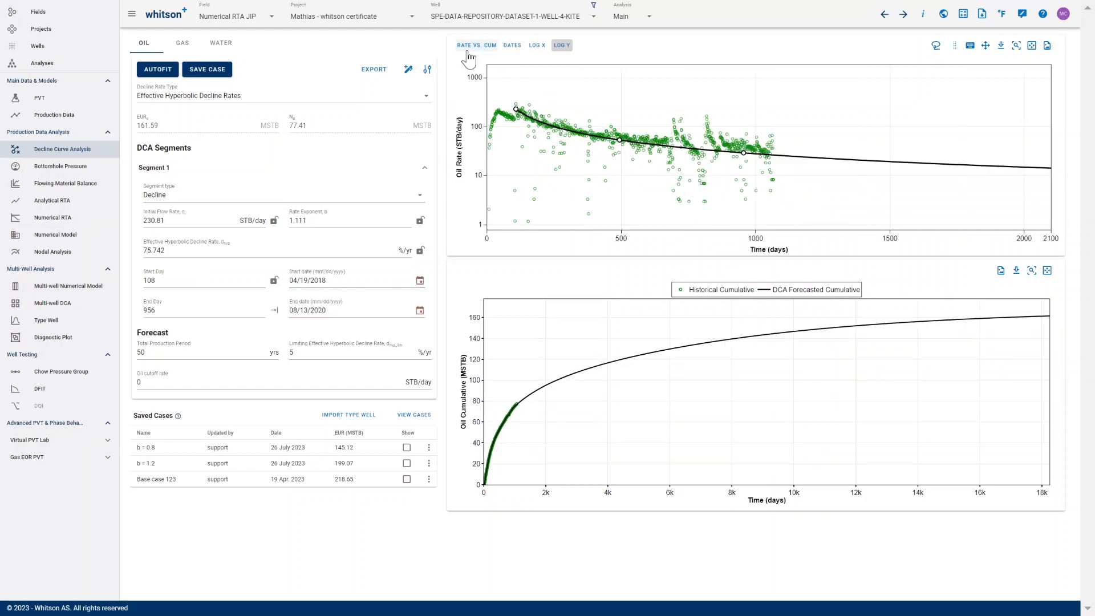
{"action": "left_click", "coordinate": [474, 49]}
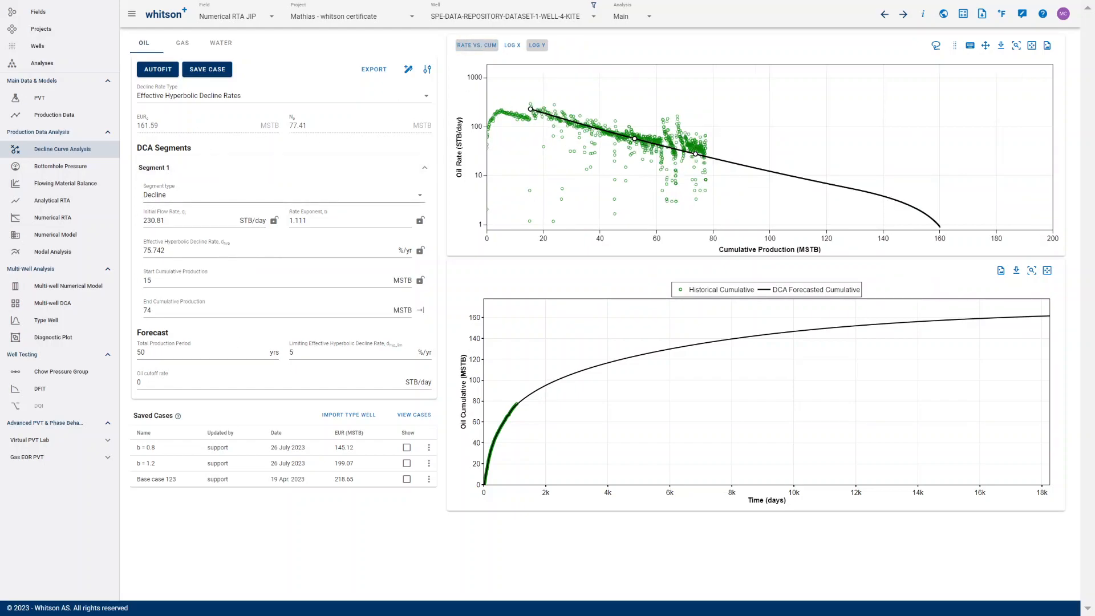
Add a second segment to the oil decline curve and delete it again.
{"action": "left_click", "coordinate": [408, 70]}
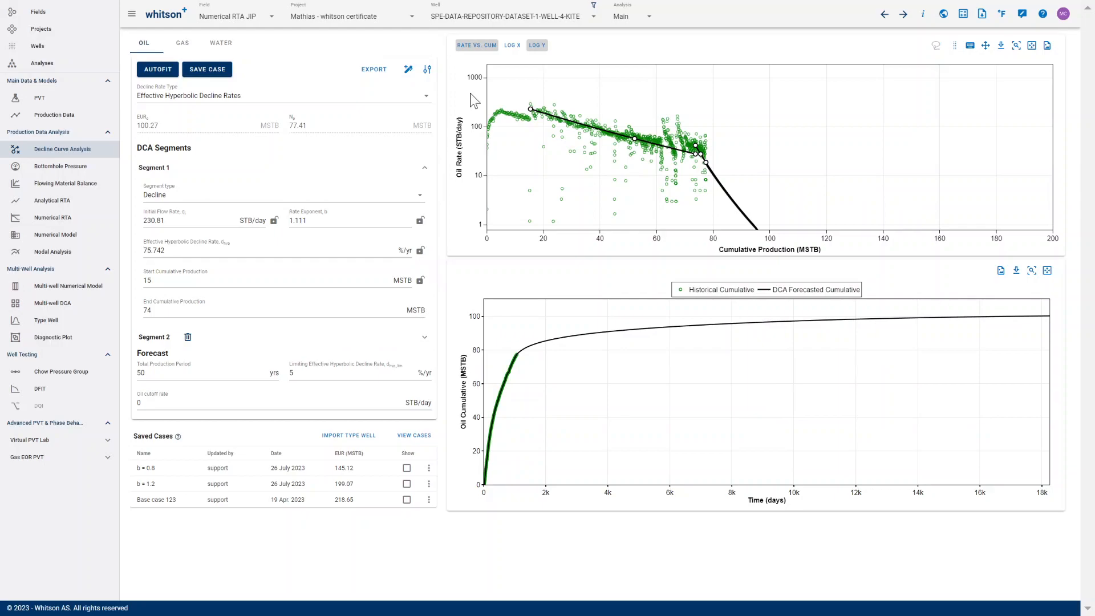
{"action": "left_click", "coordinate": [187, 339]}
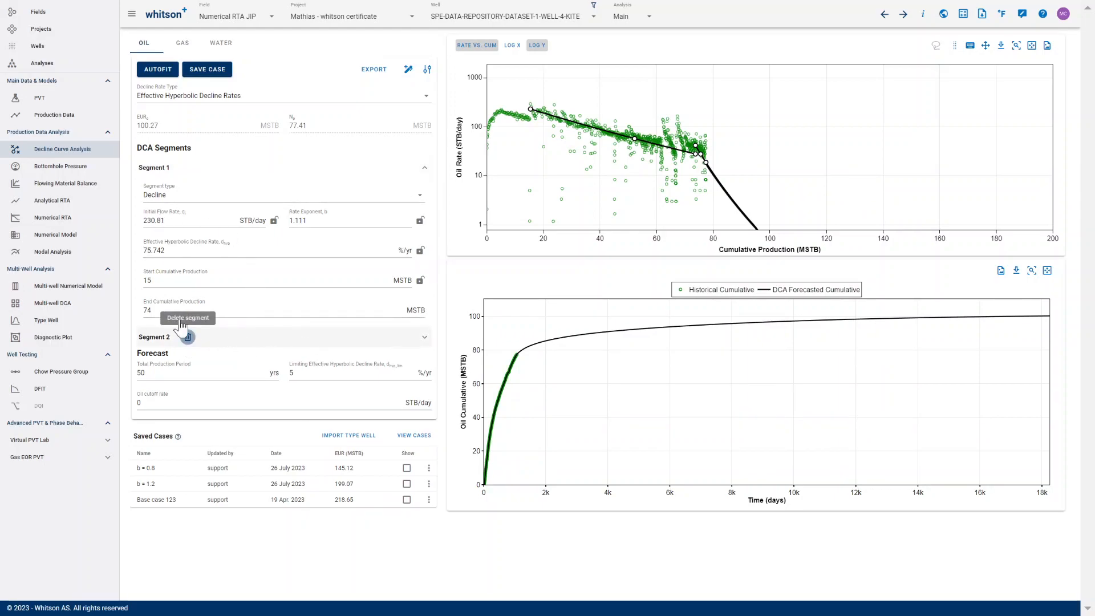
Go to the Bottomhole Pressure analysis and inspect the deviation survey and its plot in the well data.
{"action": "left_click", "coordinate": [78, 171]}
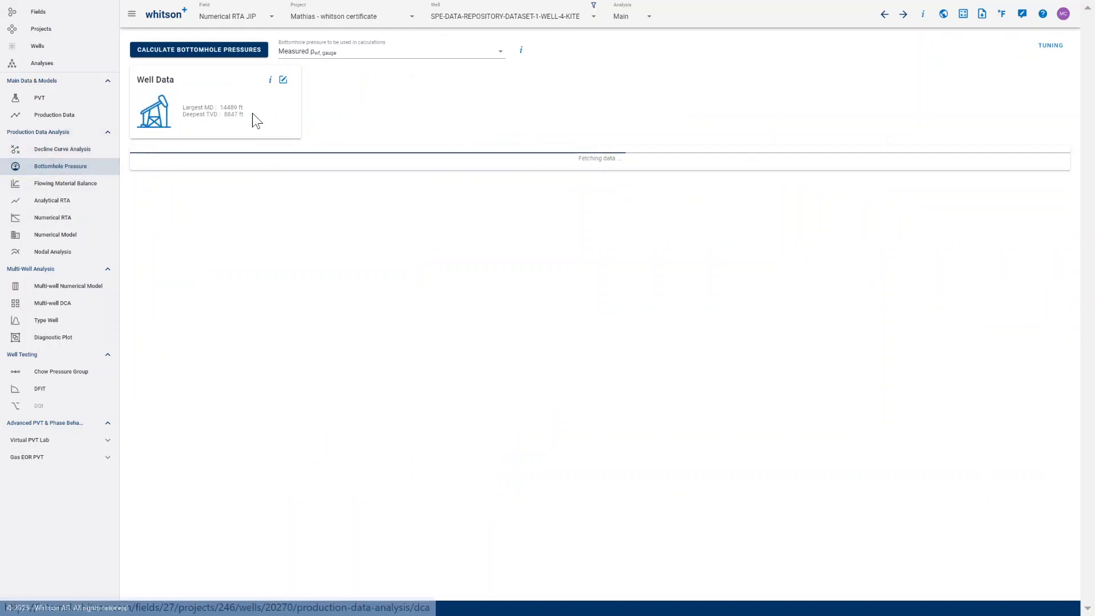
{"action": "left_click", "coordinate": [282, 79]}
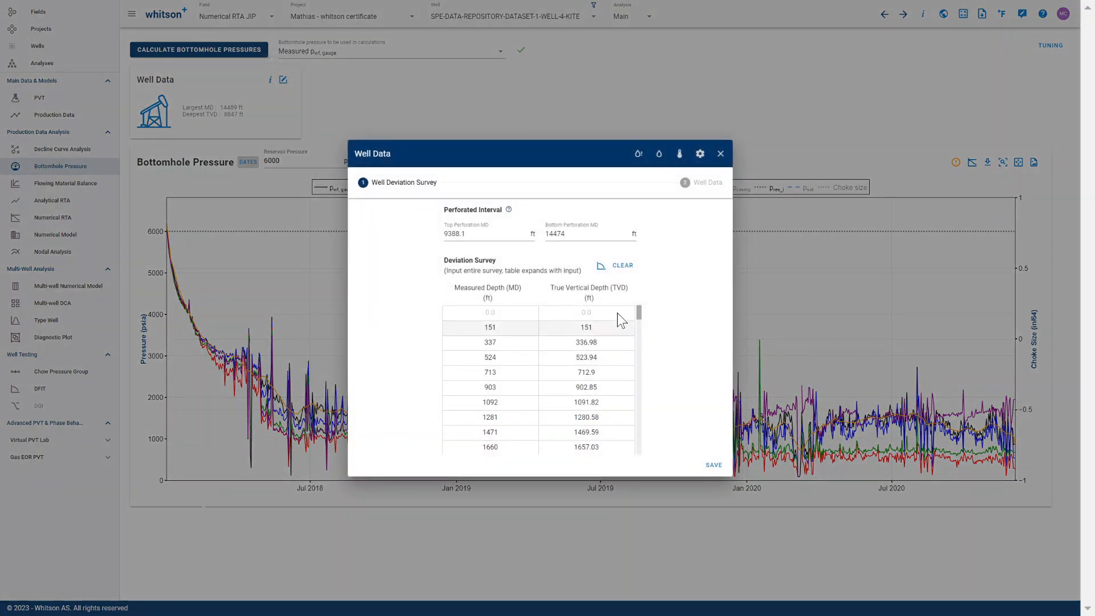
{"action": "left_click", "coordinate": [600, 266]}
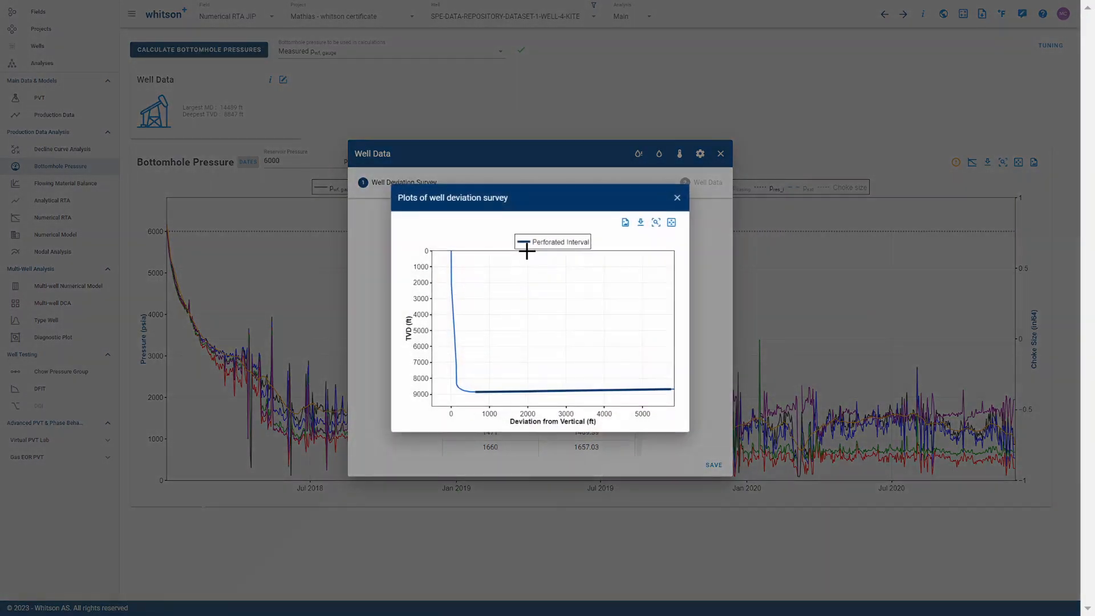
{"action": "left_click", "coordinate": [678, 196]}
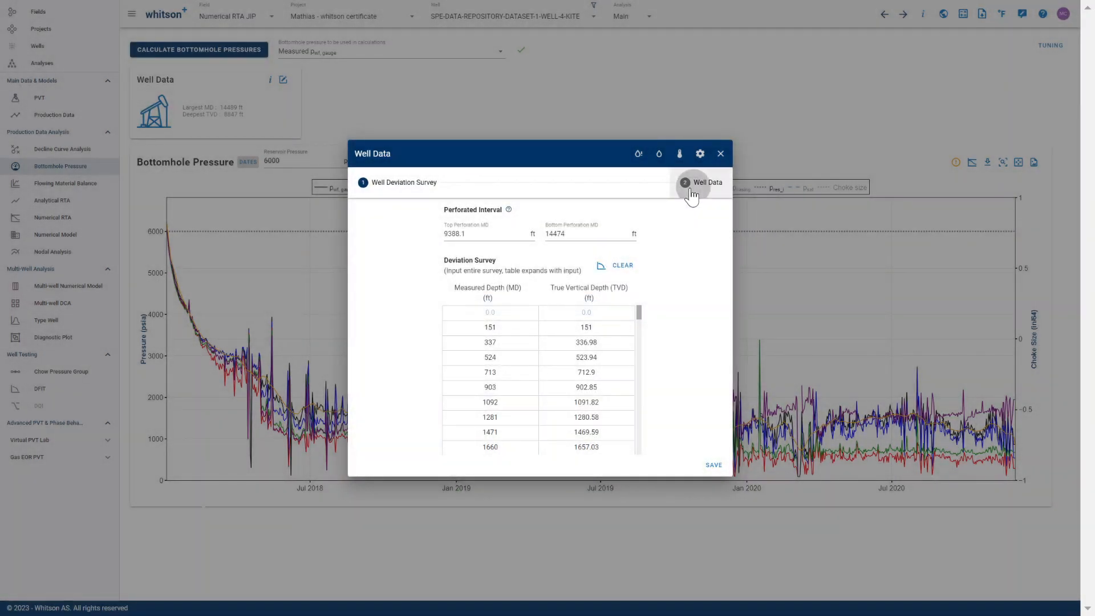
Review the casing, tubing and artificial lift data of Wellbore Configurations 1 and 2.
{"action": "left_click", "coordinate": [693, 183]}
{"action": "left_click", "coordinate": [393, 203]}
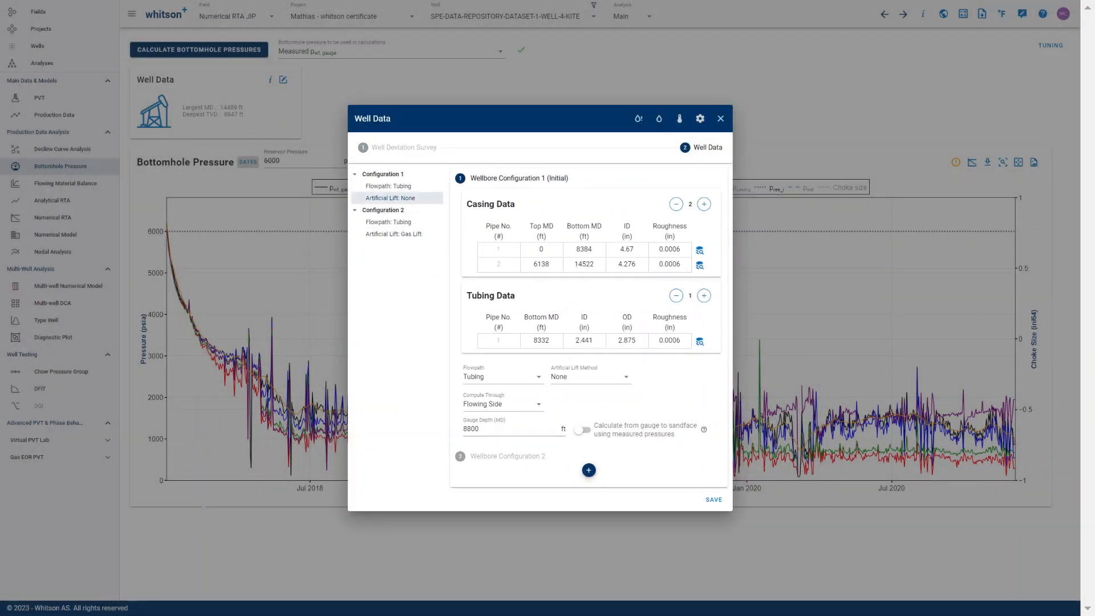
{"action": "left_click", "coordinate": [374, 231]}
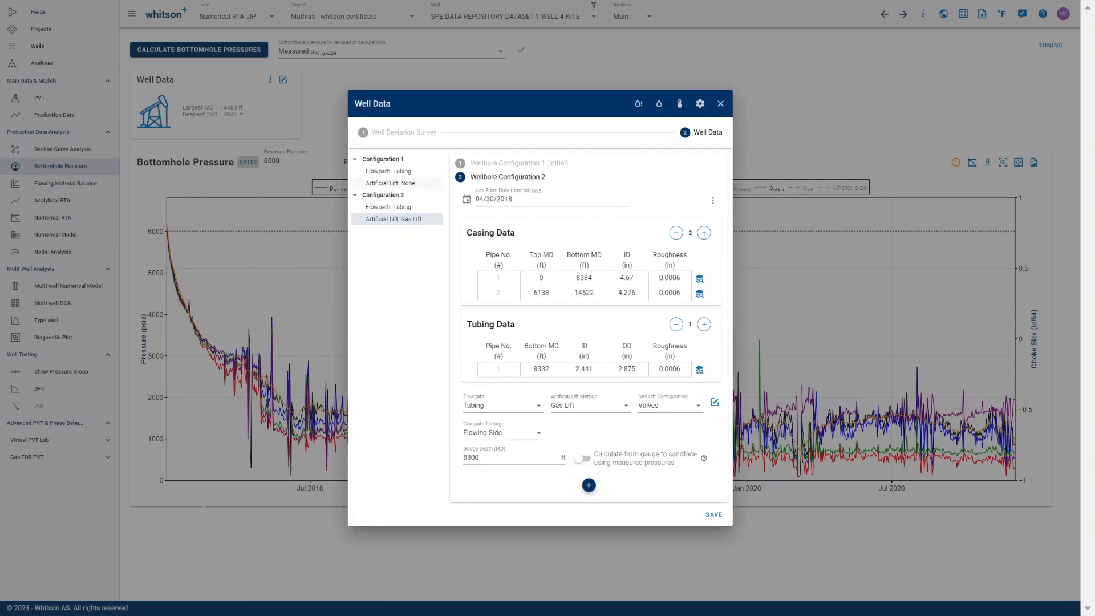
{"action": "left_click", "coordinate": [384, 183]}
{"action": "left_click", "coordinate": [389, 233]}
Examine the flowpath, artificial lift and gas lift options of Wellbore Configuration 2, keeping Tubing, Gas Lift and Valves.
{"action": "left_click", "coordinate": [524, 402]}
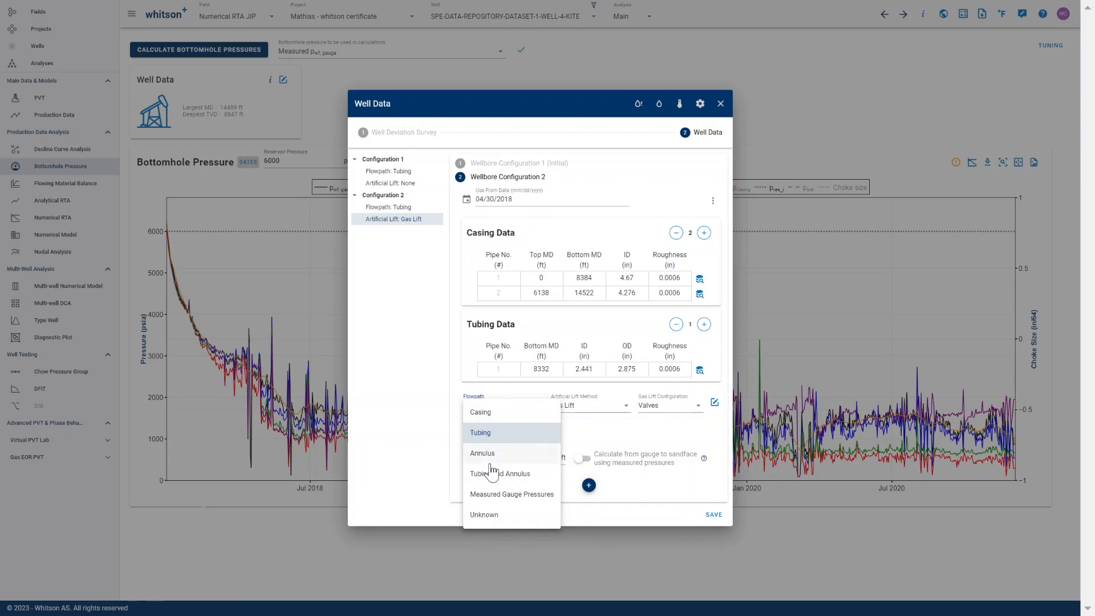
{"action": "left_click", "coordinate": [580, 427]}
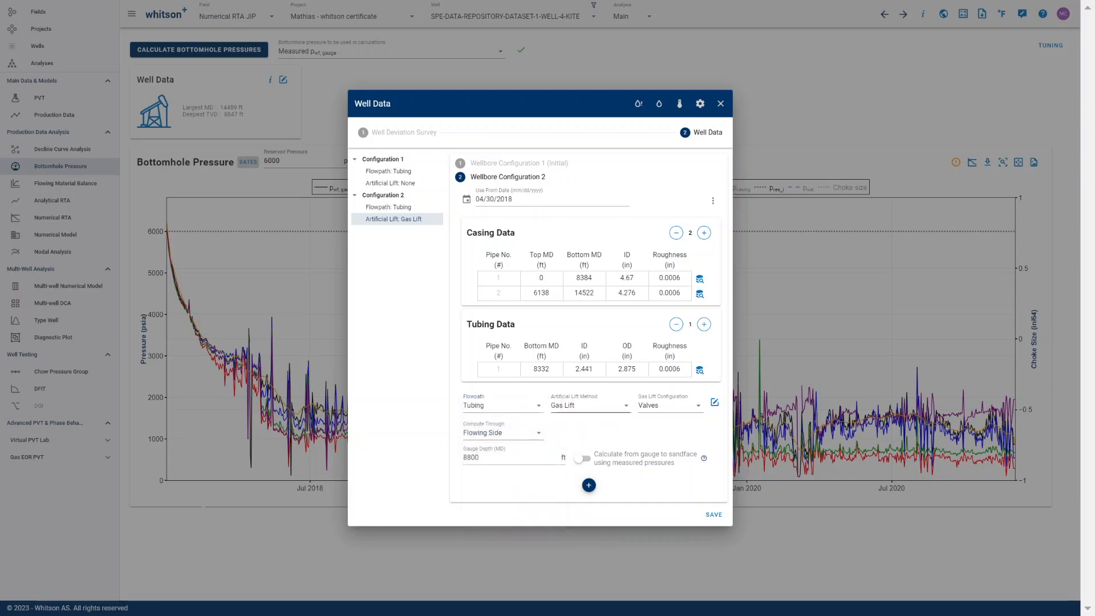
{"action": "left_click", "coordinate": [589, 408]}
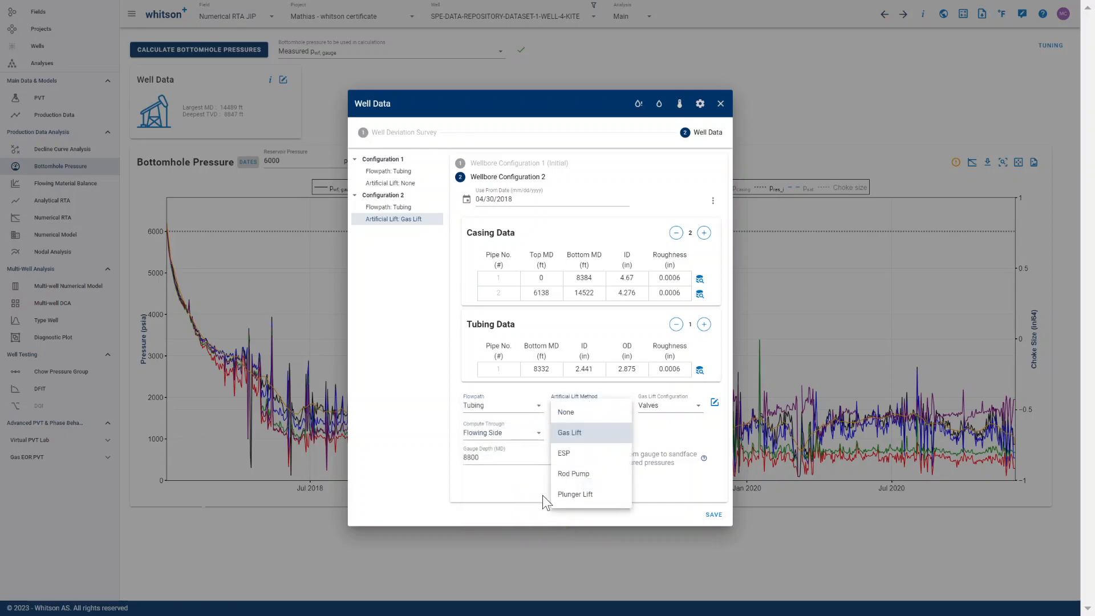
{"action": "left_click", "coordinate": [664, 425]}
{"action": "left_click", "coordinate": [670, 423]}
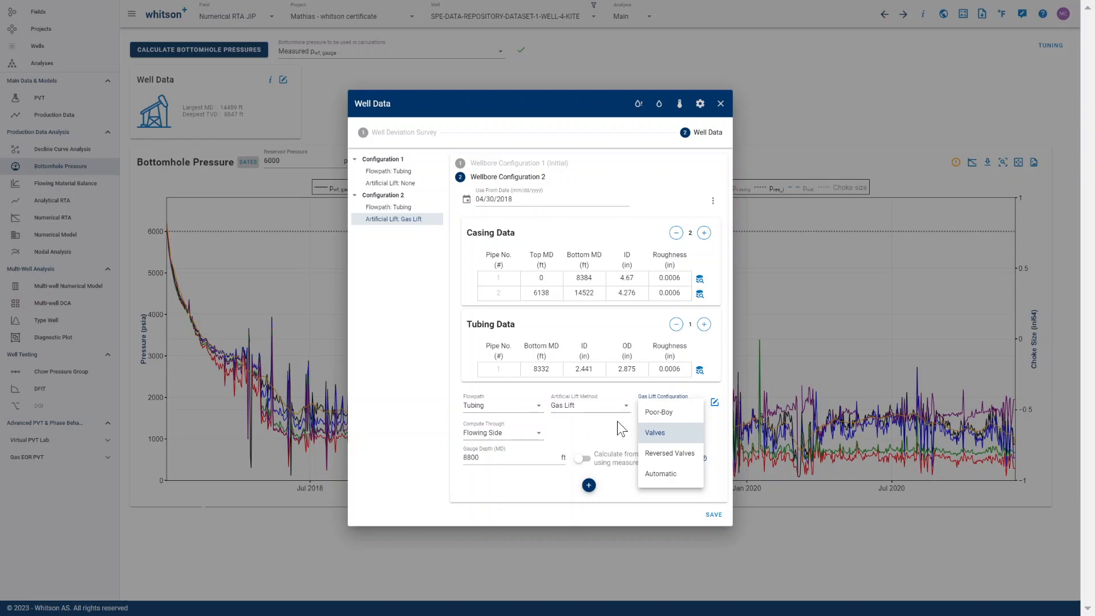
{"action": "left_click", "coordinate": [667, 432]}
Try expanding the gas lift valve data to five joints, reduce it back to one and leave without saving.
{"action": "left_click", "coordinate": [715, 402]}
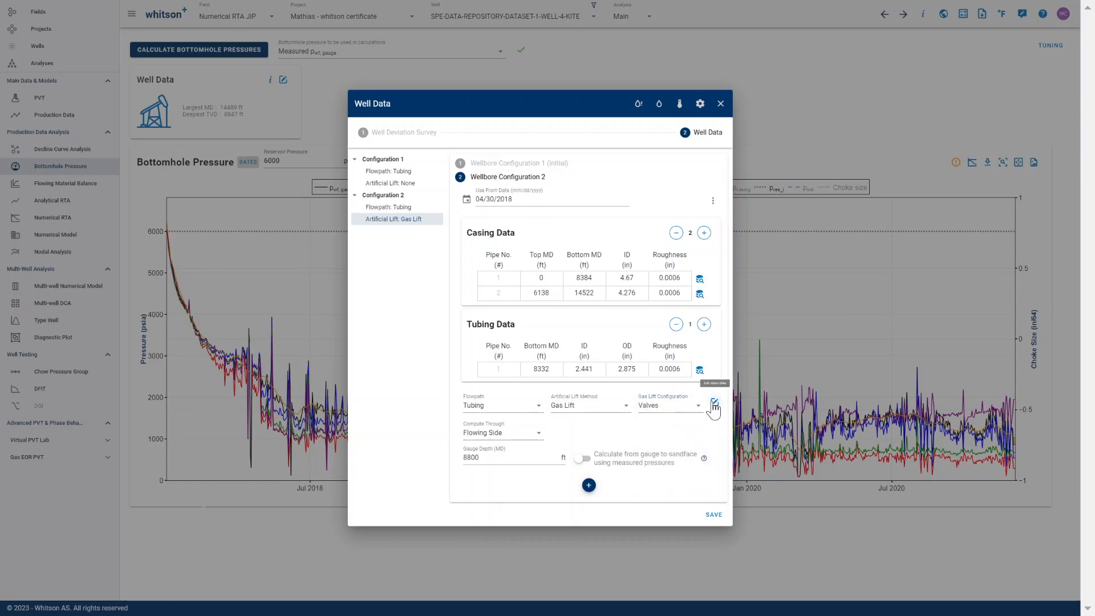
{"action": "left_click", "coordinate": [652, 293]}
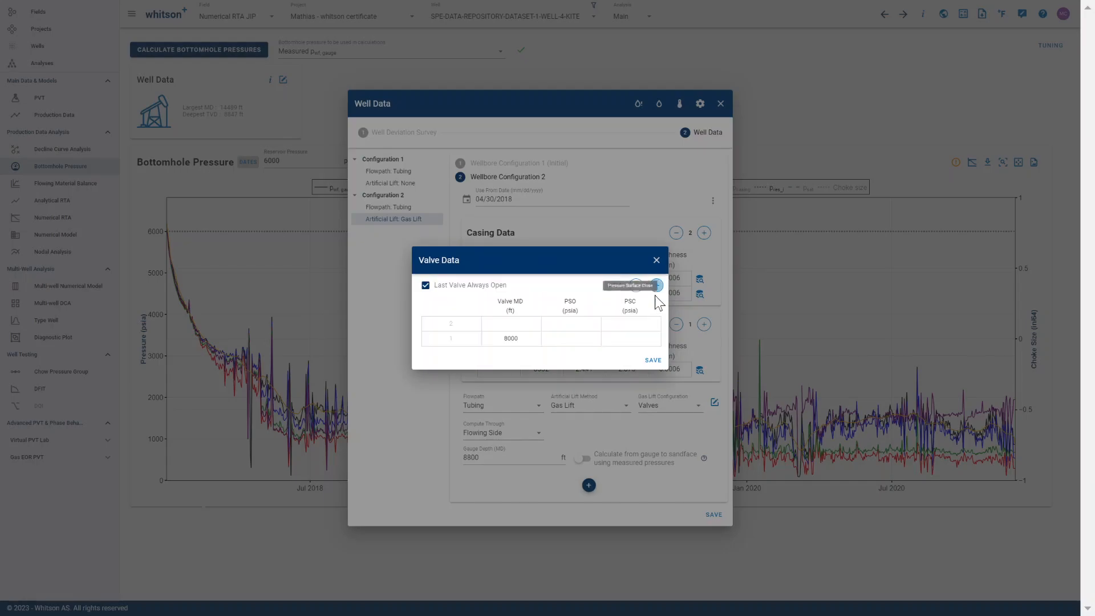
{"action": "left_click", "coordinate": [656, 278]}
{"action": "left_click", "coordinate": [657, 278]}
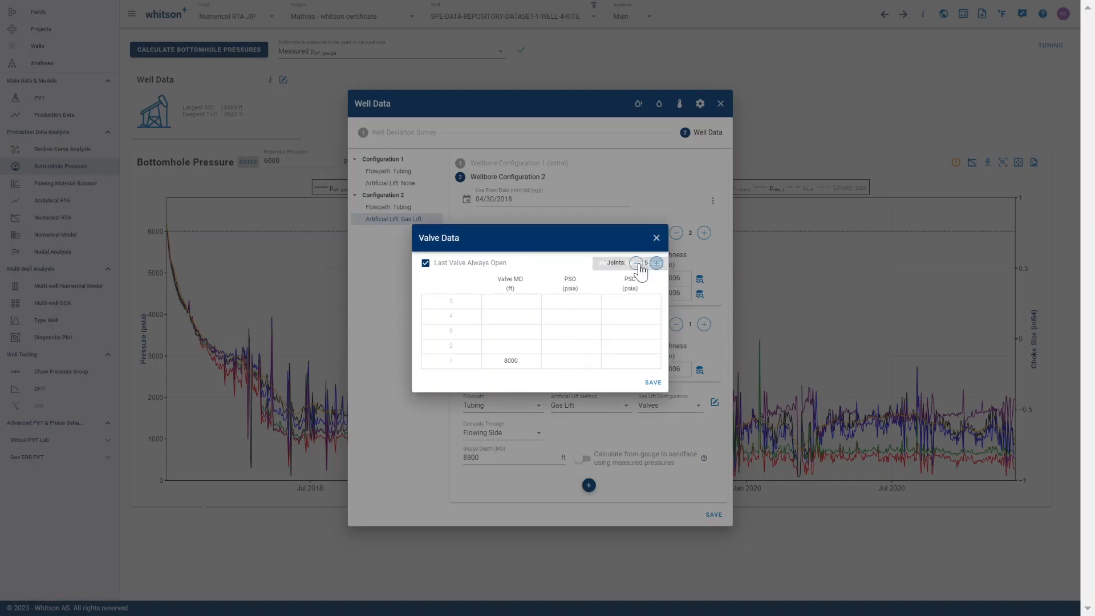
{"action": "left_click", "coordinate": [635, 270]}
{"action": "left_click", "coordinate": [635, 278]}
{"action": "left_click", "coordinate": [635, 285]}
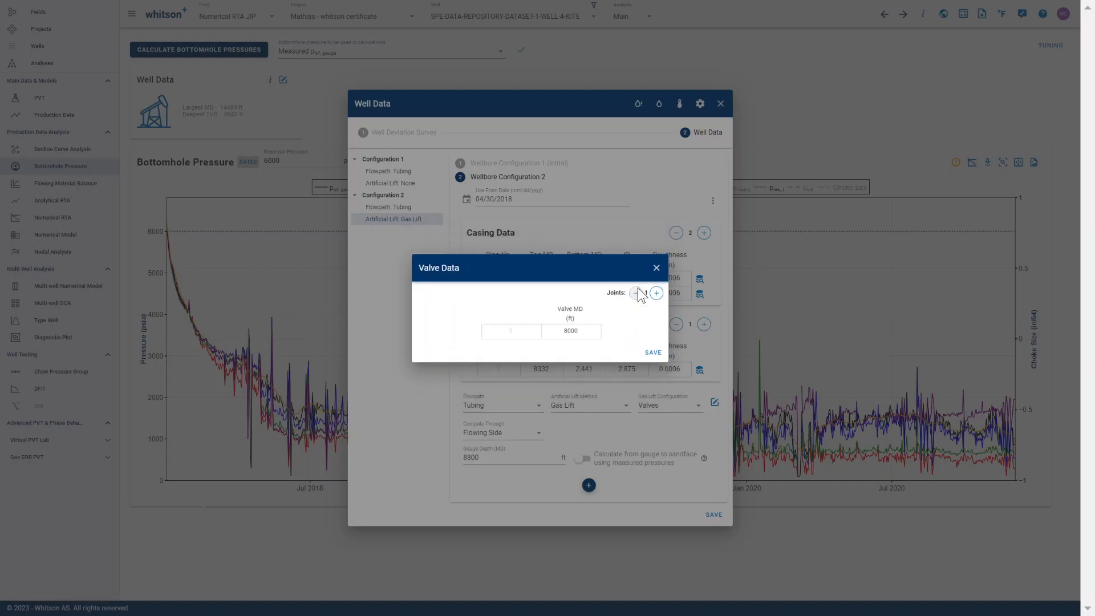
{"action": "left_click", "coordinate": [656, 267]}
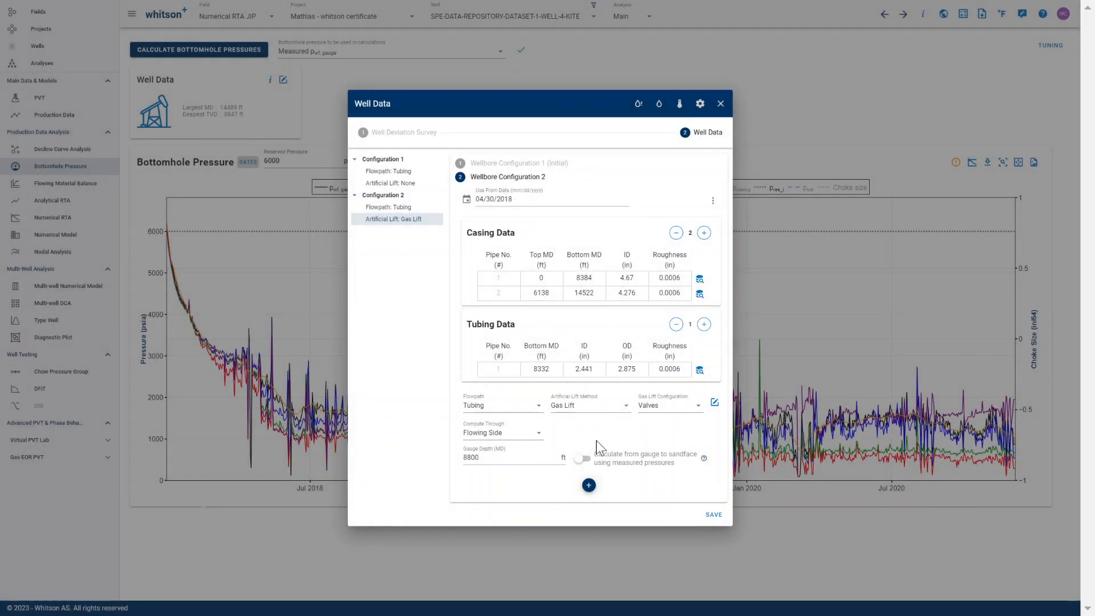
Save the well data with computation through the Flowing Side and calculate the bottomhole pressures.
{"action": "left_click", "coordinate": [504, 433]}
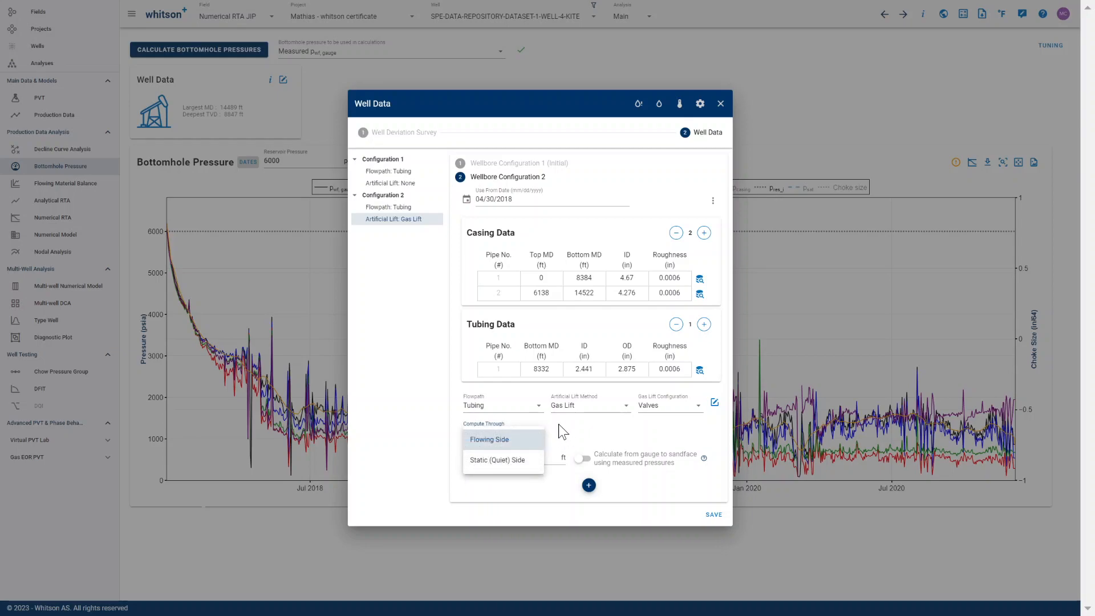
{"action": "left_click", "coordinate": [563, 438]}
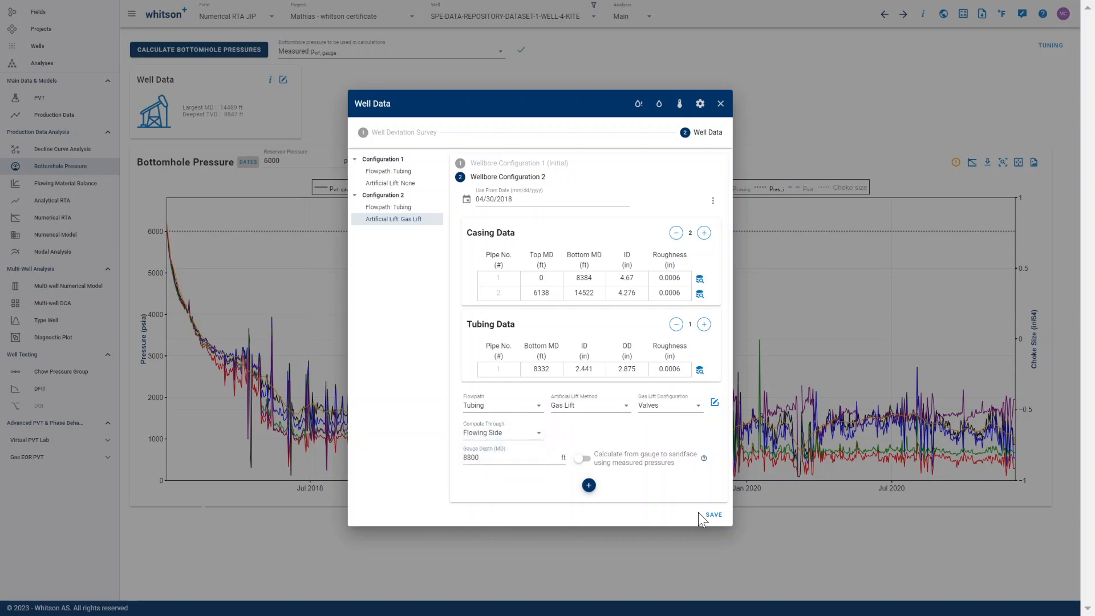
{"action": "left_click", "coordinate": [707, 516]}
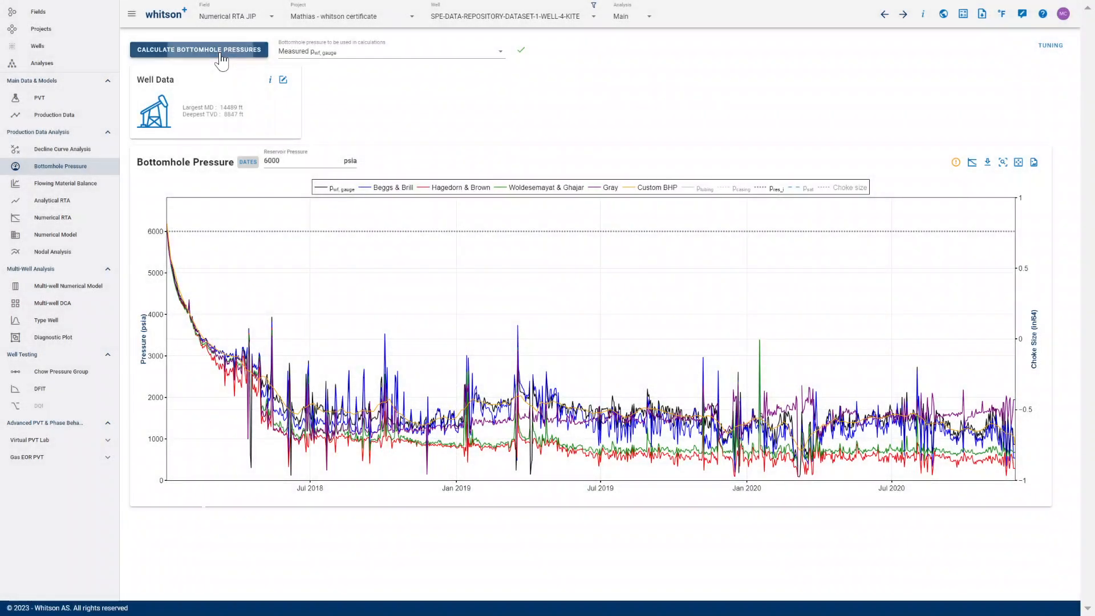
{"action": "left_click", "coordinate": [211, 52]}
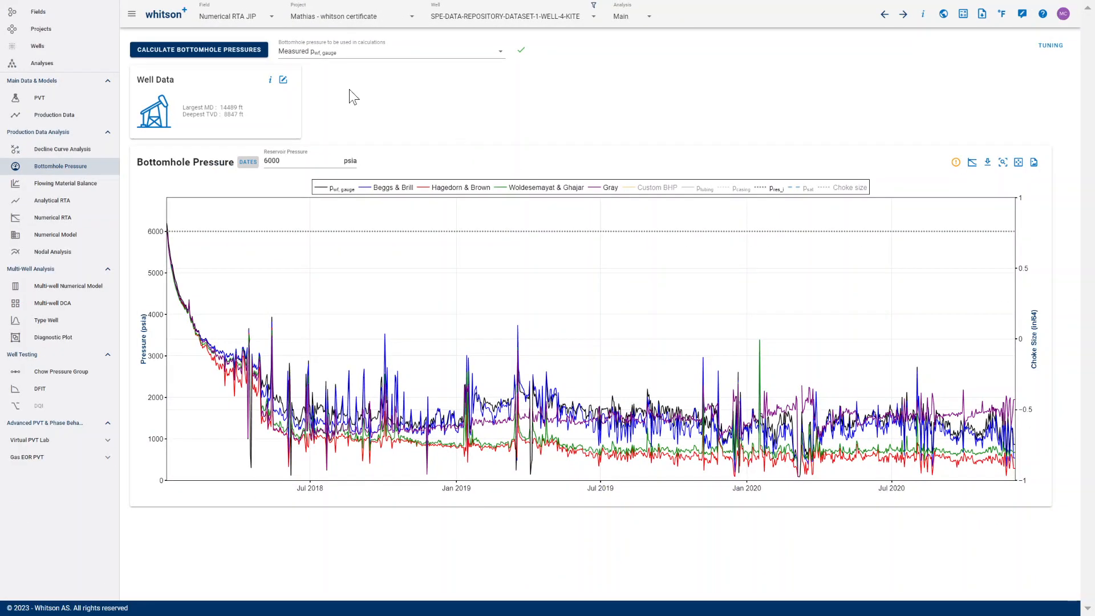
Try Beggs & Brill as the bottomhole pressure used in calculations, and settle on Woldesemayat & Ghajar.
{"action": "left_click", "coordinate": [337, 61]}
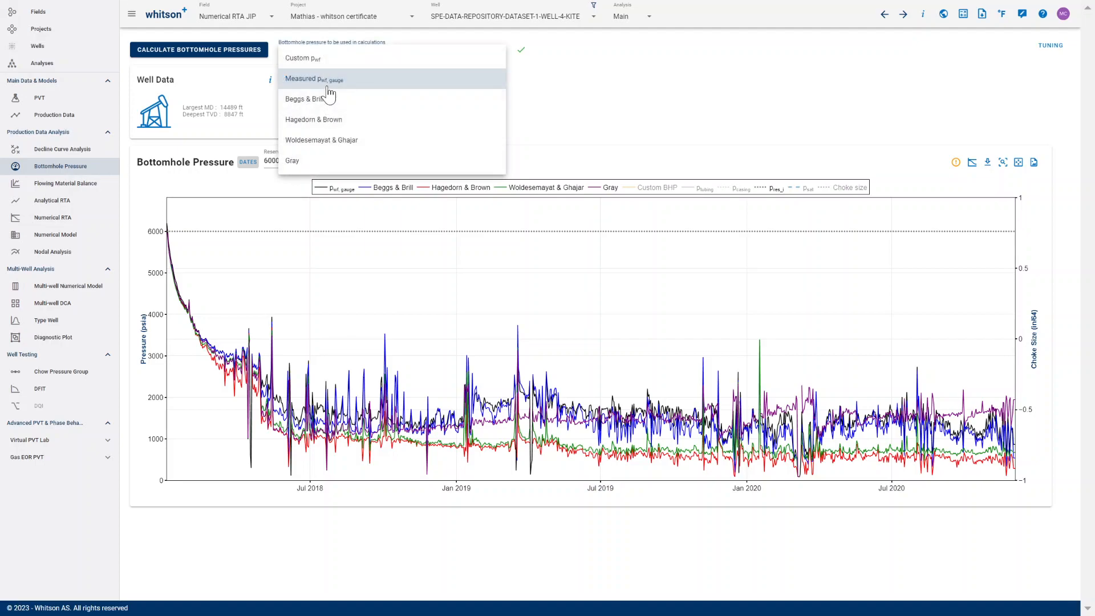
{"action": "left_click", "coordinate": [318, 102]}
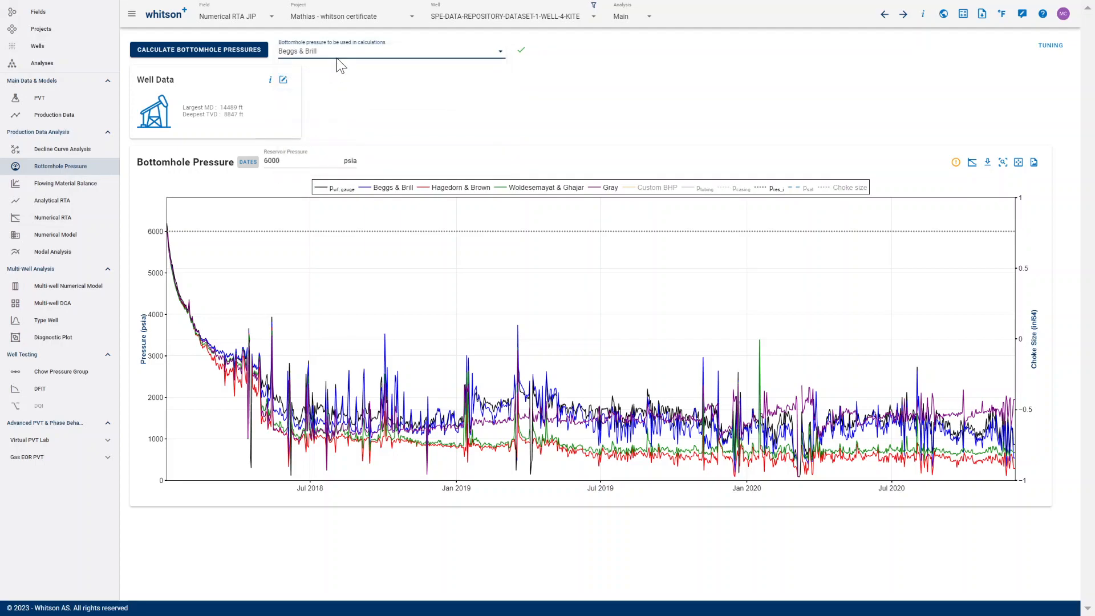
{"action": "left_click", "coordinate": [337, 66]}
{"action": "left_click", "coordinate": [326, 139]}
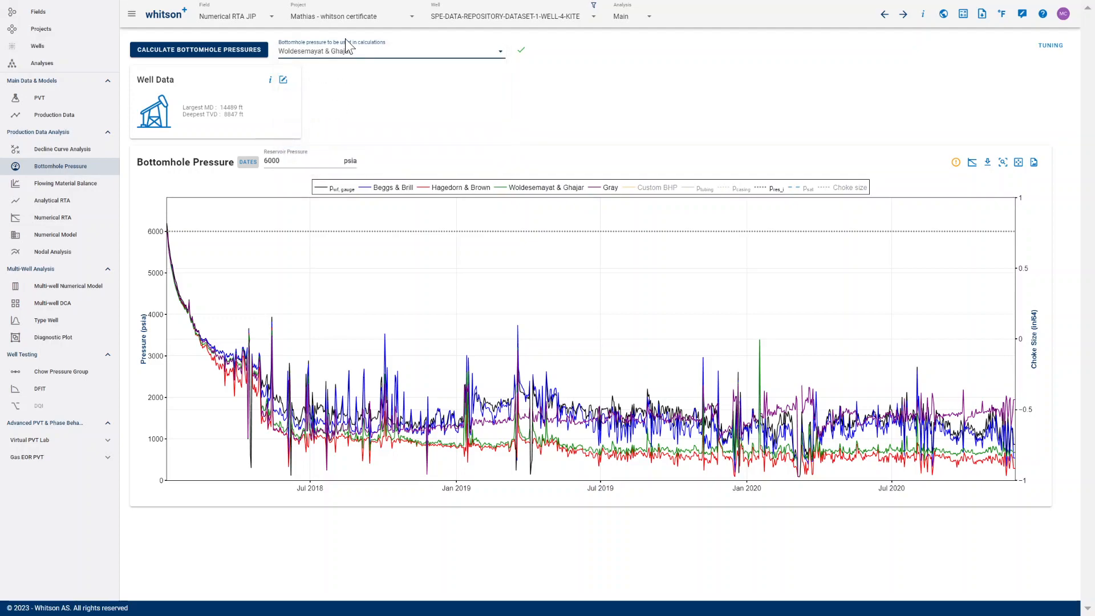
{"action": "left_click", "coordinate": [342, 57]}
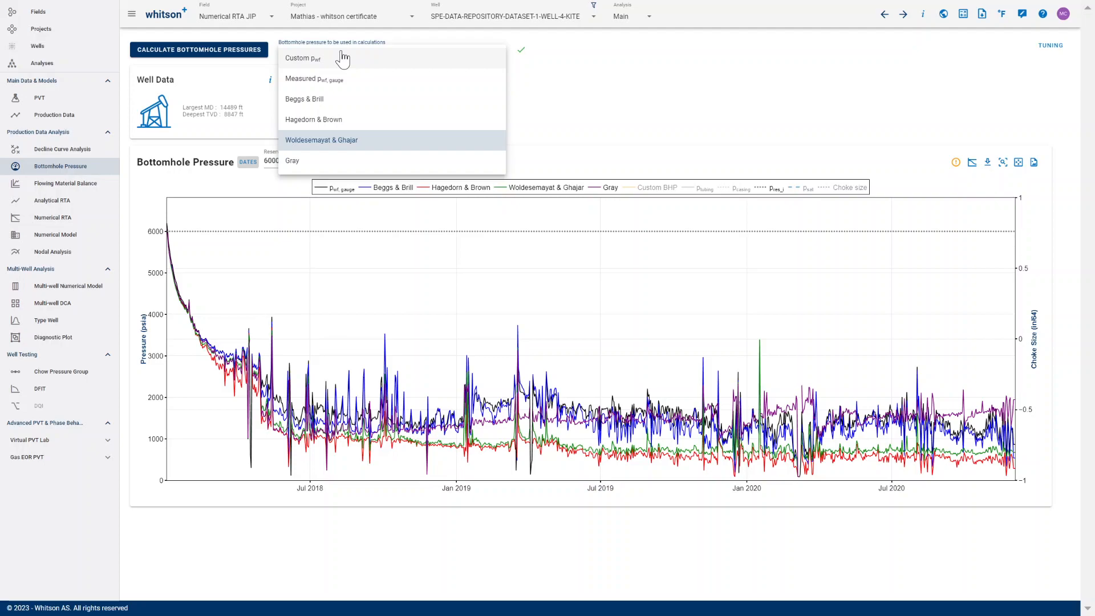
{"action": "left_click", "coordinate": [550, 87]}
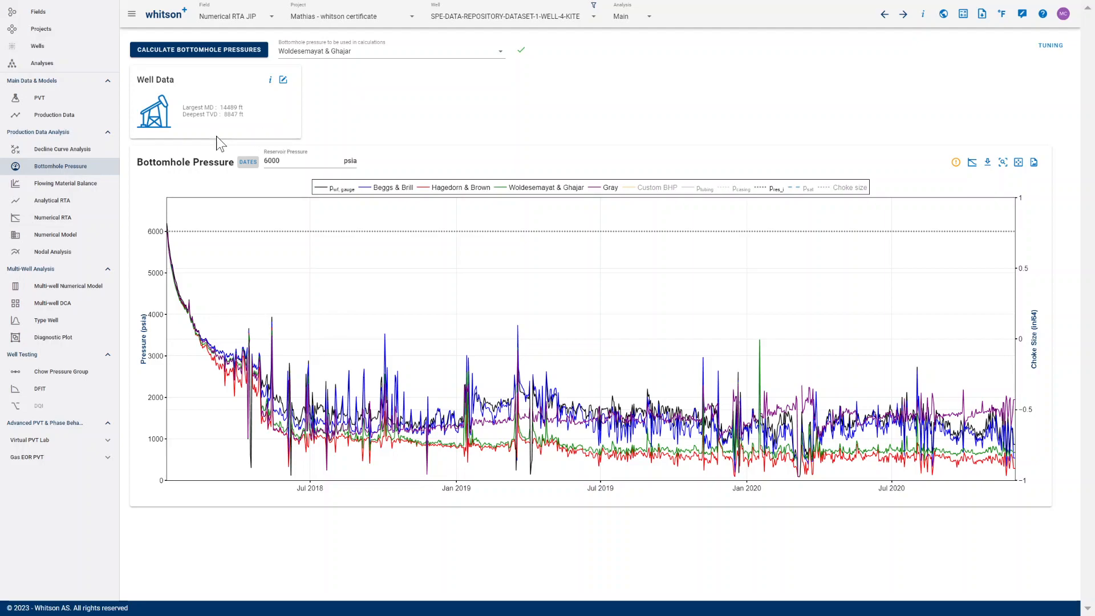
{"action": "left_click", "coordinate": [319, 53]}
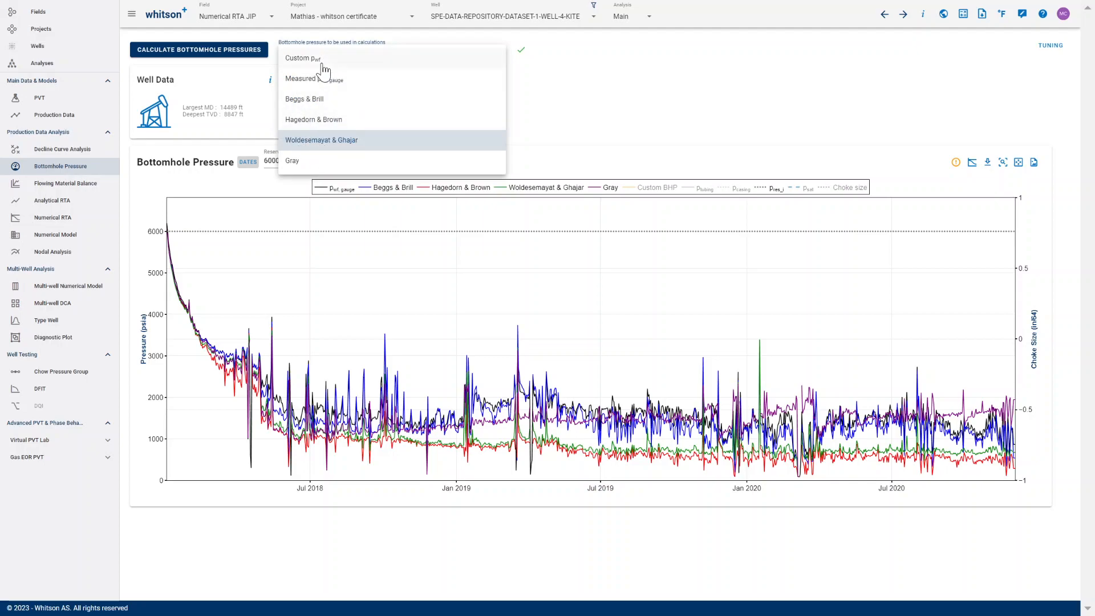
{"action": "left_click", "coordinate": [244, 125]}
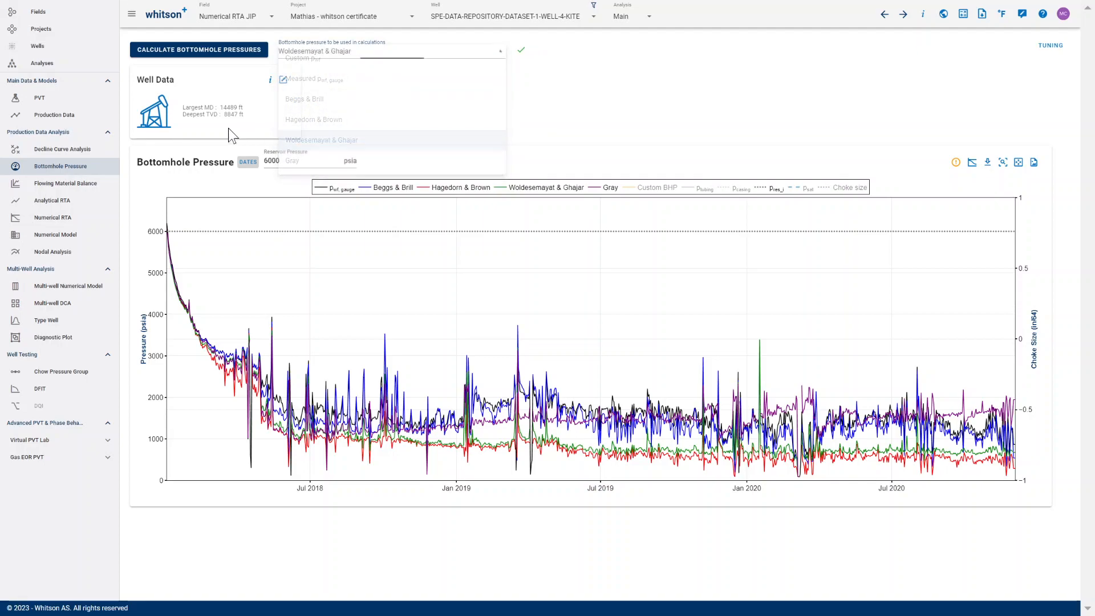
Collapse the Multi-Well Analysis group and set Custom pwf as the bottomhole pressure used in calculations.
{"action": "left_click", "coordinate": [46, 266]}
{"action": "left_click", "coordinate": [404, 50]}
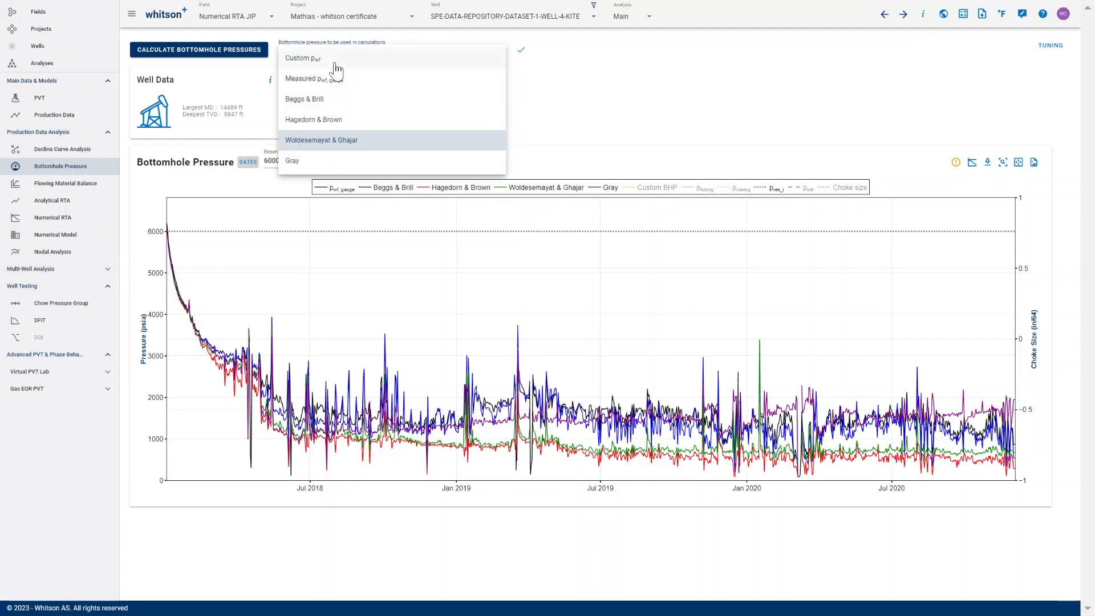
{"action": "left_click", "coordinate": [336, 59]}
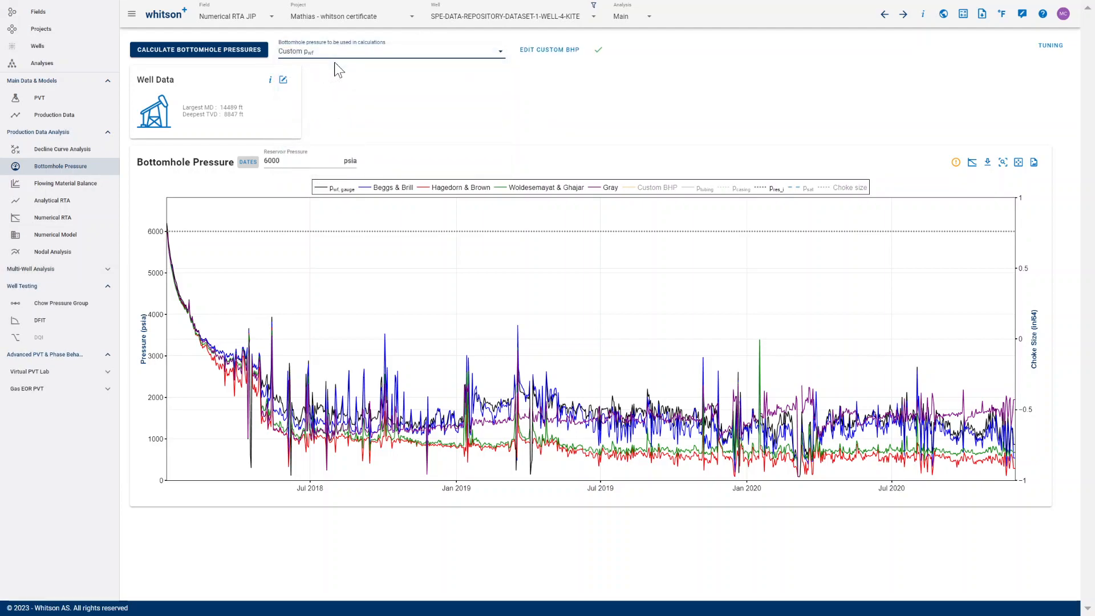
Autofit the custom BHP to the measured data, trying a sampling frequency of 20 and settling on 5.
{"action": "left_click", "coordinate": [530, 52]}
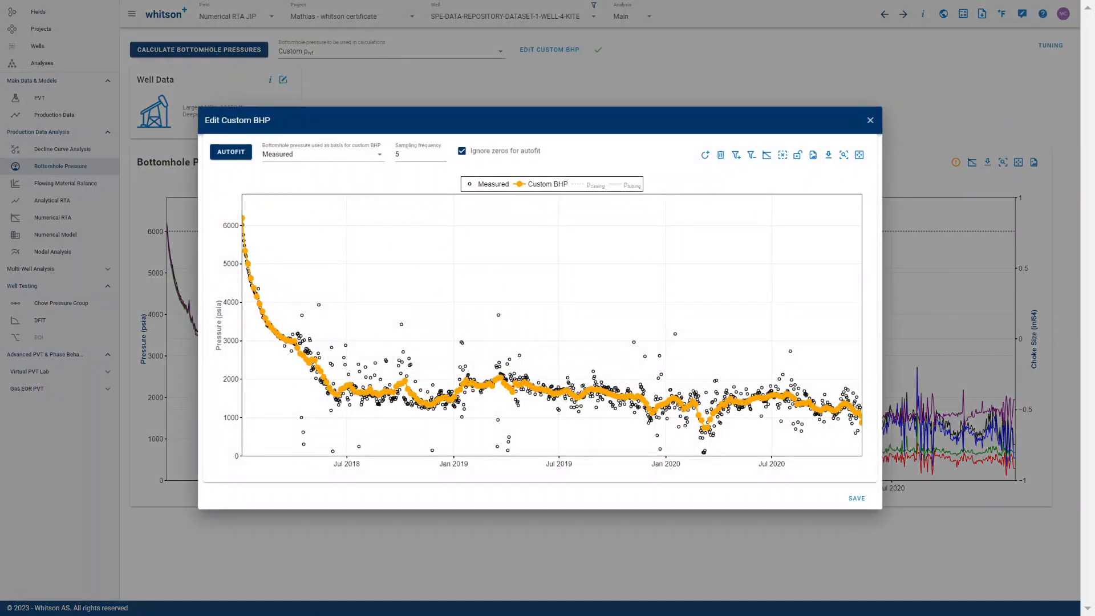
{"action": "left_click", "coordinate": [406, 155]}
{"action": "left_click", "coordinate": [236, 153]}
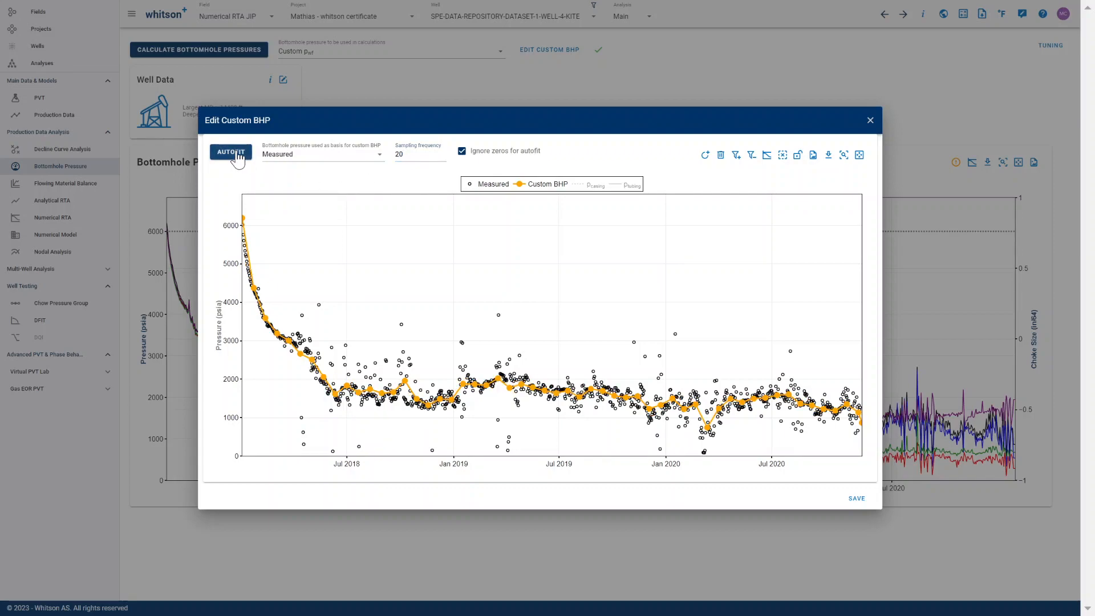
{"action": "key", "text": "BackSpace"}
{"action": "left_click", "coordinate": [233, 157]}
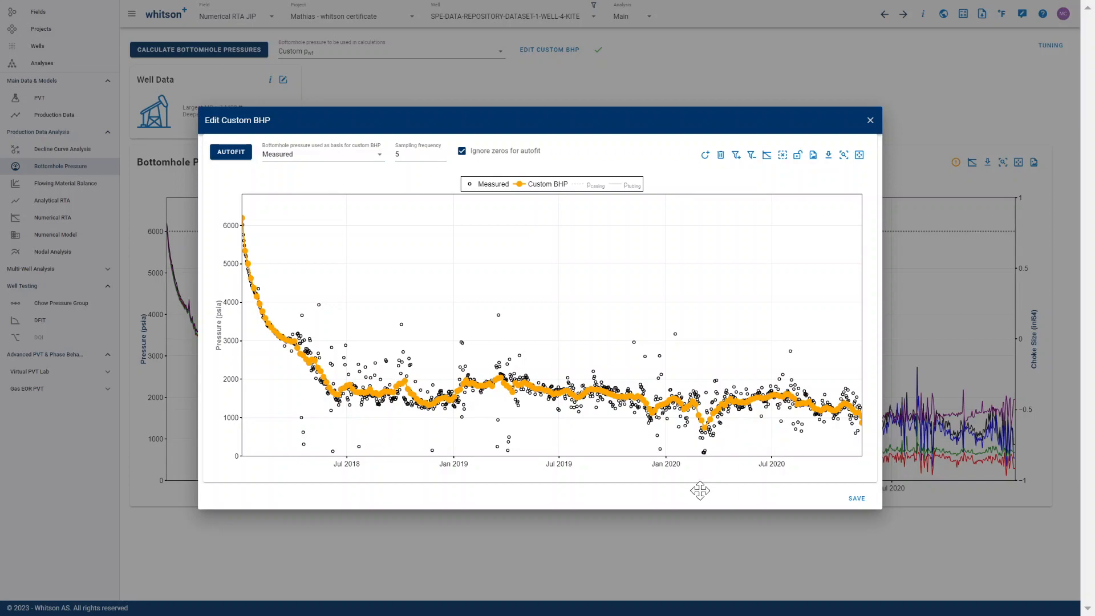
Remove the lowest custom BHP points in early 2020, choose Lasso Remove Point and save the custom BHP.
{"action": "left_click", "coordinate": [782, 154]}
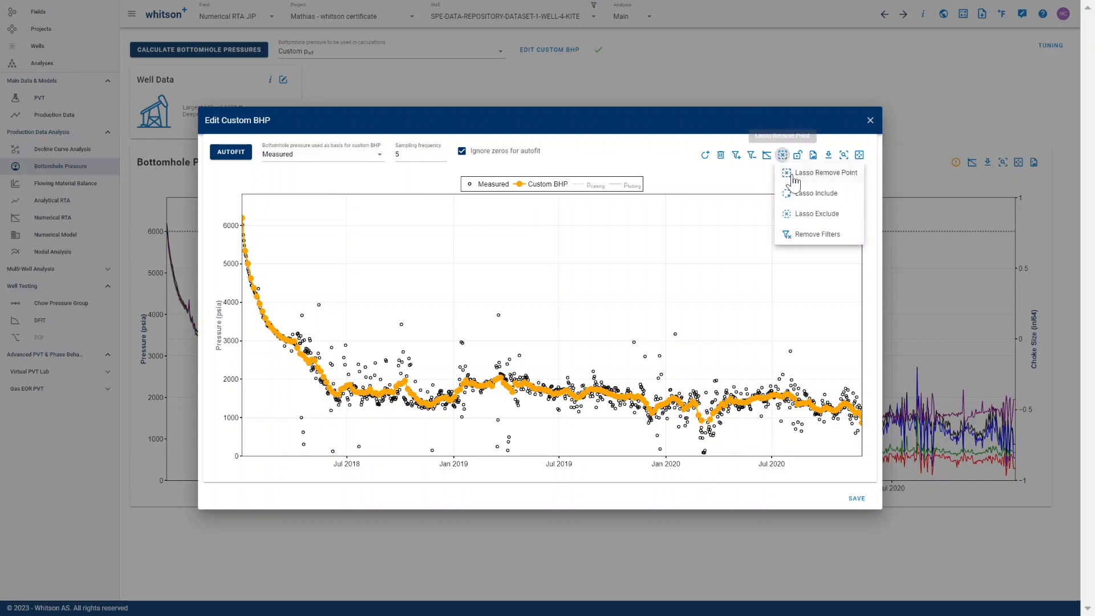
{"action": "left_click", "coordinate": [794, 174]}
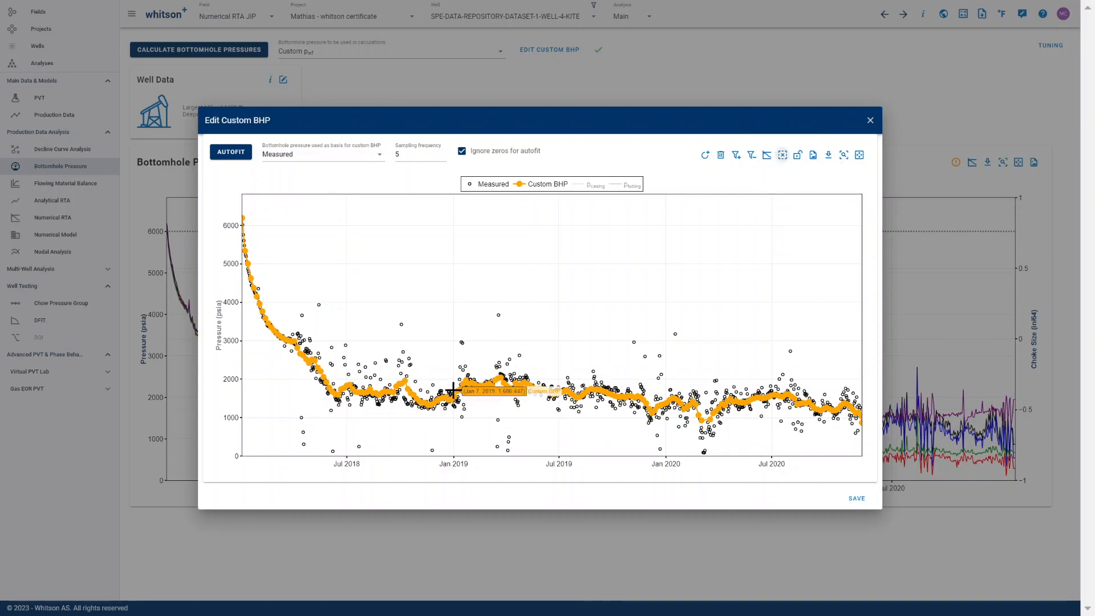
{"action": "left_click", "coordinate": [857, 503]}
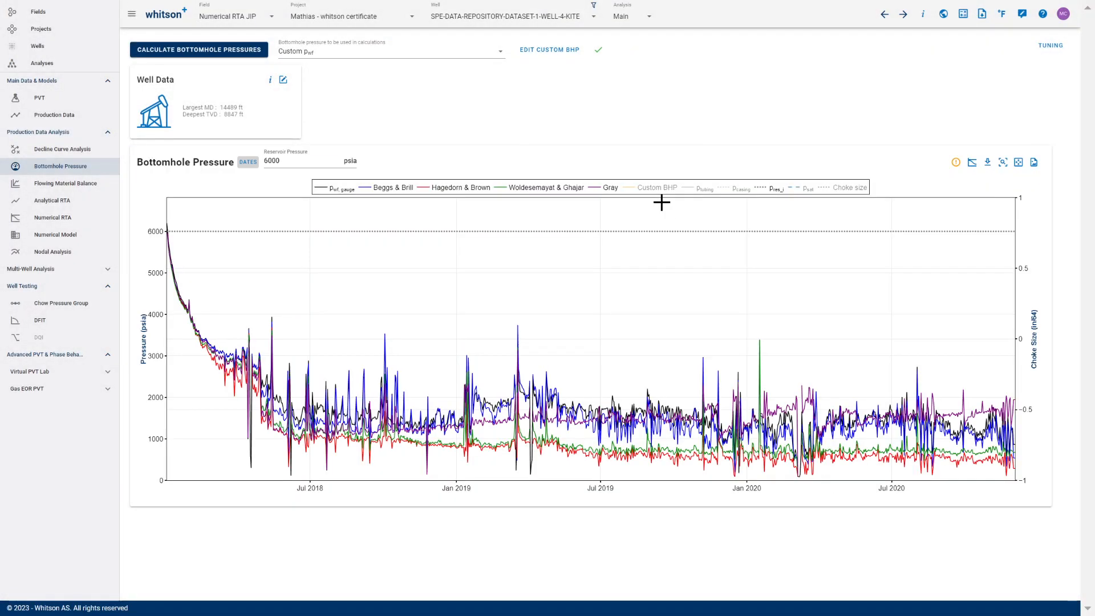
Isolate the Custom BHP curve in the bottomhole pressure chart and compare it with the measured gauge pressure.
{"action": "double_click", "coordinate": [636, 190]}
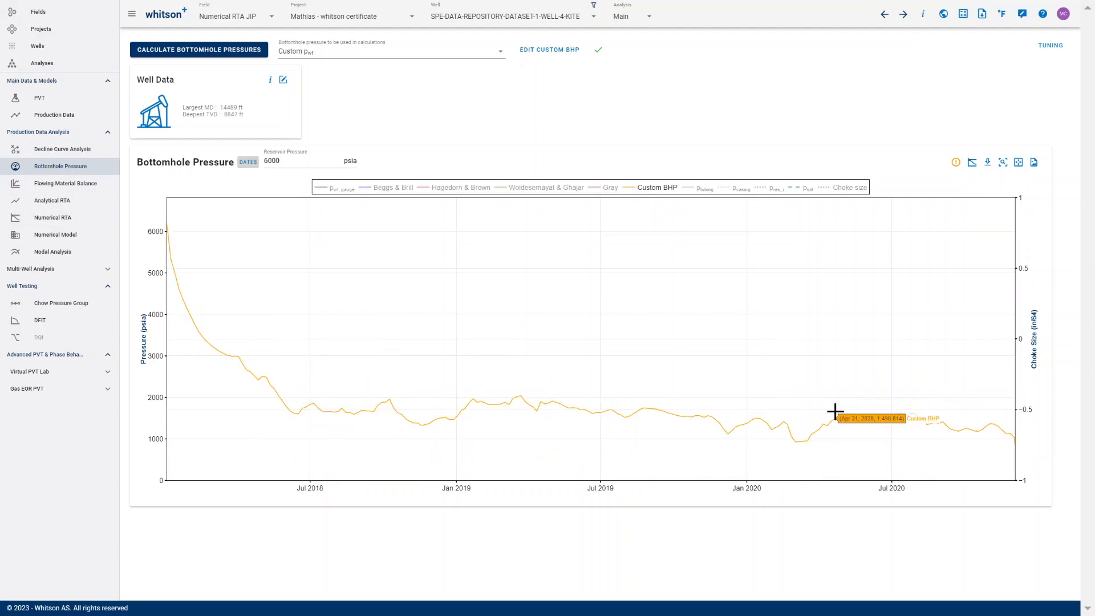
{"action": "left_click", "coordinate": [338, 194]}
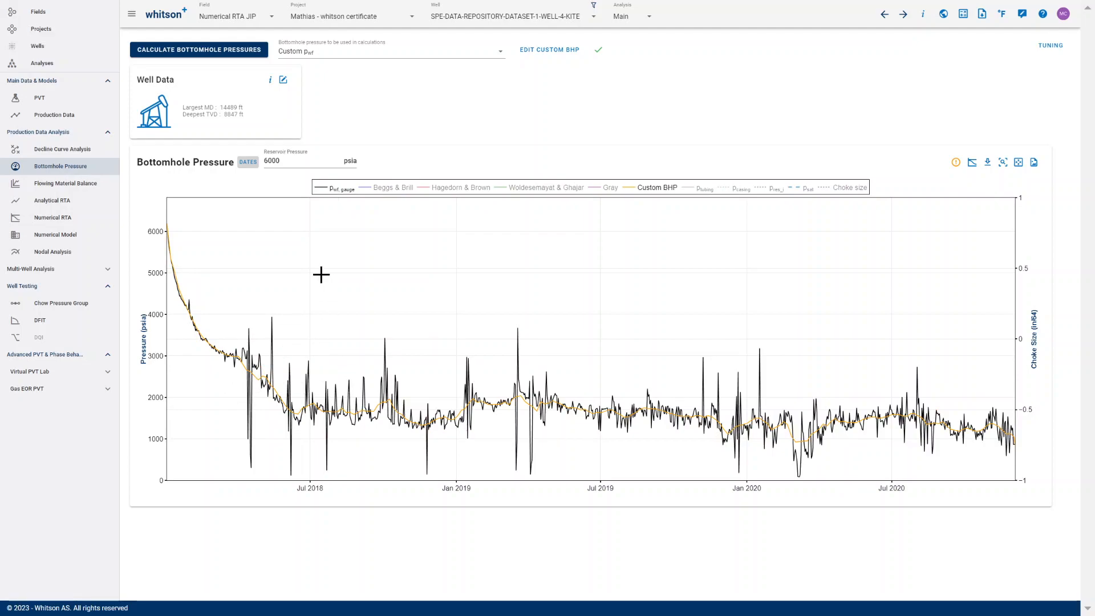
{"action": "left_click", "coordinate": [335, 191]}
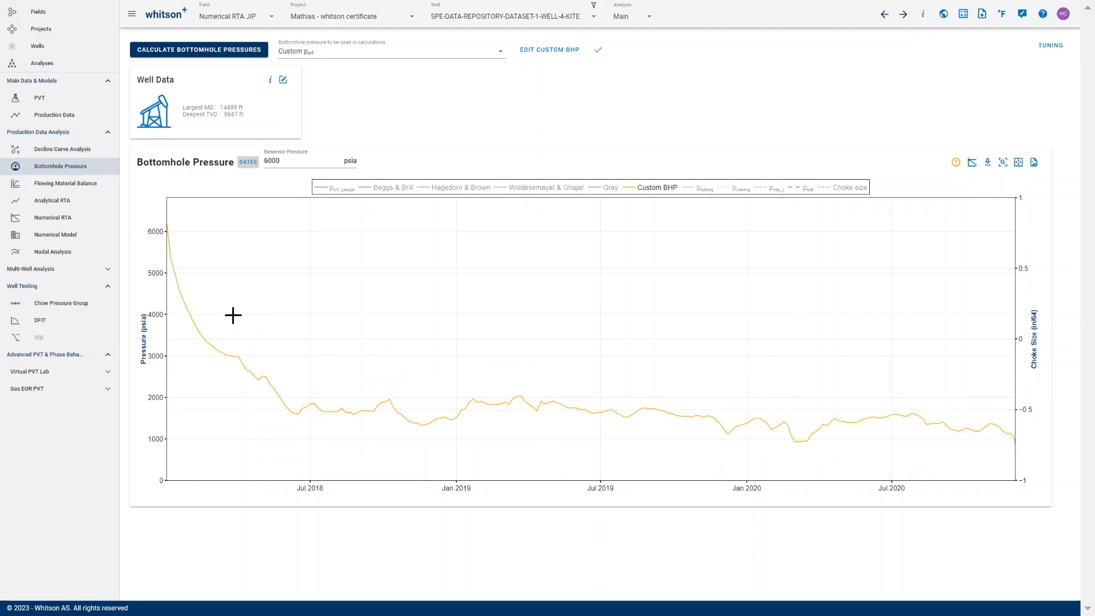
Review the Numerical Model's bottomhole pressure match with the forecast hidden, and return to Bottomhole Pressure.
{"action": "left_click", "coordinate": [48, 237]}
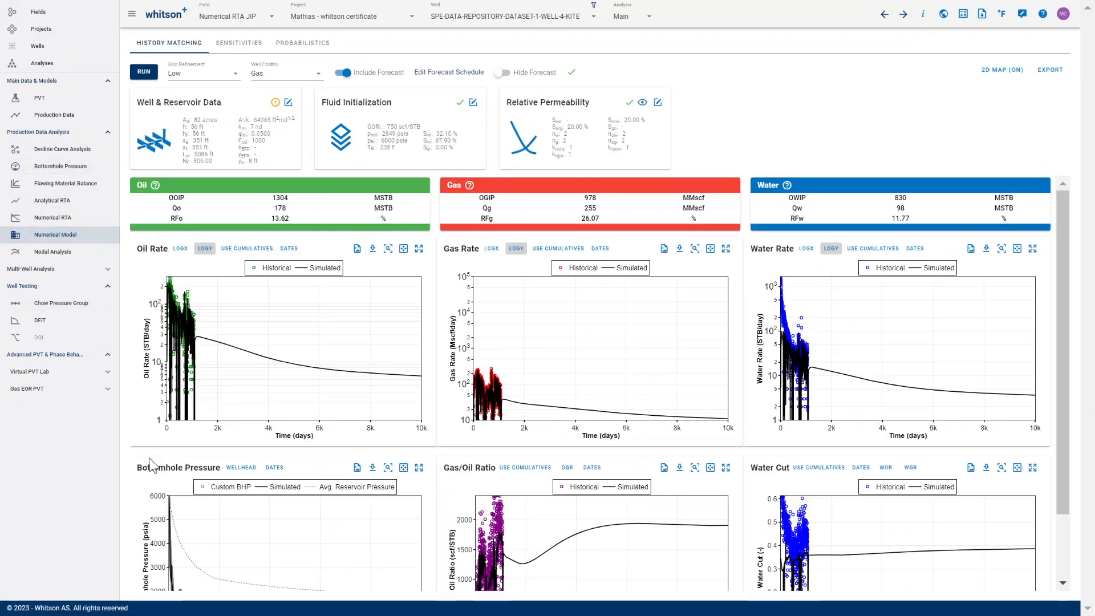
{"action": "scroll", "coordinate": [149, 457], "scroll_direction": "down", "scroll_amount": 2}
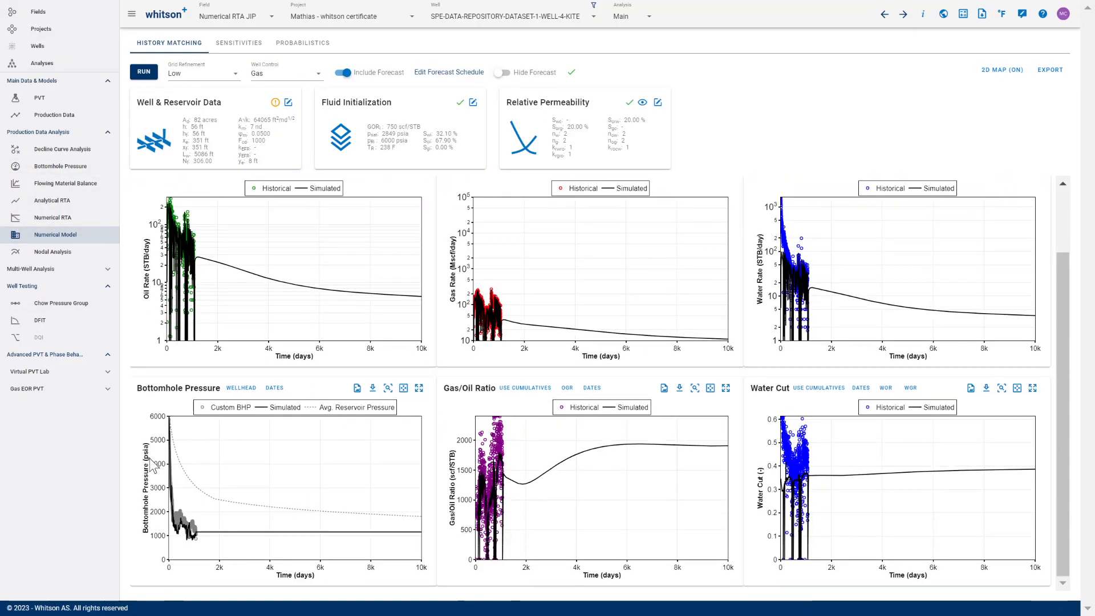
{"action": "left_click", "coordinate": [500, 73]}
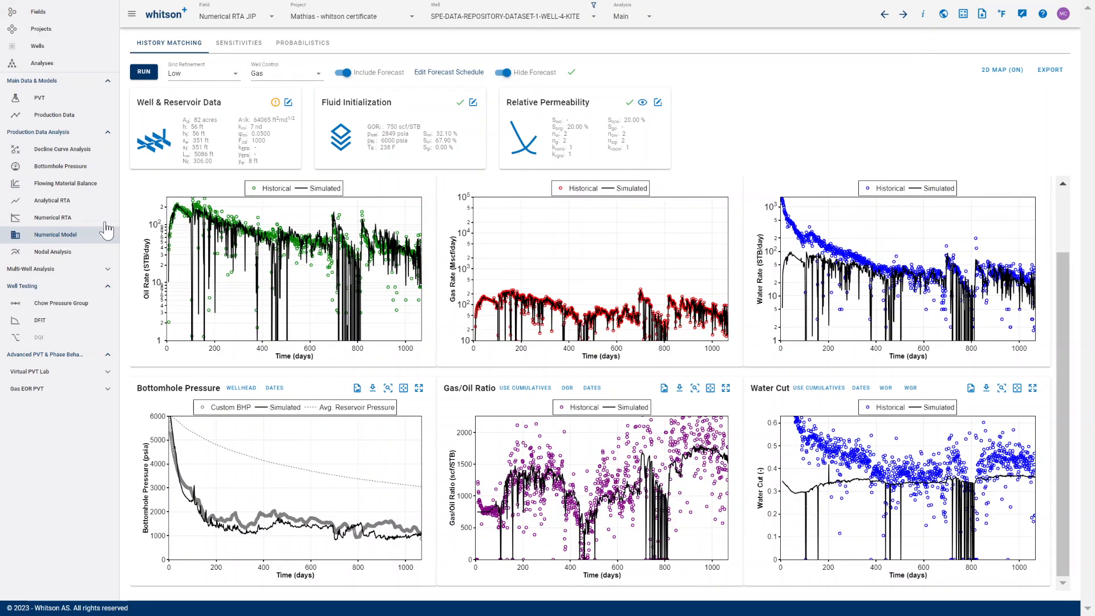
{"action": "left_click", "coordinate": [79, 169]}
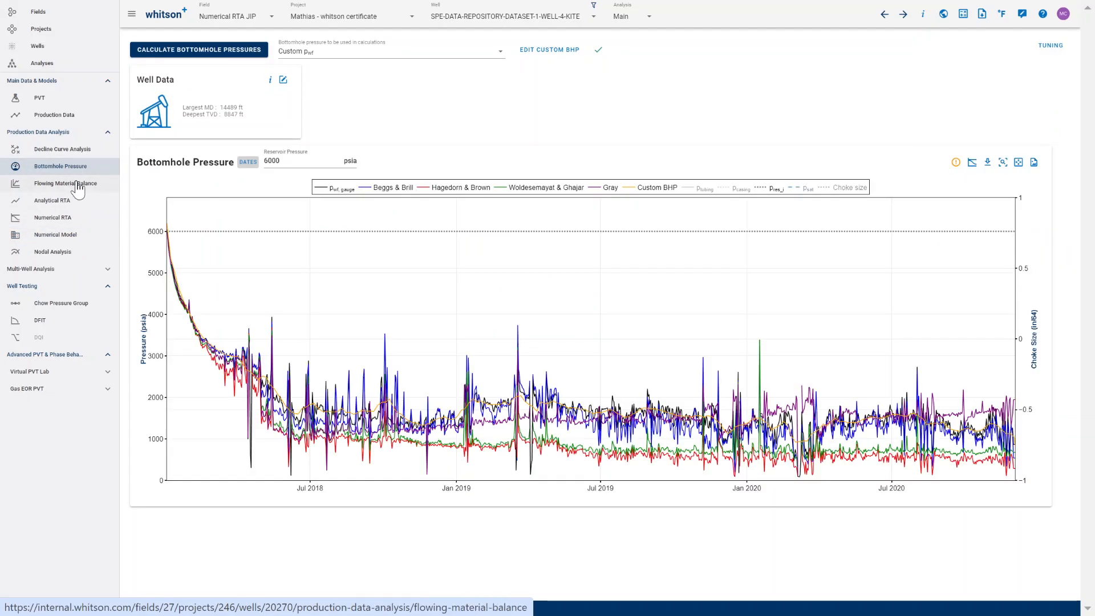
Open the Flowing Material Balance and flatten its straight line to a contacted OOIP of about 2417 MSTB.
{"action": "left_click", "coordinate": [105, 187]}
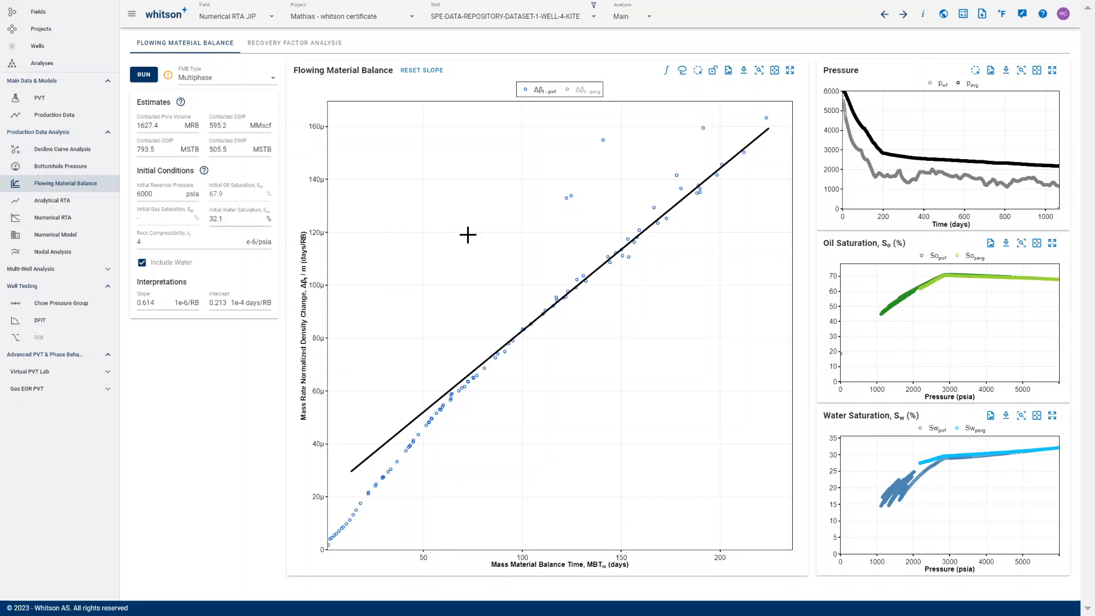
{"action": "left_click_drag", "start_coordinate": [767, 124], "coordinate": [756, 361]}
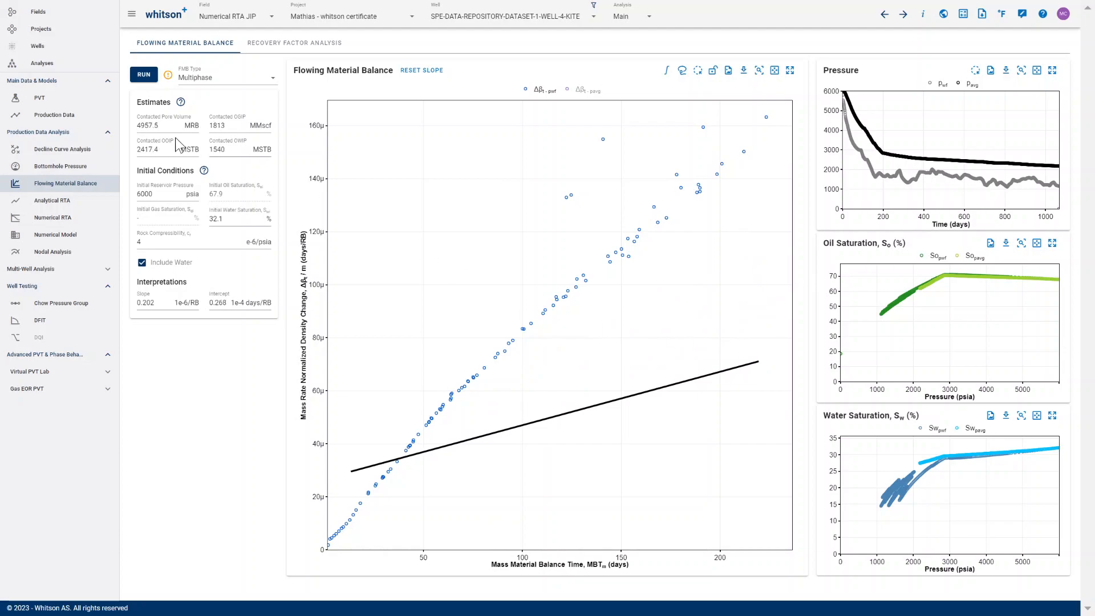
Try contacted OOIP values of 300, 700 and 1500 MSTB for the flowing material balance line.
{"action": "double_click", "coordinate": [147, 149]}
{"action": "type", "text": "300"}
{"action": "key", "text": "Tab"}
{"action": "double_click", "coordinate": [142, 149]}
{"action": "type", "text": "70"}
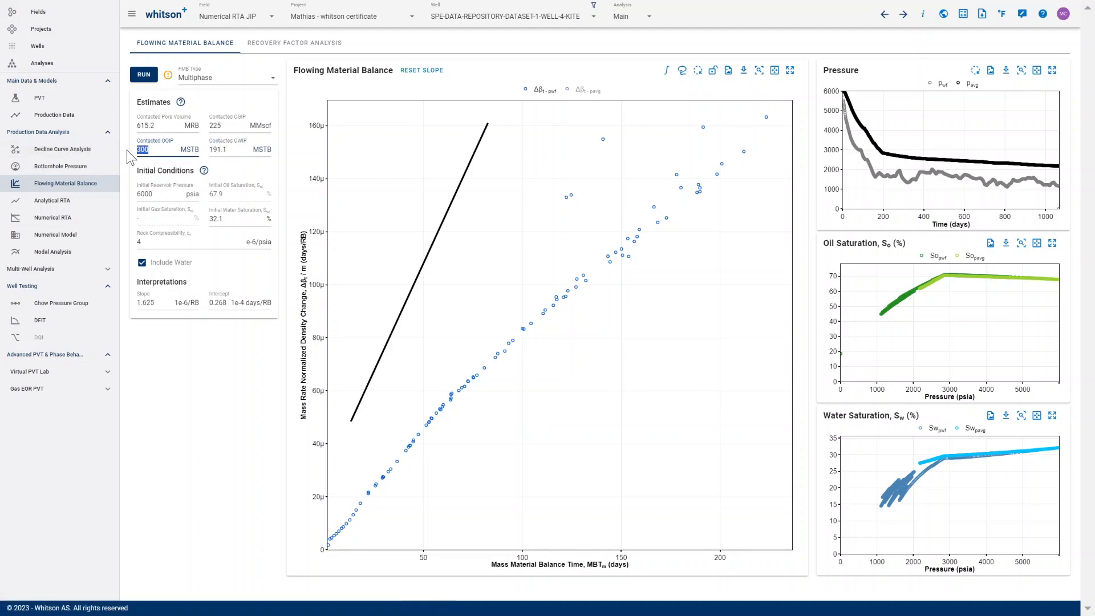
{"action": "key", "text": "Return"}
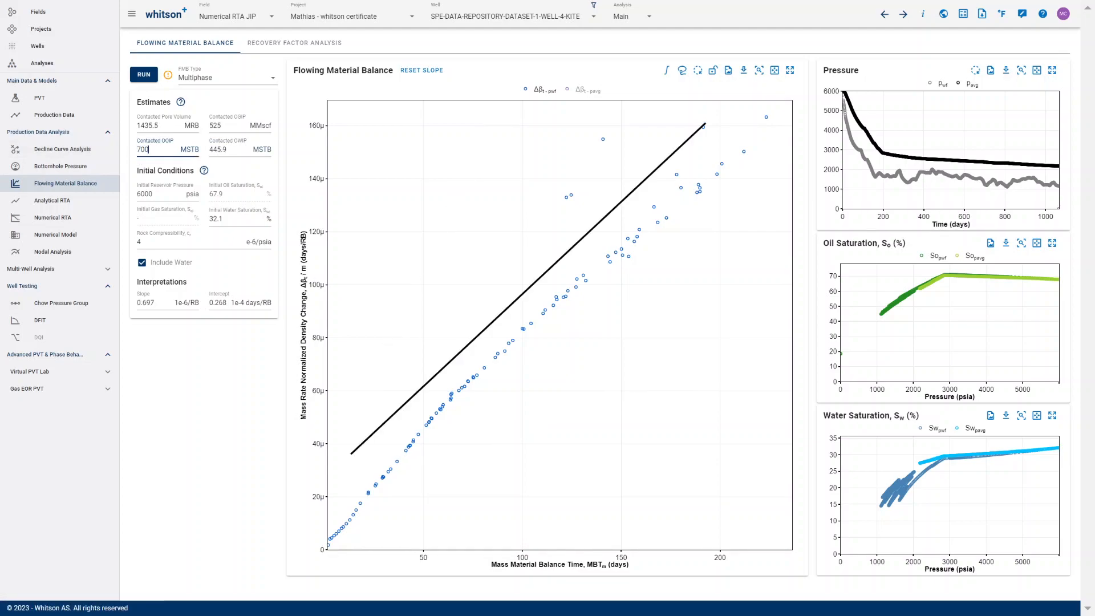
{"action": "type", "text": "1500"}
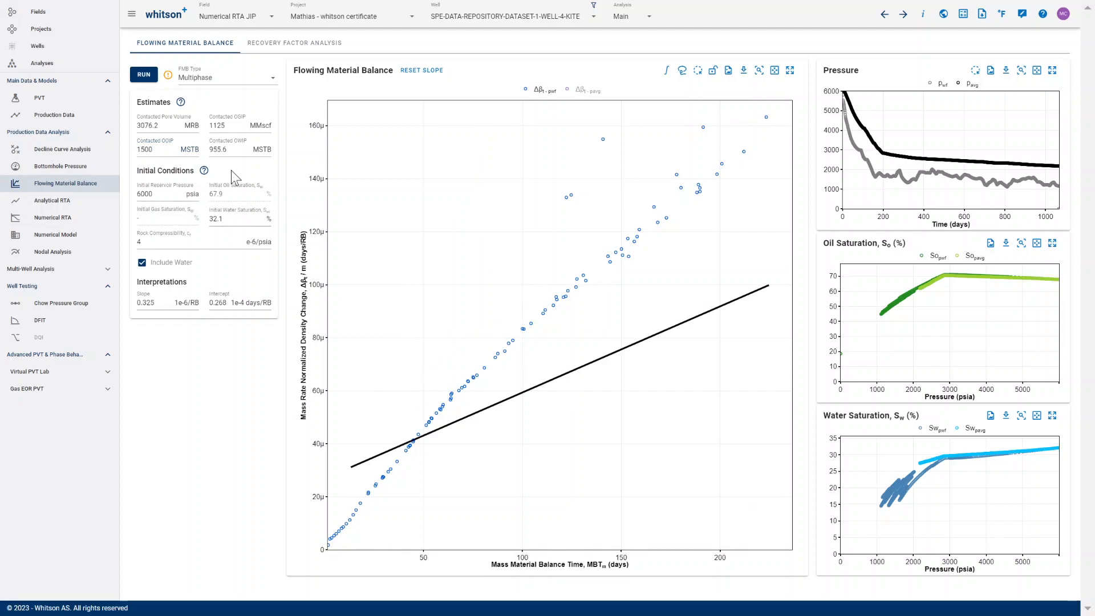
Steepen the flowing material balance line to match the late-time data, at a contacted OOIP of about 808.5 MSTB.
{"action": "left_click_drag", "start_coordinate": [766, 285], "coordinate": [744, 153]}
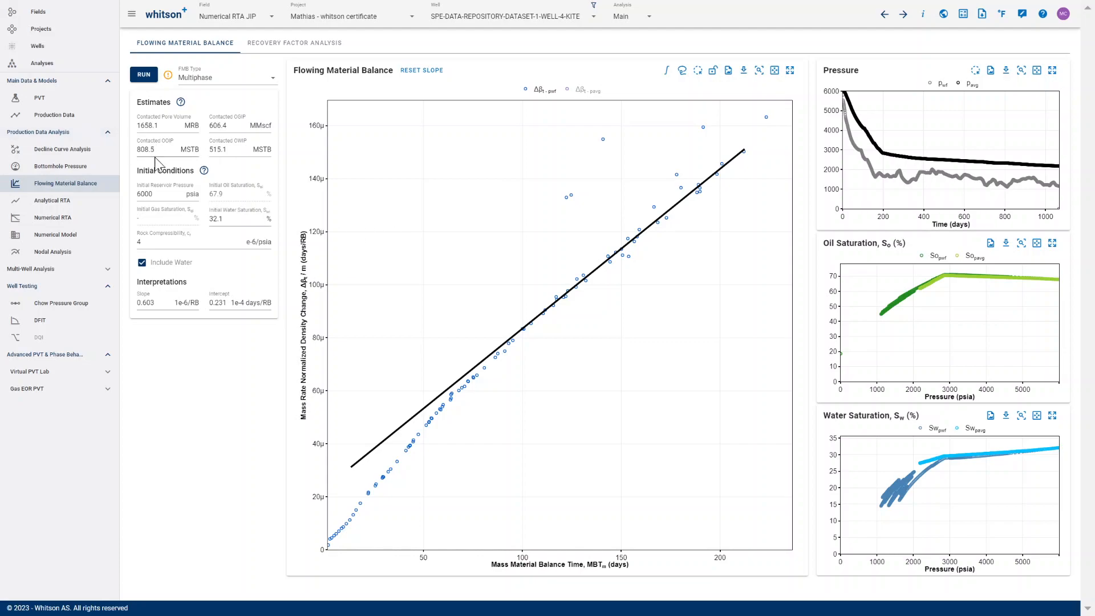
{"action": "left_click_drag", "start_coordinate": [153, 149], "coordinate": [134, 156]}
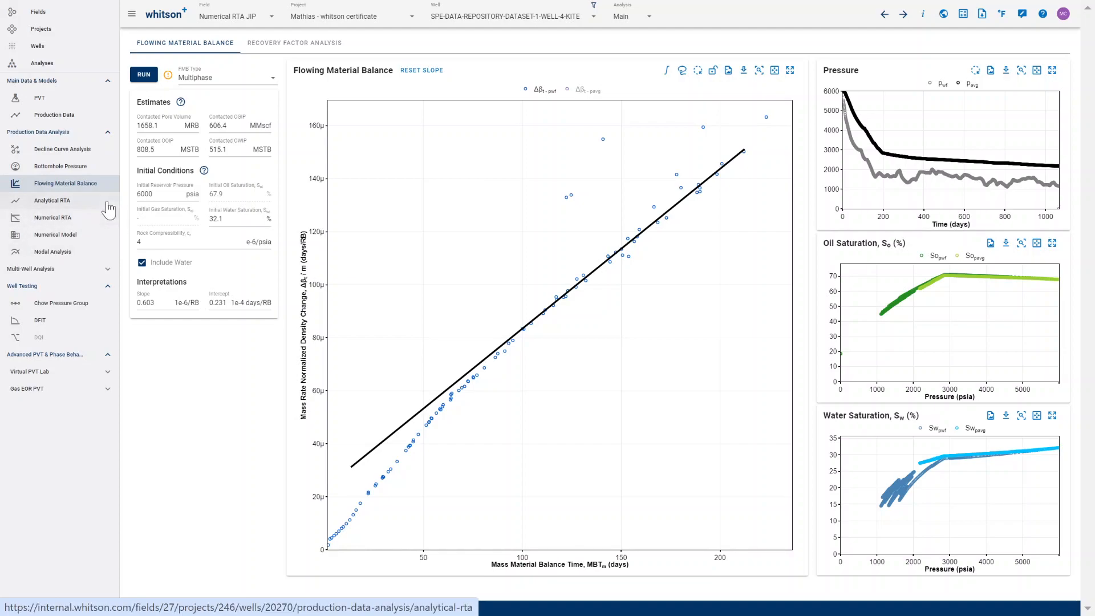
Open Analytical RTA and set the time function to Material Balance Time.
{"action": "left_click", "coordinate": [108, 205]}
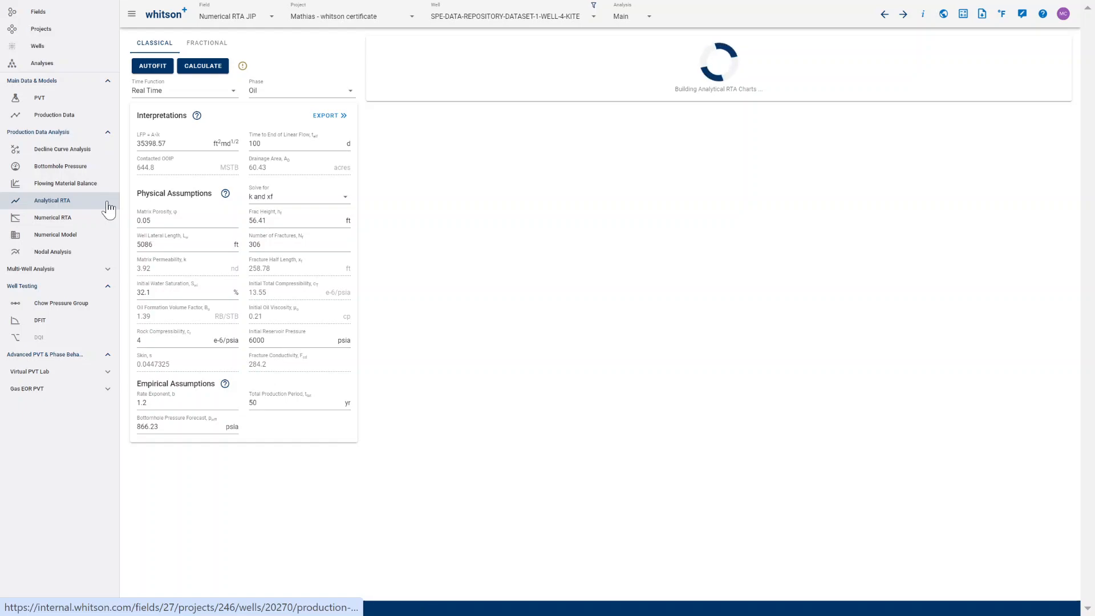
{"action": "left_click", "coordinate": [174, 93]}
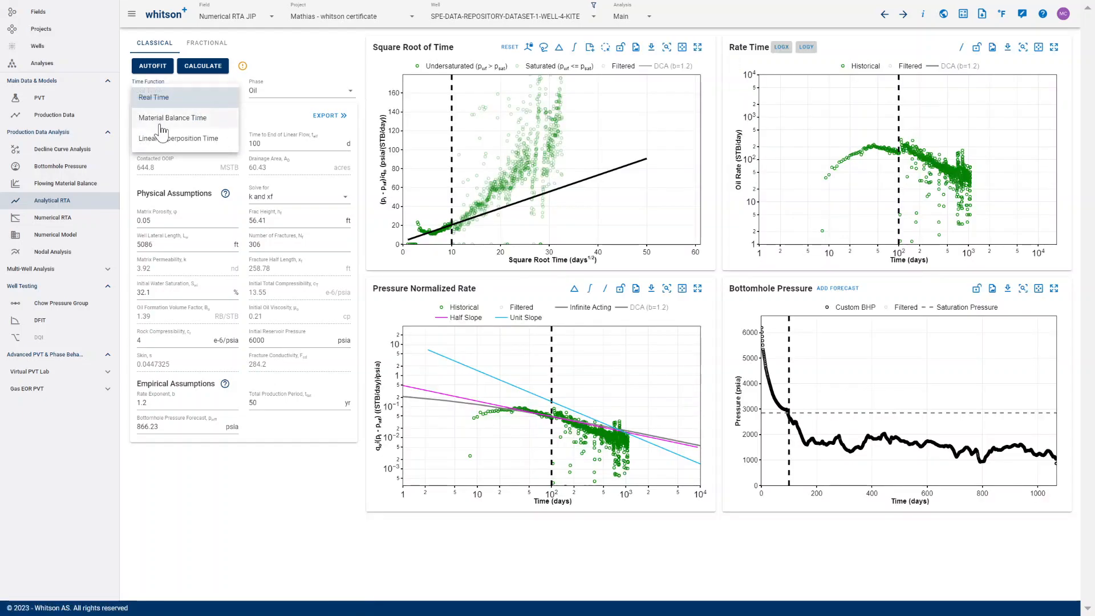
{"action": "key", "text": "Return"}
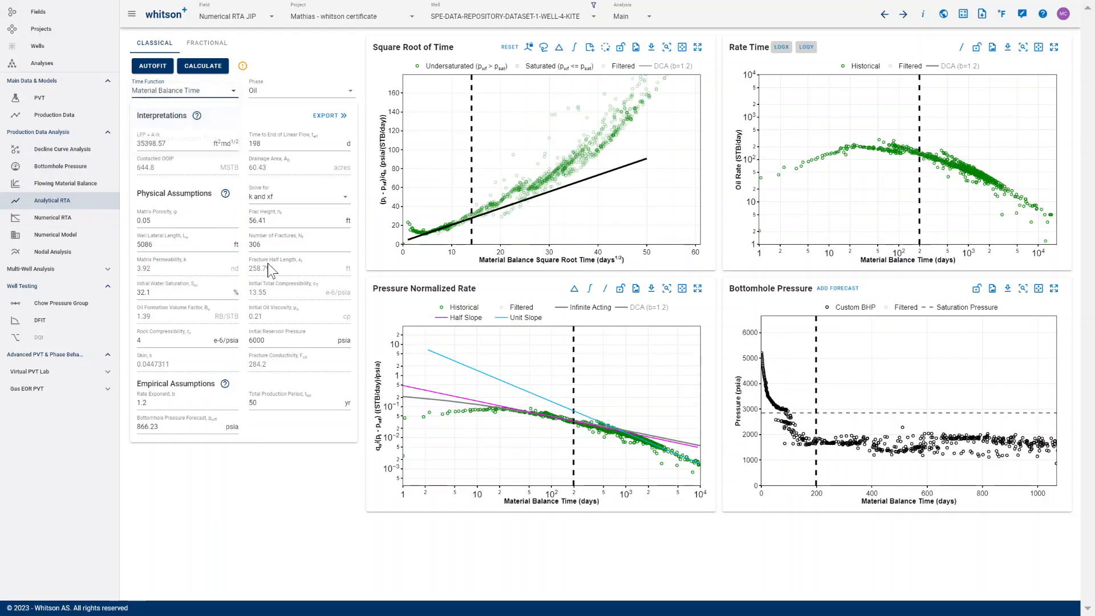
Try steepening the line in the enlarged Square Root of Time plot and moving the end of linear flow to about 217.5 days.
{"action": "left_click", "coordinate": [698, 48]}
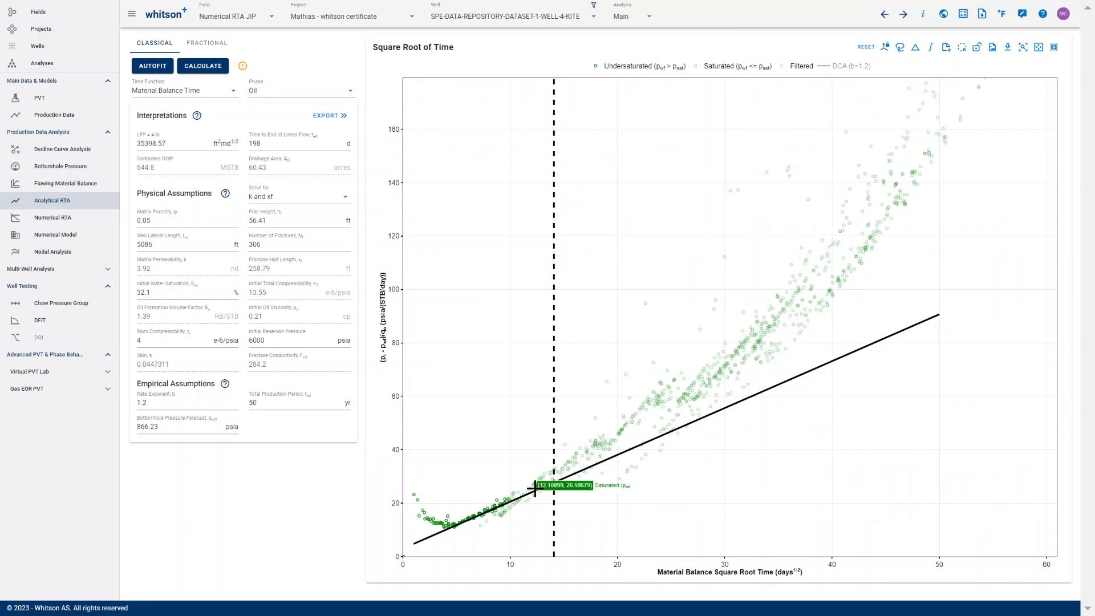
{"action": "mouse_move", "coordinate": [938, 313]}
{"action": "left_mouse_down"}
{"action": "mouse_move", "coordinate": [680, 223]}
{"action": "mouse_move", "coordinate": [831, 288]}
{"action": "mouse_move", "coordinate": [919, 309]}
{"action": "left_mouse_up"}
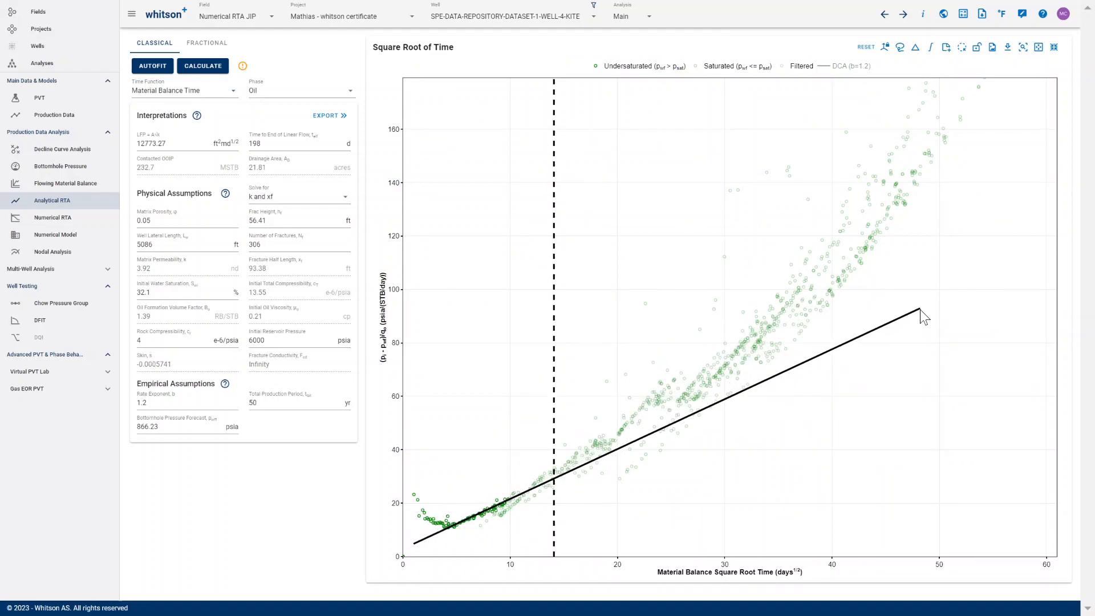
{"action": "mouse_move", "coordinate": [555, 379]}
{"action": "left_mouse_down"}
{"action": "mouse_move", "coordinate": [489, 381]}
{"action": "mouse_move", "coordinate": [619, 377]}
{"action": "mouse_move", "coordinate": [562, 381]}
{"action": "left_mouse_up"}
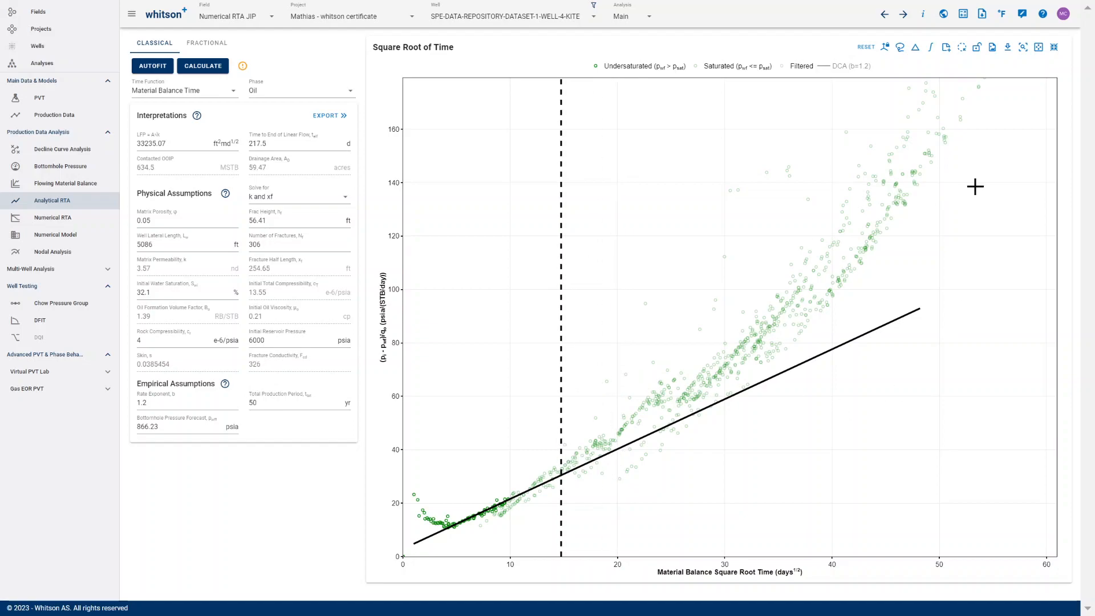
{"action": "left_click", "coordinate": [1053, 46]}
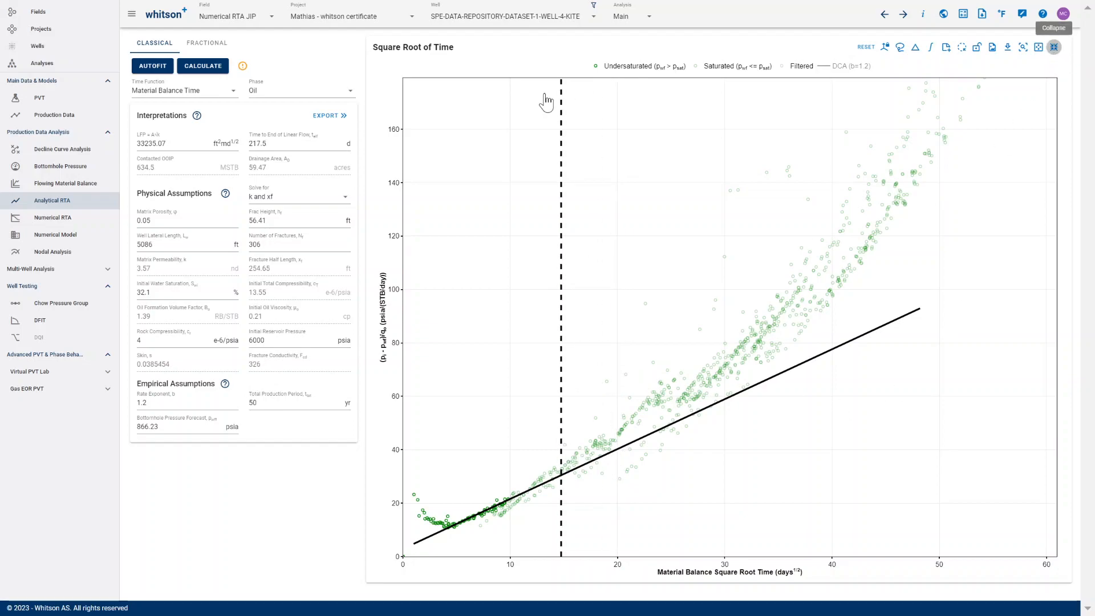
Autofit the classical RTA interpretation and enlarge the Pressure Normalized Rate plot.
{"action": "left_click", "coordinate": [162, 67]}
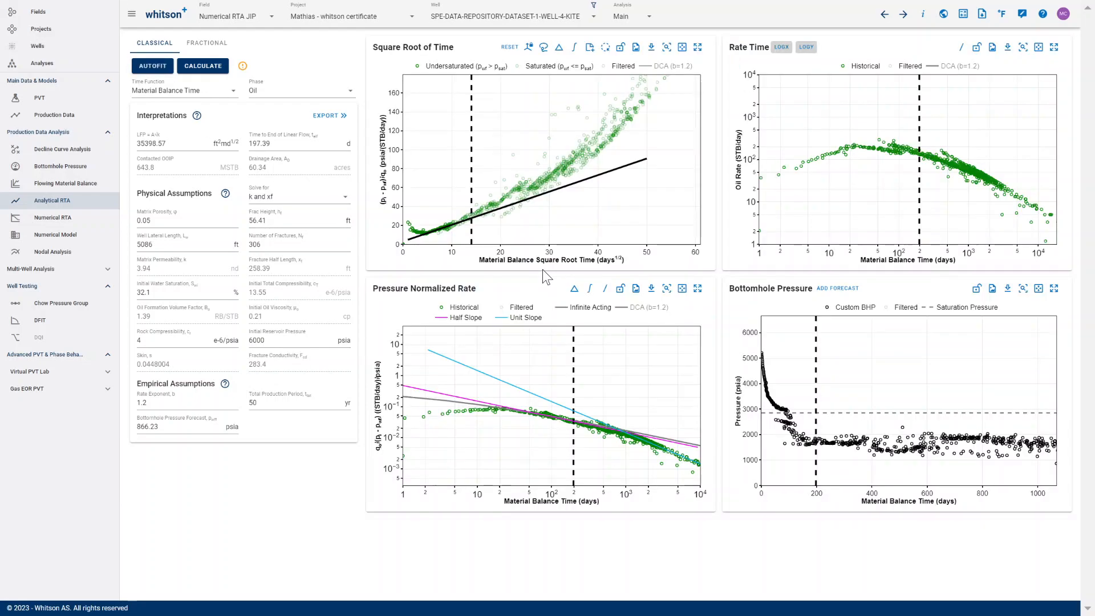
{"action": "left_click", "coordinate": [698, 288]}
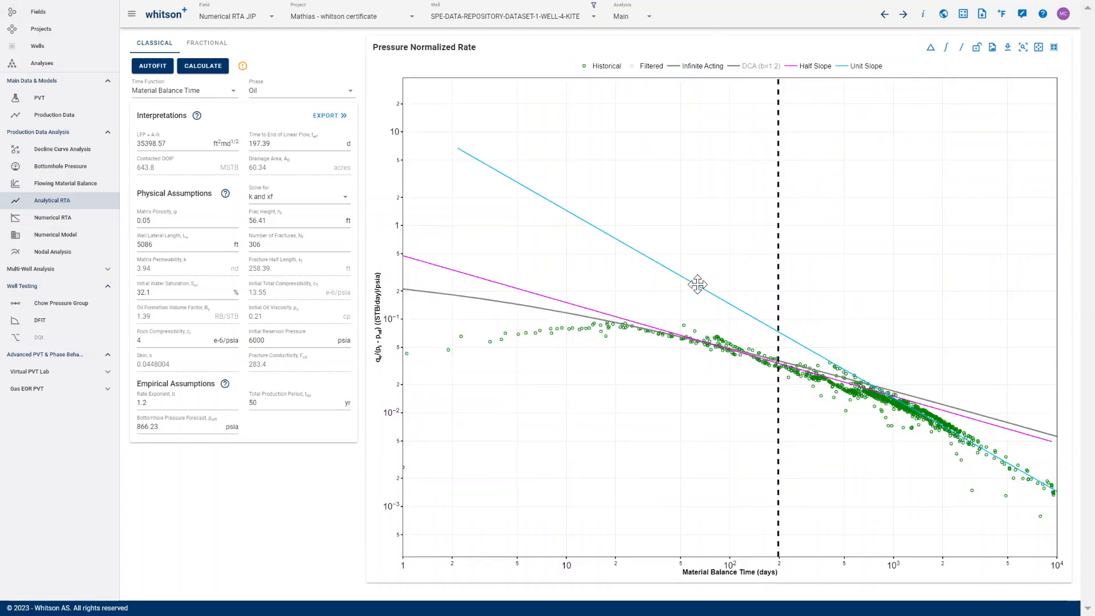
Add a quarter slope line to the Pressure Normalized Rate plot and lower it onto the early-time data.
{"action": "left_click", "coordinate": [961, 48]}
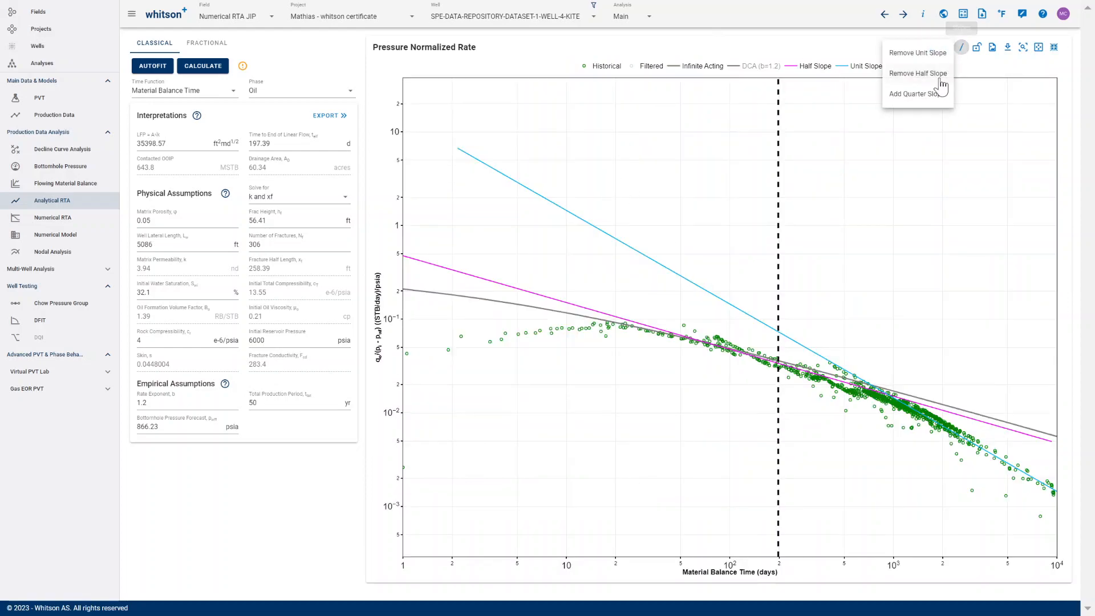
{"action": "left_click", "coordinate": [928, 95]}
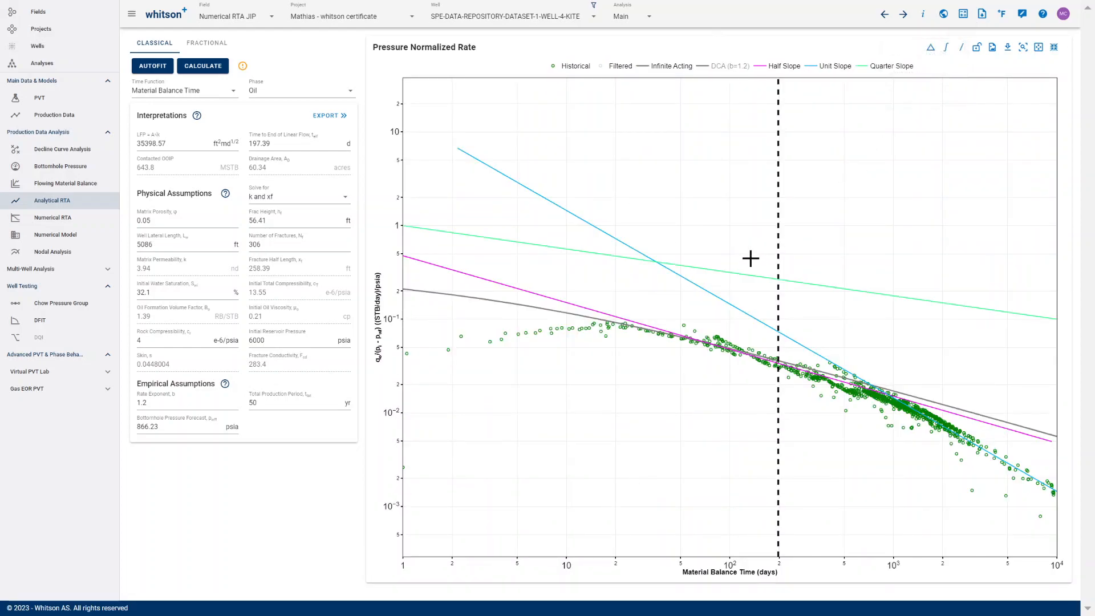
{"action": "left_click_drag", "start_coordinate": [743, 271], "coordinate": [731, 348]}
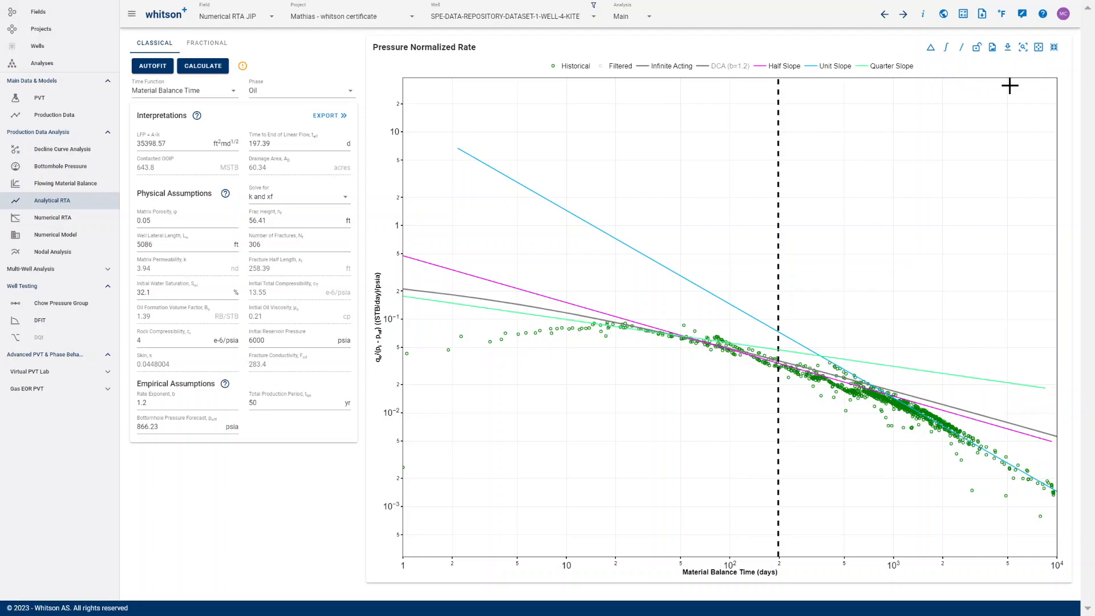
Preview the integral and derivative views of the Pressure Normalized Rate plot, then restore the four-plot layout.
{"action": "left_click", "coordinate": [947, 57]}
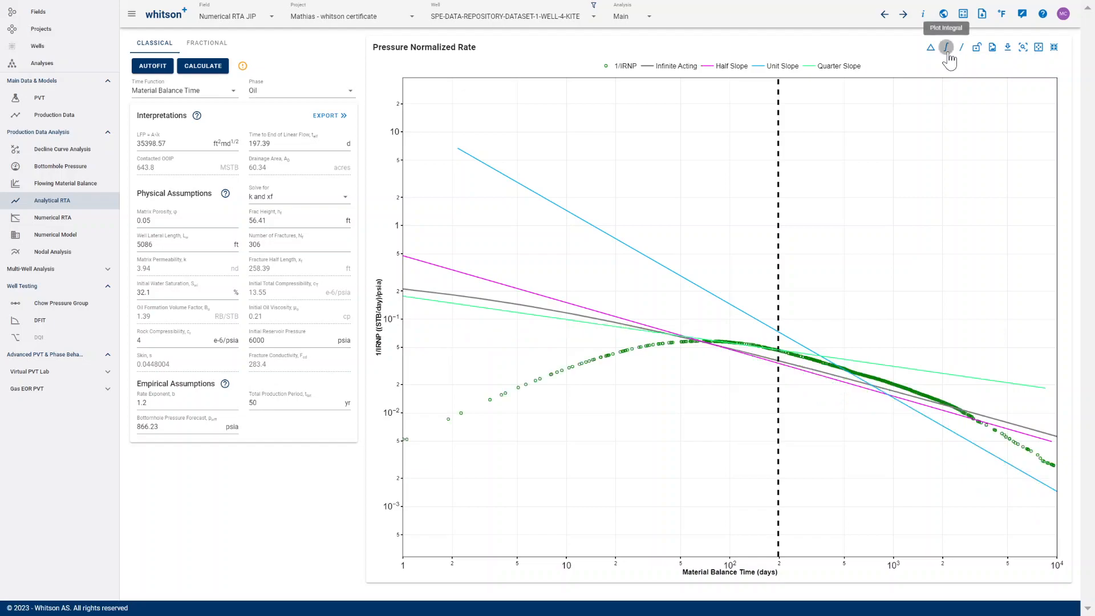
{"action": "left_click", "coordinate": [948, 56]}
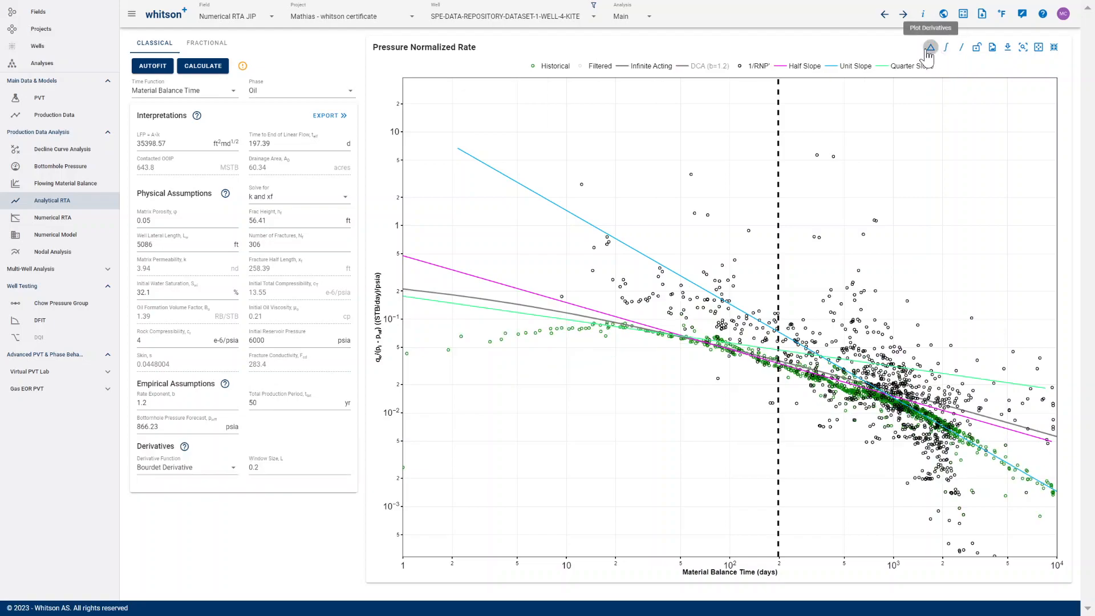
{"action": "left_click", "coordinate": [928, 51]}
{"action": "left_click", "coordinate": [928, 51]}
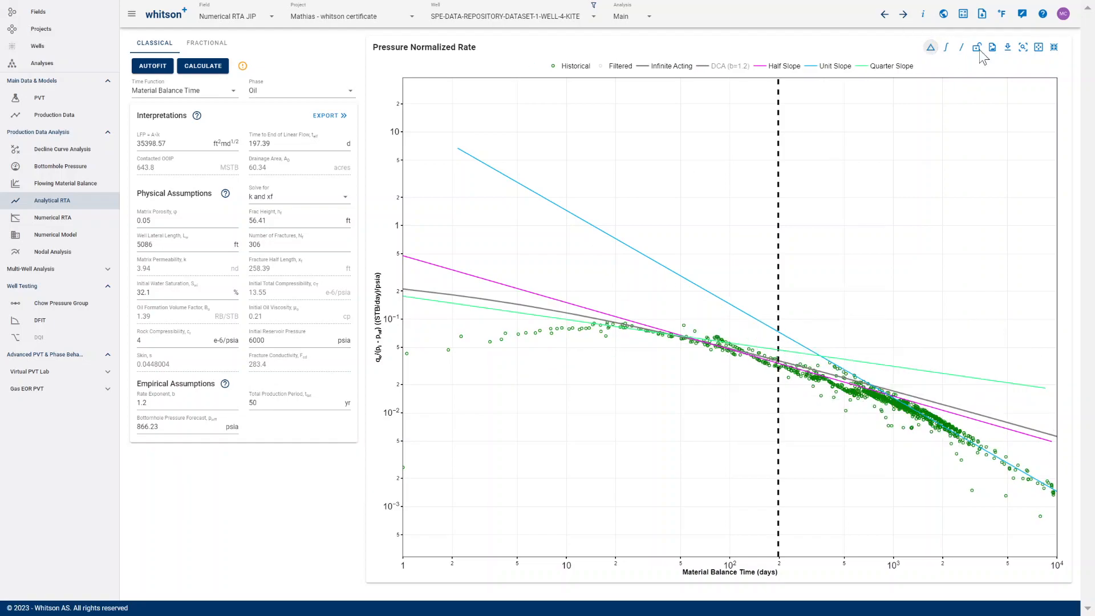
{"action": "left_click", "coordinate": [1052, 48]}
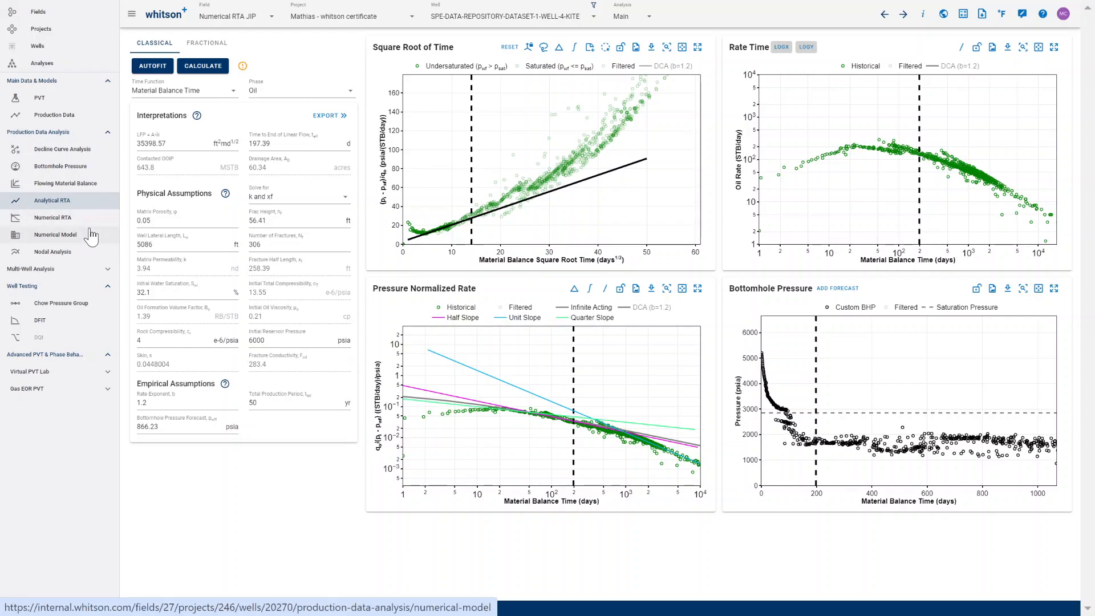
Open Numerical RTA for the same well.
{"action": "scroll", "coordinate": [89, 230], "scroll_direction": "up", "scroll_amount": 5}
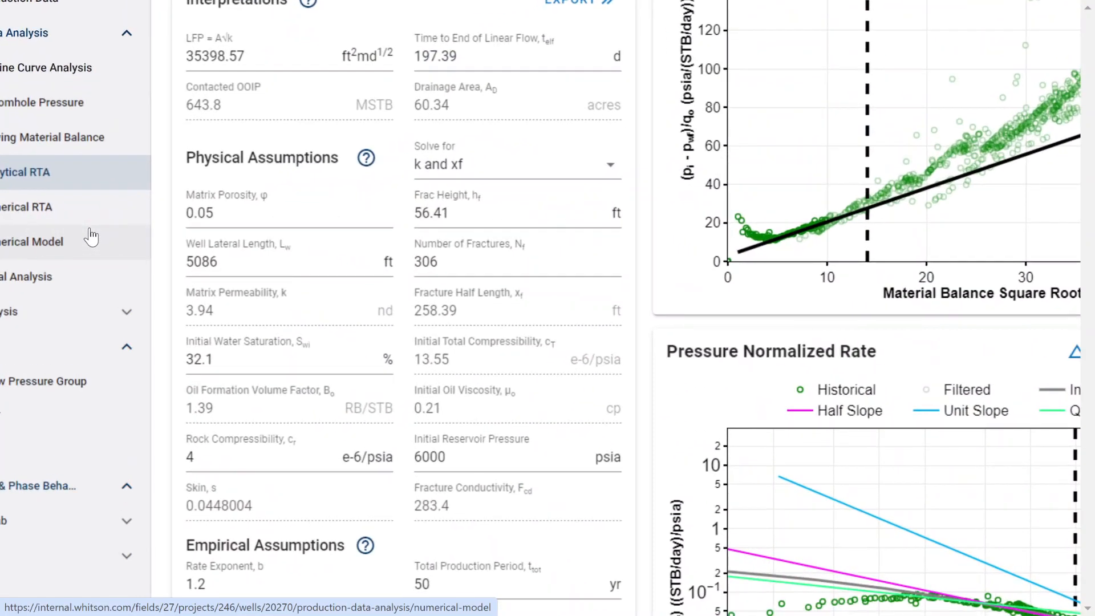
{"action": "scroll", "coordinate": [89, 230], "scroll_direction": "left", "scroll_amount": 2}
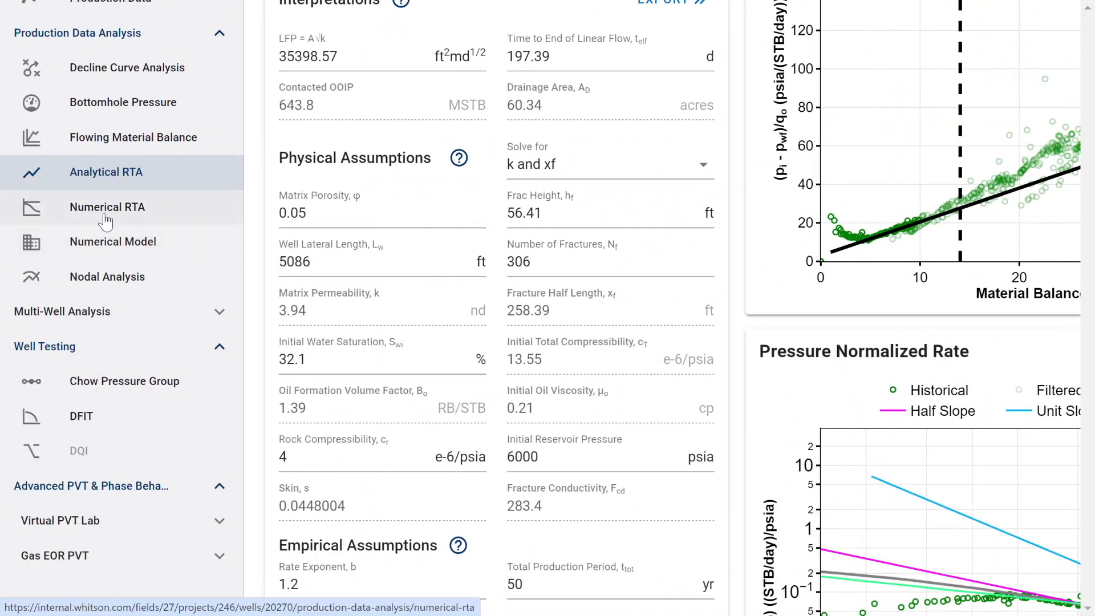
{"action": "scroll", "coordinate": [105, 223], "scroll_direction": "down", "scroll_amount": 5}
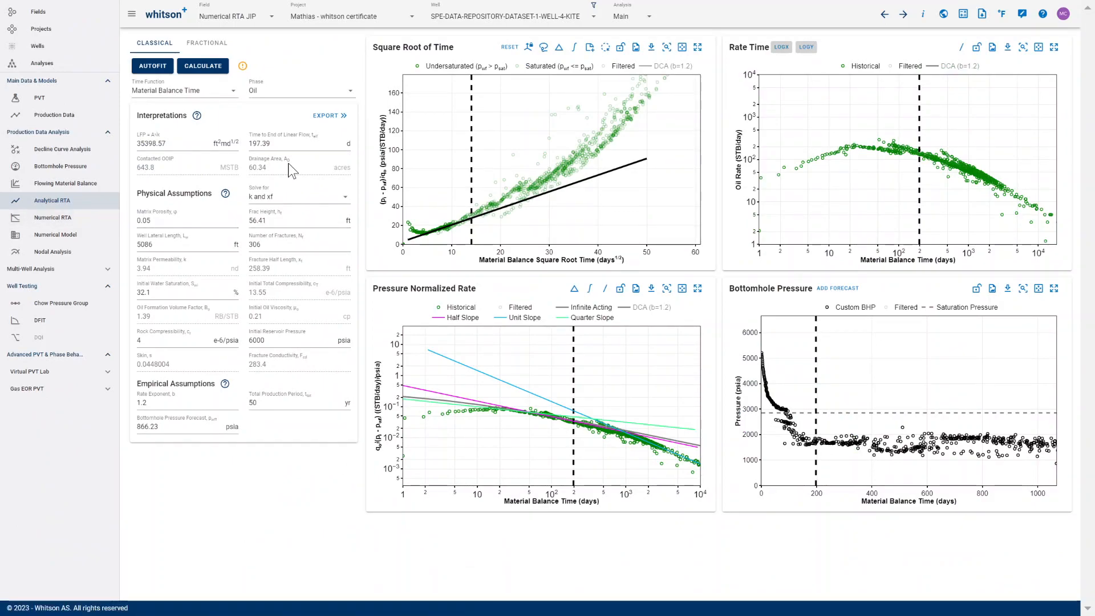
{"action": "left_click", "coordinate": [67, 223]}
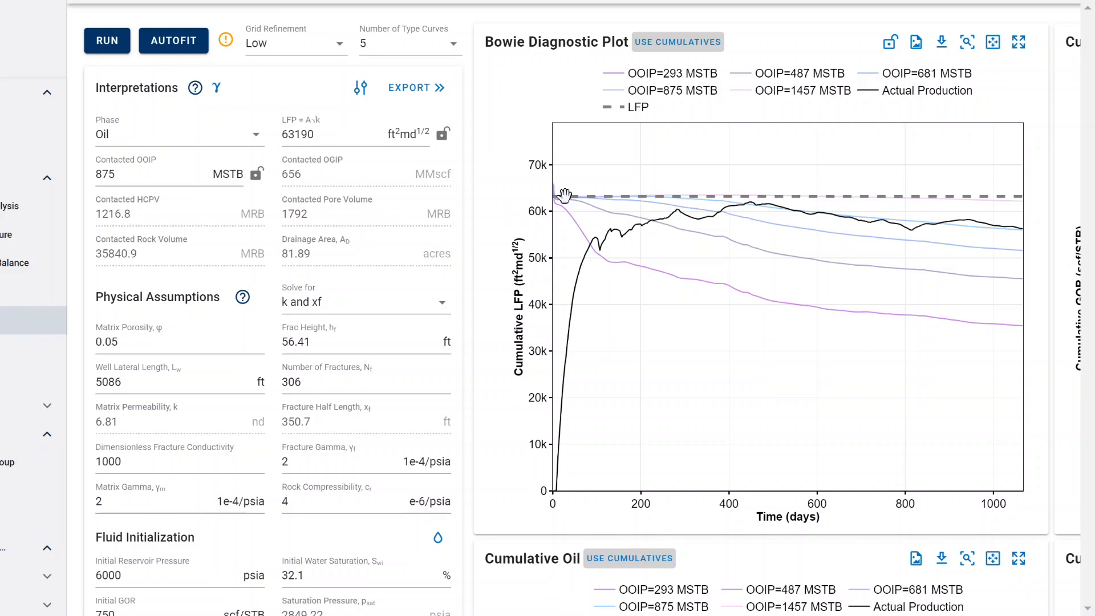
Try lowering the LFP line in the Bowie Diagnostic Plot to about 20417 and compare the cumulative oil curves.
{"action": "left_click_drag", "start_coordinate": [597, 197], "coordinate": [600, 354]}
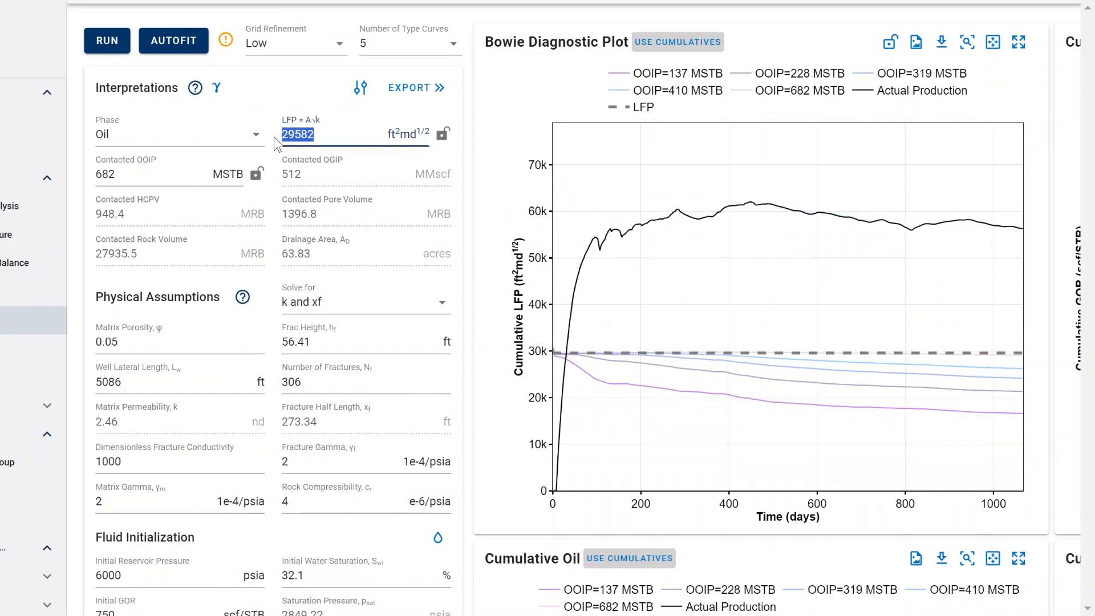
{"action": "left_click_drag", "start_coordinate": [606, 347], "coordinate": [605, 395]}
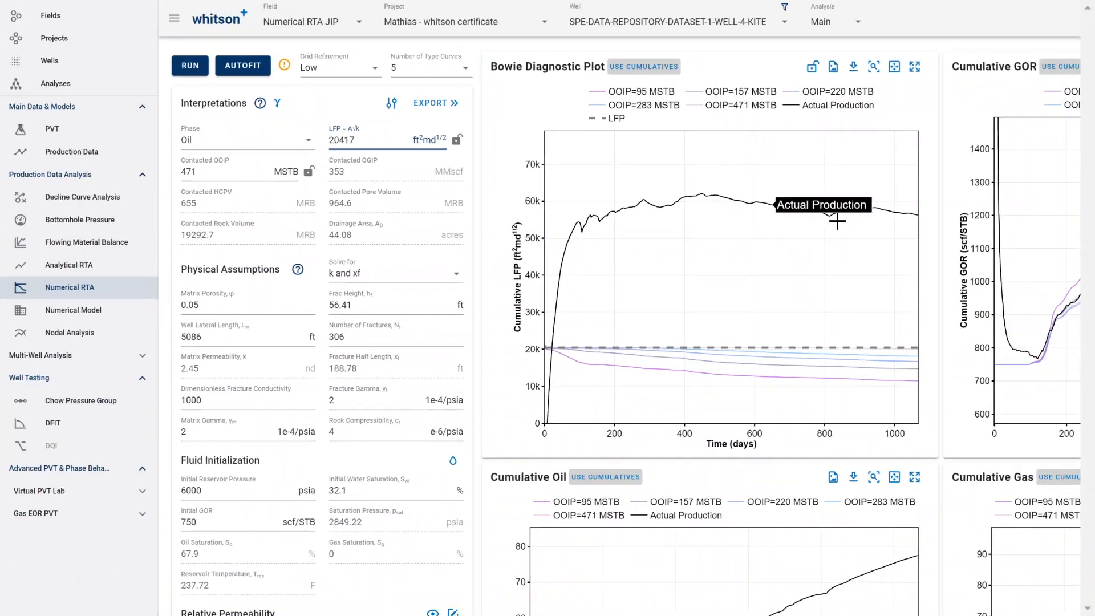
{"action": "scroll", "coordinate": [915, 225], "scroll_direction": "down", "scroll_amount": 6}
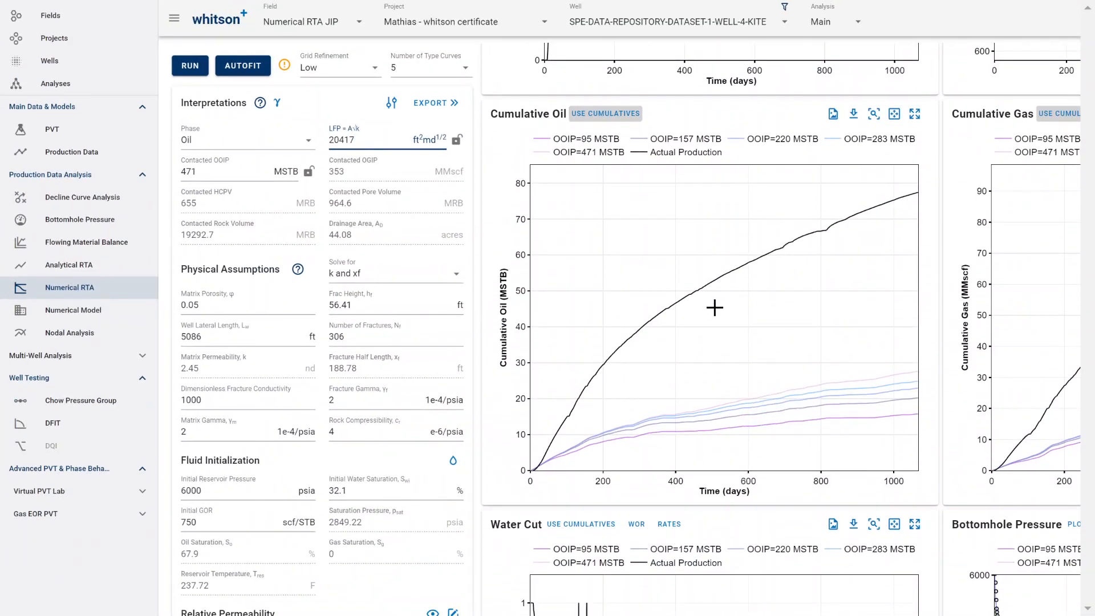
{"action": "scroll", "coordinate": [891, 311], "scroll_direction": "up", "scroll_amount": 5}
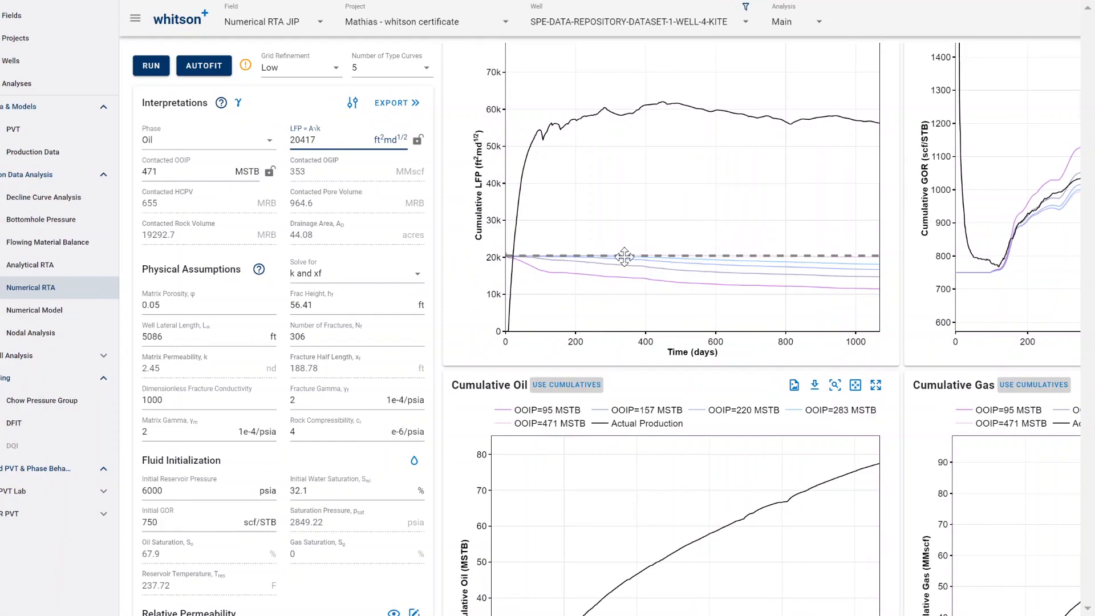
Raise the LFP line to about 62120 and show only the 860 MSTB type curve against actual production across the plots.
{"action": "left_click_drag", "start_coordinate": [623, 256], "coordinate": [626, 106]}
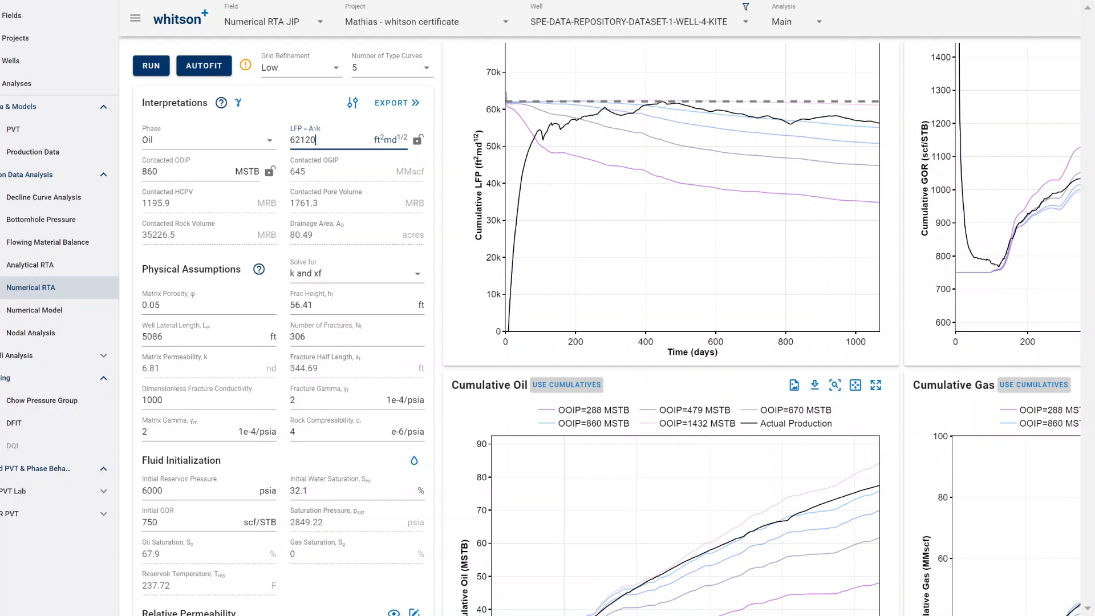
{"action": "double_click", "coordinate": [315, 140]}
{"action": "key", "text": "Tab"}
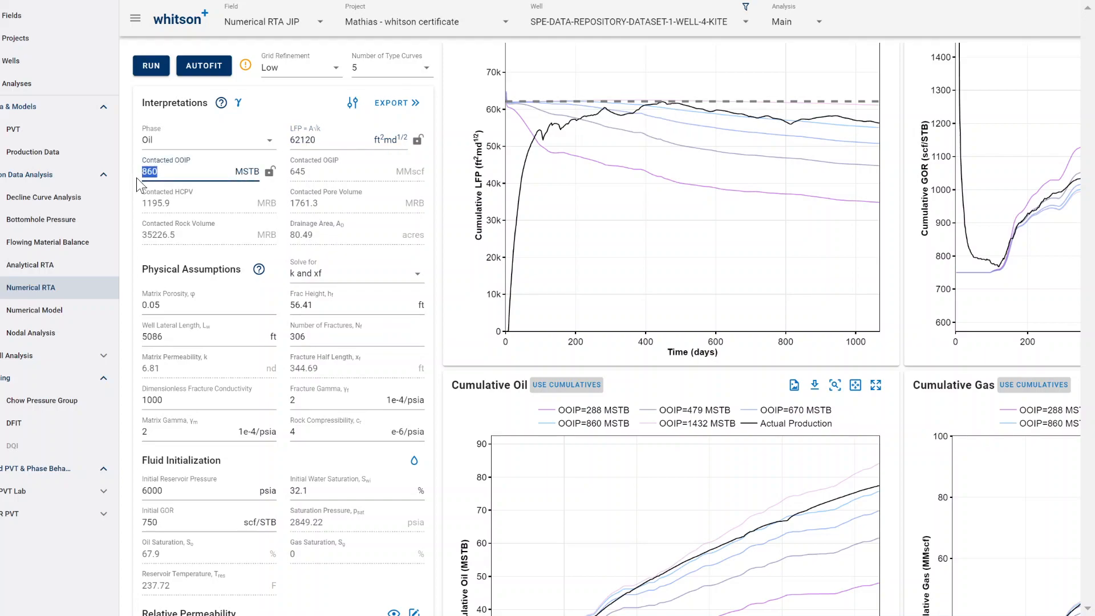
{"action": "left_click", "coordinate": [820, 126]}
{"action": "scroll", "coordinate": [848, 407], "scroll_direction": "down", "scroll_amount": 3}
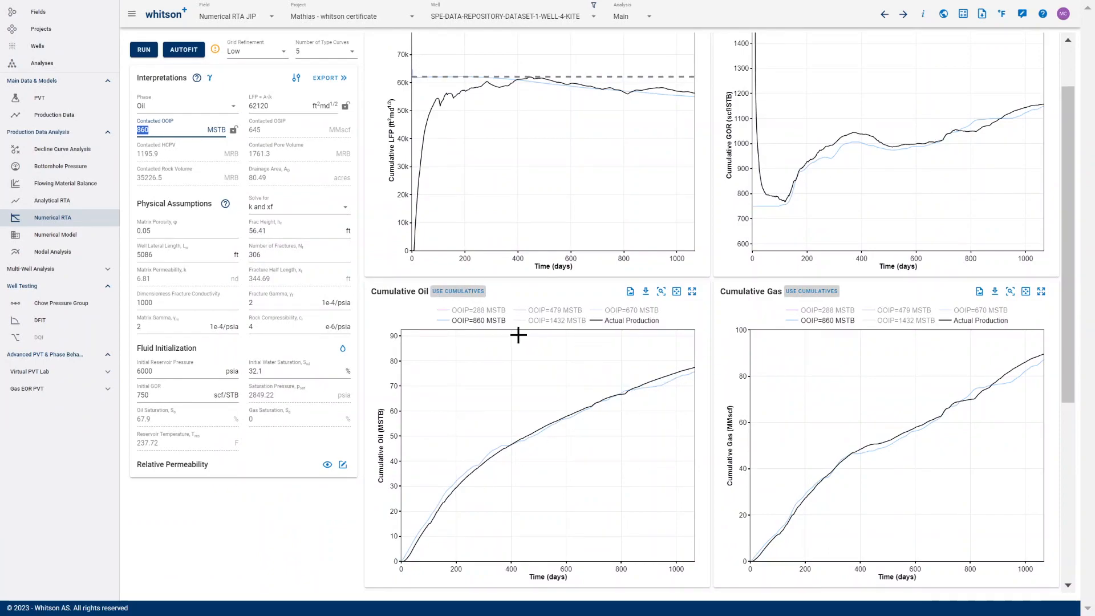
{"action": "scroll", "coordinate": [516, 332], "scroll_direction": "down", "scroll_amount": 5}
{"action": "scroll", "coordinate": [864, 266], "scroll_direction": "up", "scroll_amount": 3}
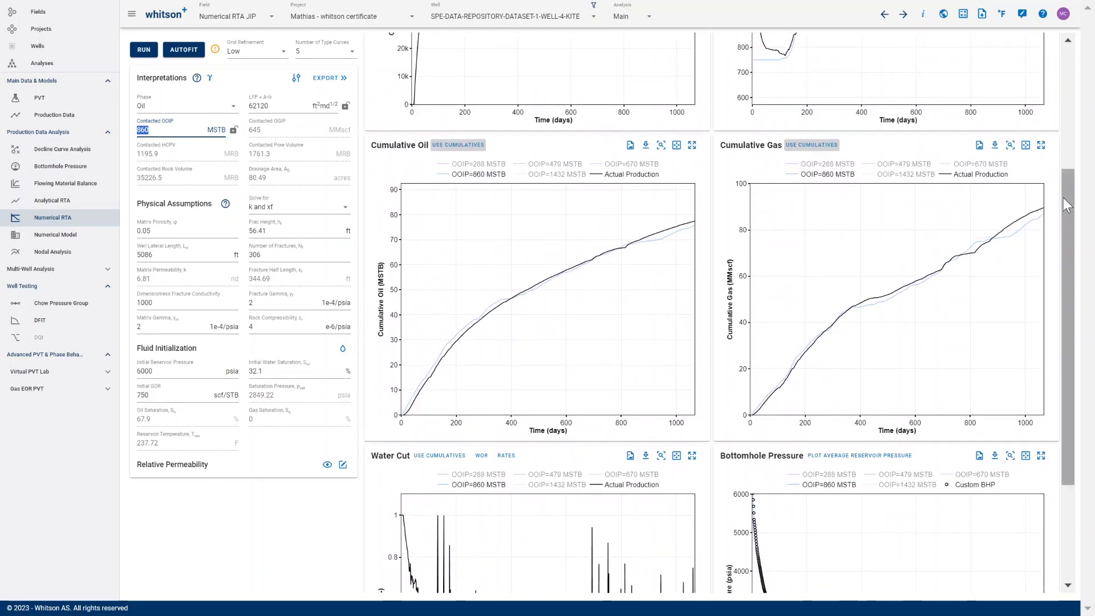
{"action": "scroll", "coordinate": [566, 177], "scroll_direction": "up", "scroll_amount": 4}
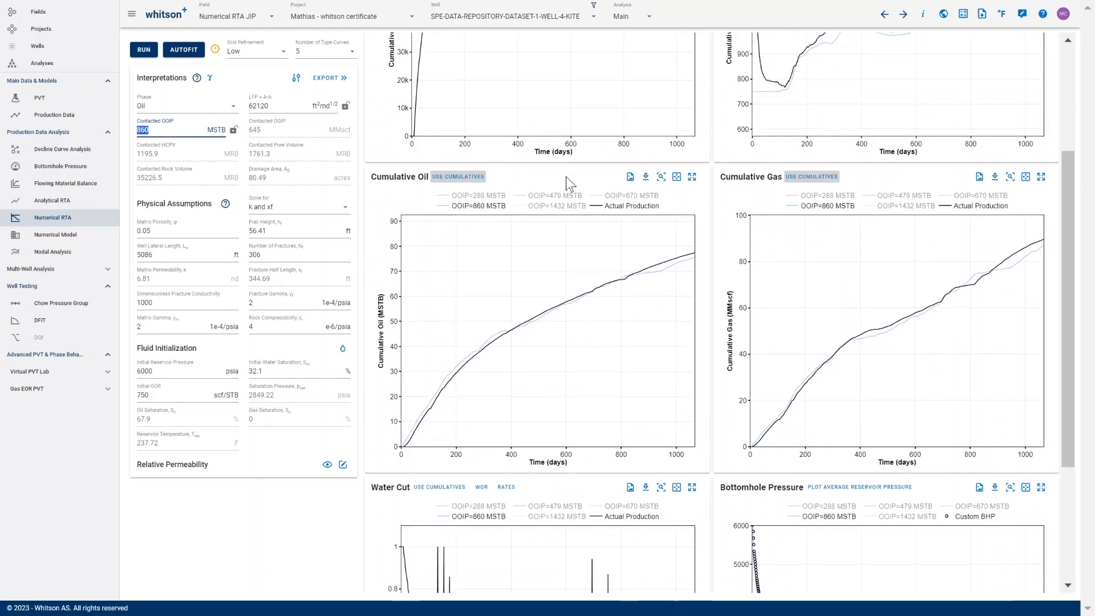
Export the Numerical RTA interpretation to the Numerical Model, overwriting the well's existing reservoir properties.
{"action": "left_click", "coordinate": [379, 89]}
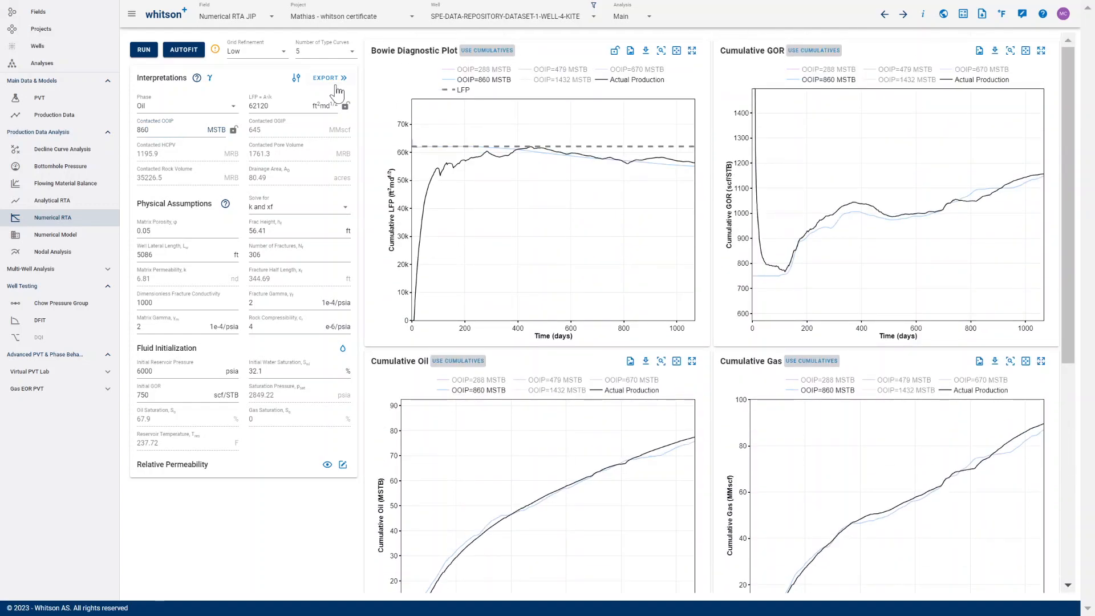
{"action": "left_click", "coordinate": [336, 85]}
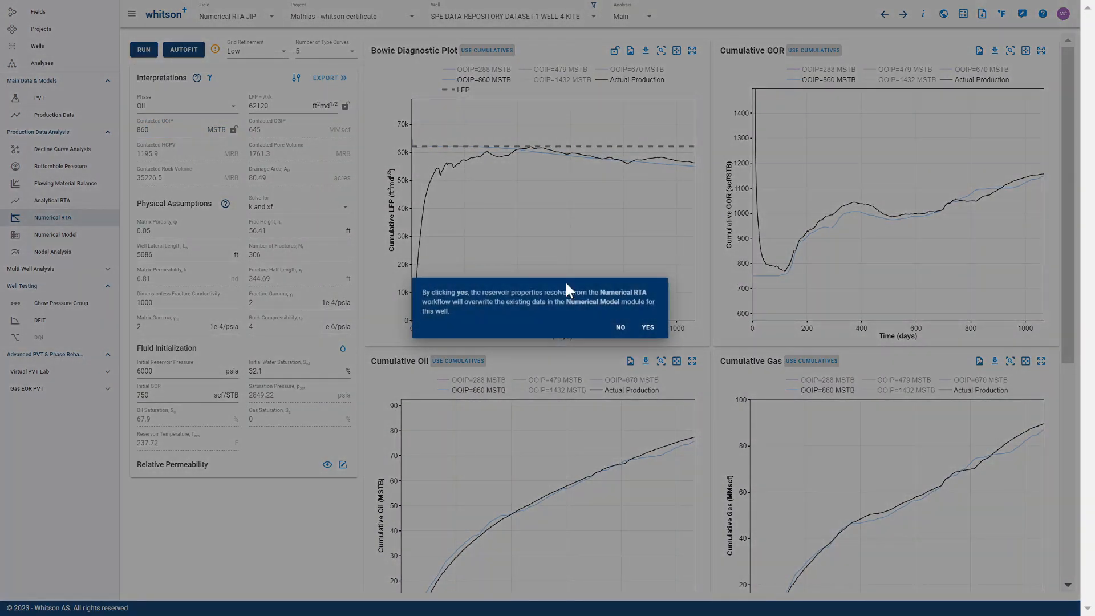
{"action": "left_click", "coordinate": [650, 328]}
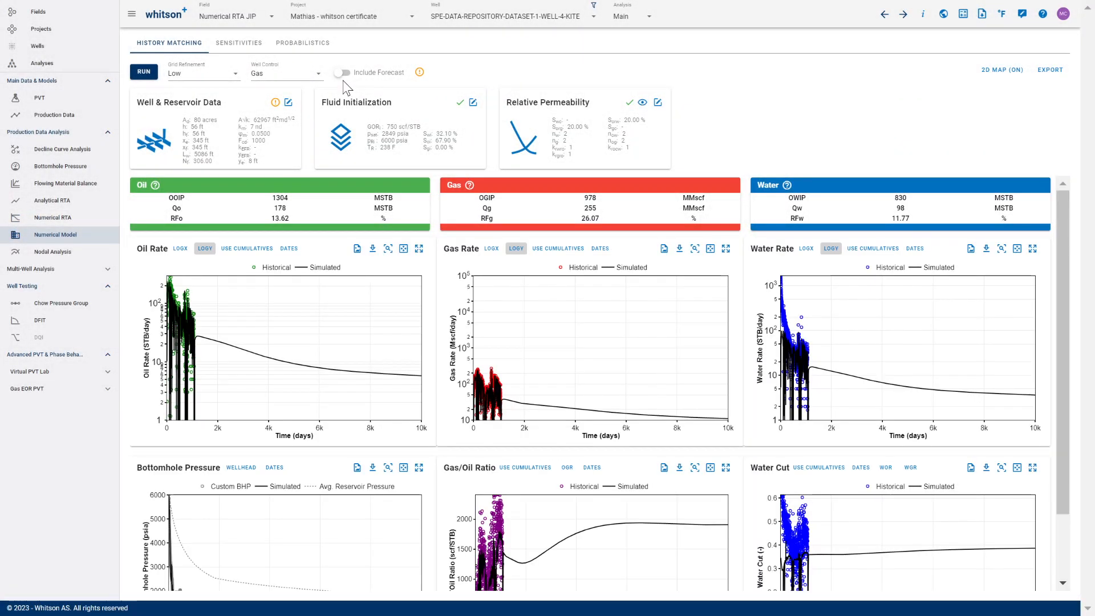
Include the forecast in the numerical model and hide it in the history-matching plots.
{"action": "left_click", "coordinate": [342, 73]}
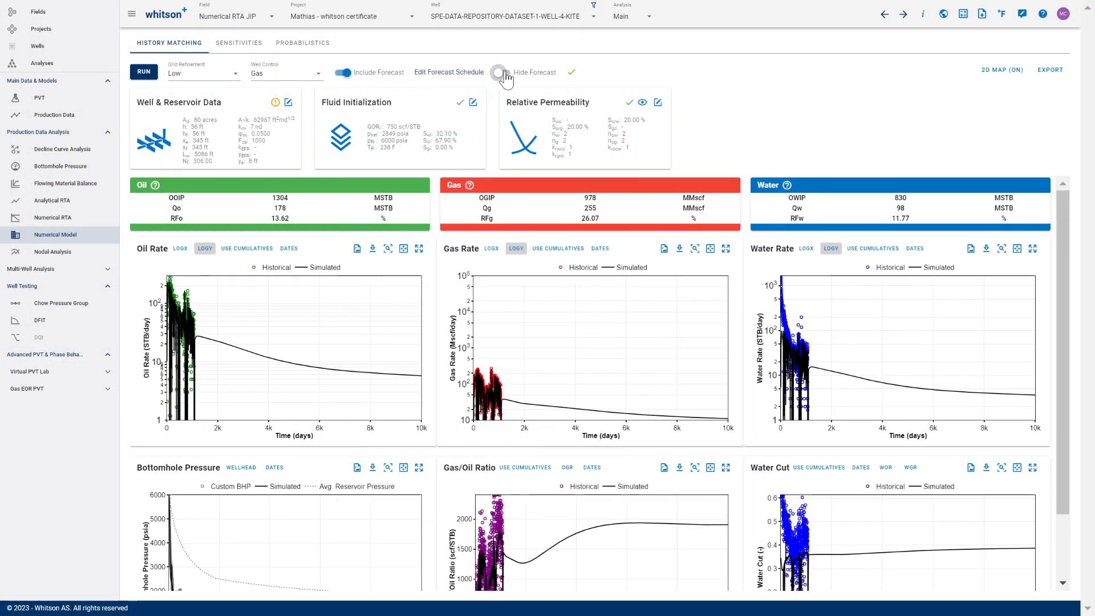
{"action": "scroll", "coordinate": [332, 331], "scroll_direction": "down", "scroll_amount": 2}
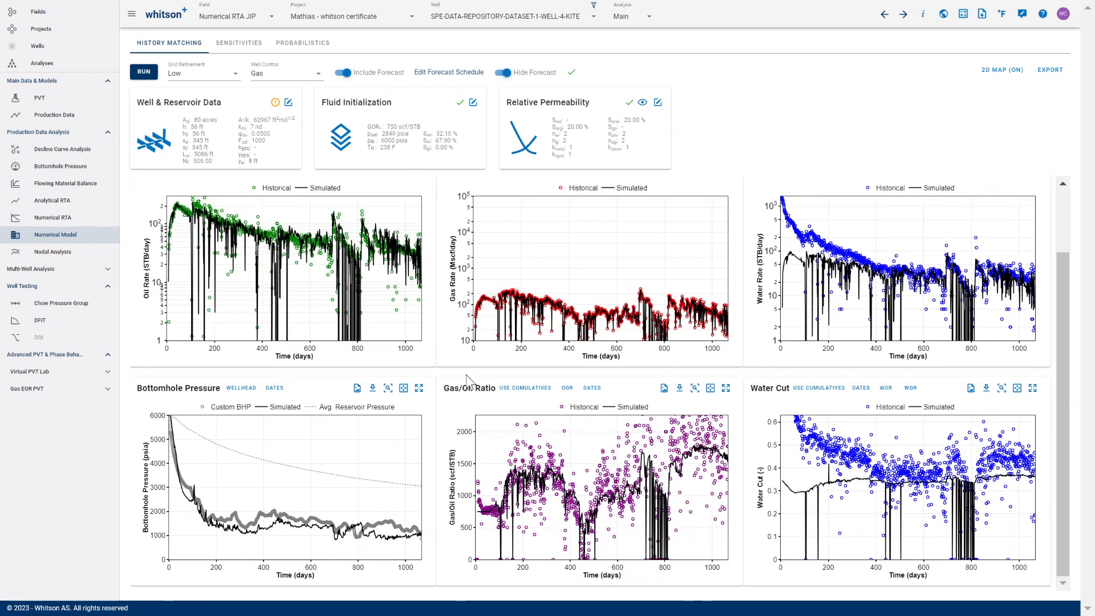
Compare simulated and historical production as rates and as cumulatives, including the gas/oil ratio, bottomhole pressure and water cut.
{"action": "left_click", "coordinate": [520, 394]}
{"action": "left_click", "coordinate": [519, 392]}
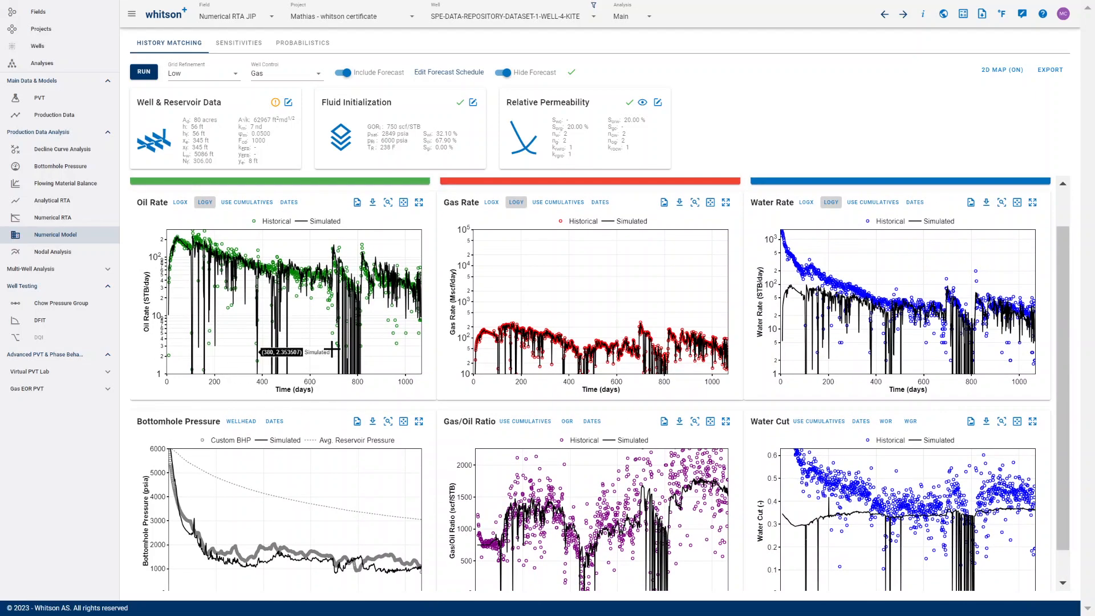
{"action": "scroll", "coordinate": [279, 351], "scroll_direction": "up", "scroll_amount": 1}
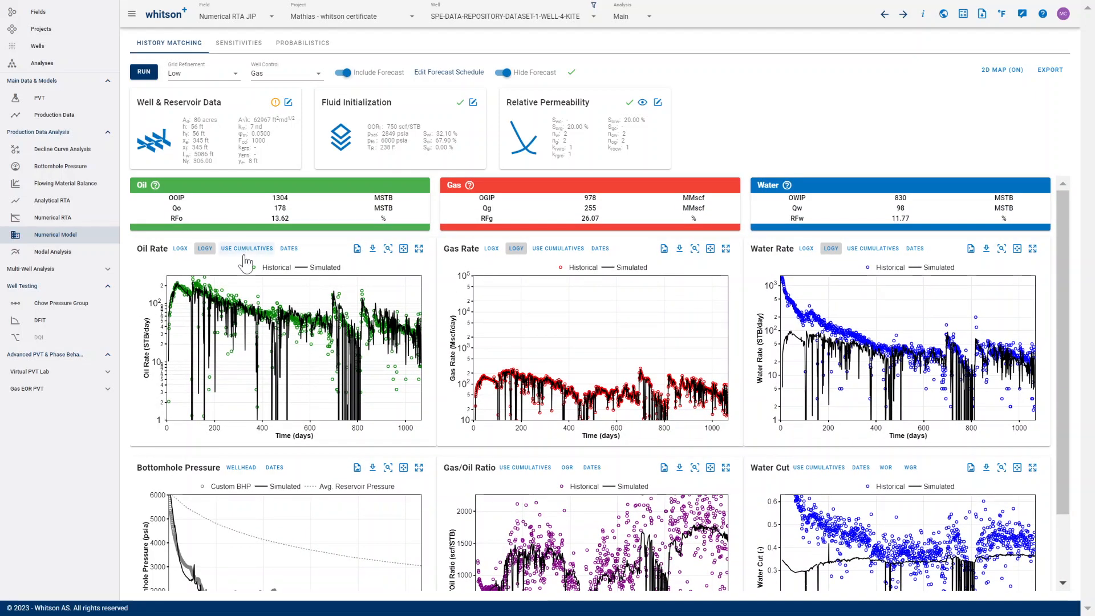
{"action": "left_click", "coordinate": [263, 249]}
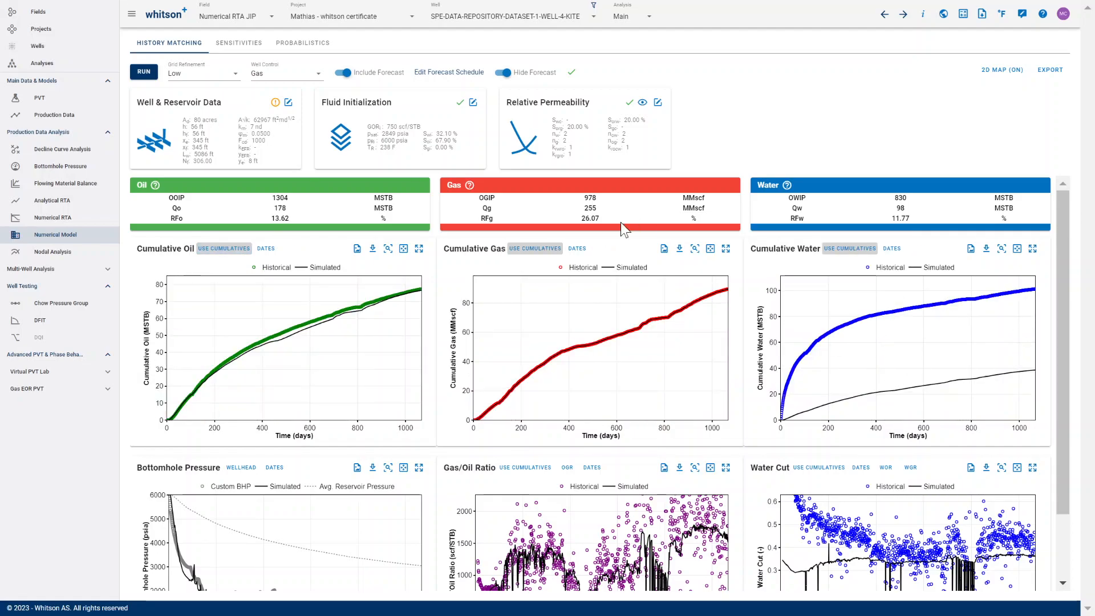
{"action": "left_click", "coordinate": [536, 251]}
{"action": "scroll", "coordinate": [811, 562], "scroll_direction": "down", "scroll_amount": 2}
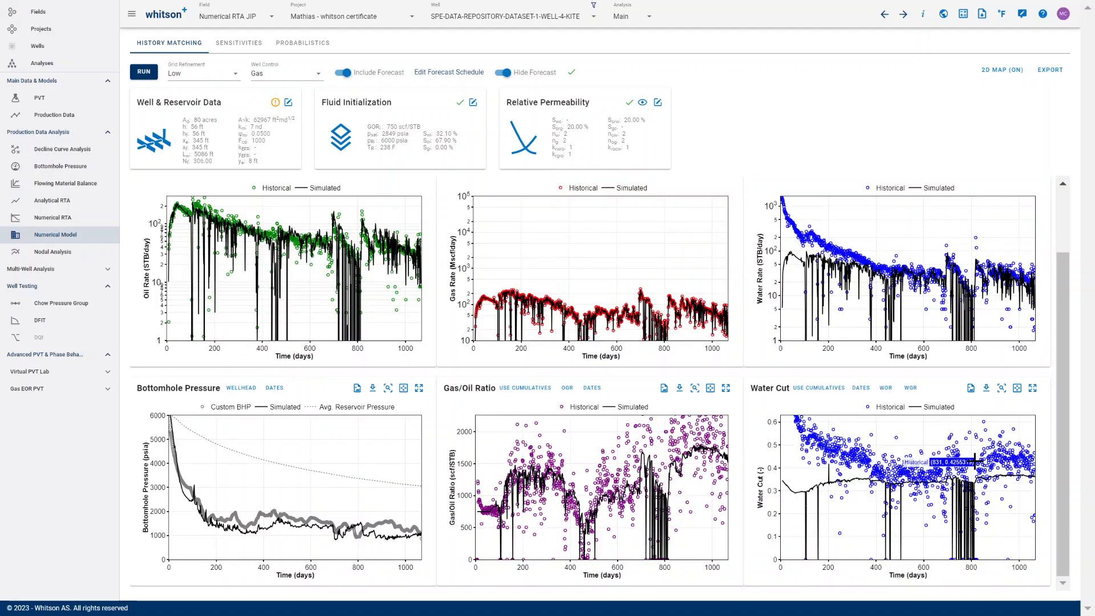
{"action": "scroll", "coordinate": [735, 304], "scroll_direction": "up", "scroll_amount": 2}
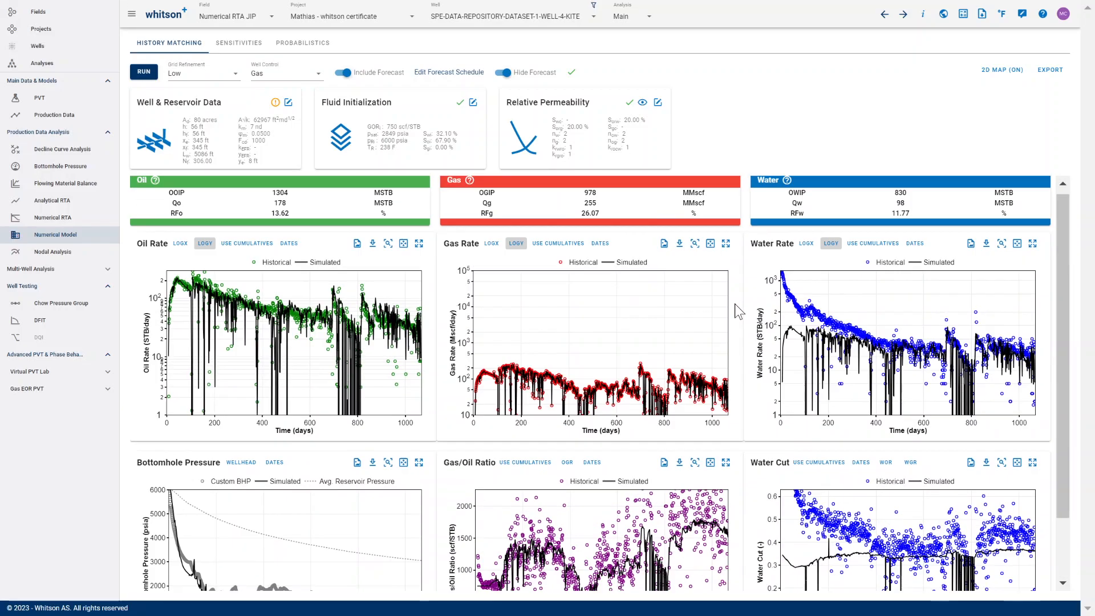
Review the Forecast Schedule's pressure profile and options, then close it without changes.
{"action": "left_click", "coordinate": [427, 73]}
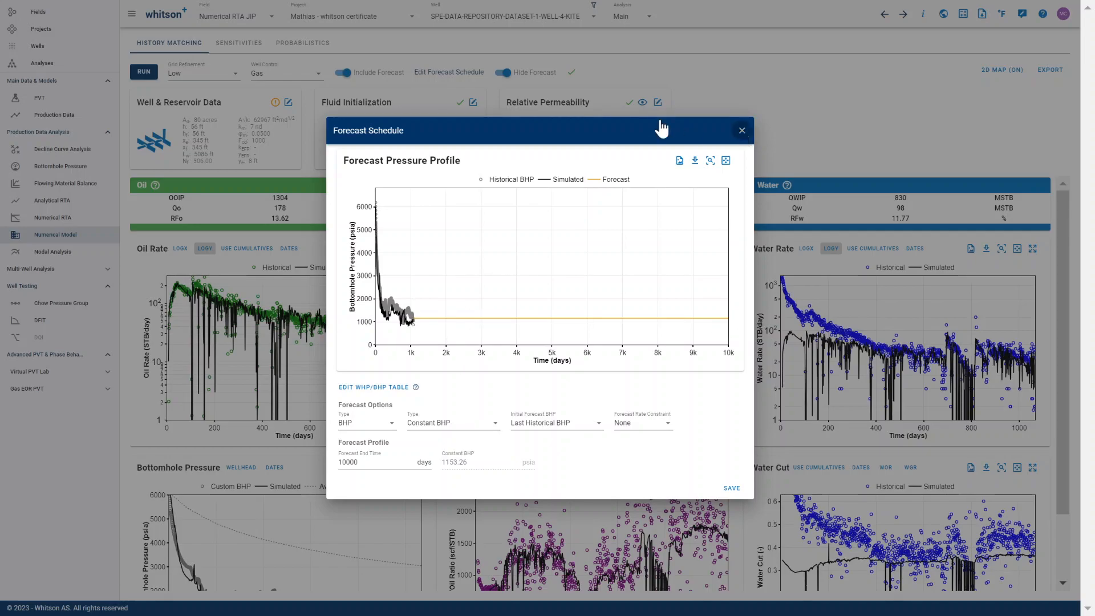
{"action": "left_click", "coordinate": [741, 132]}
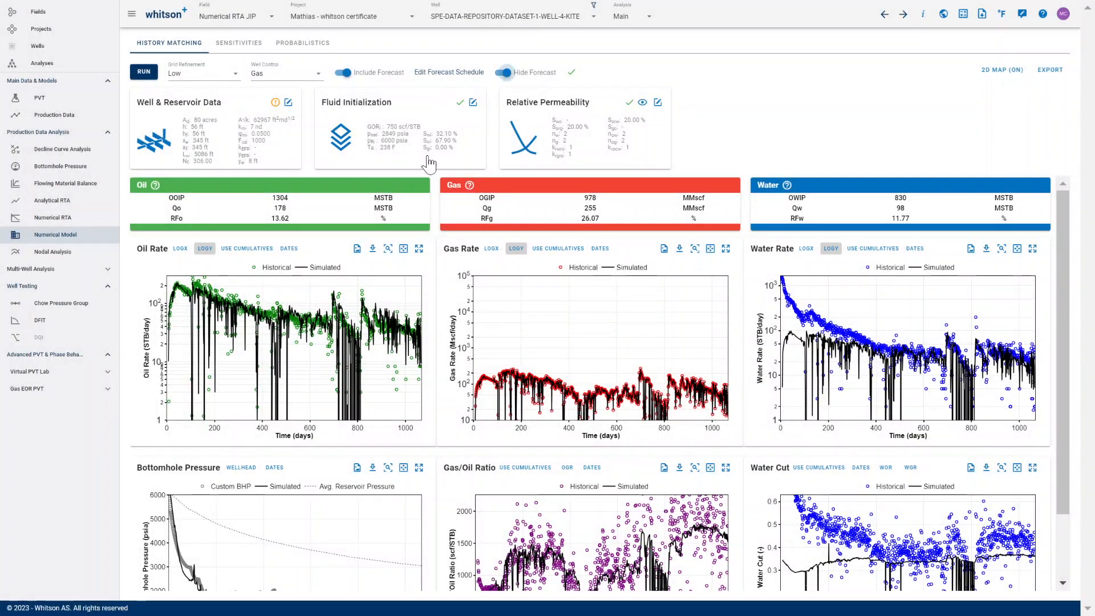
Show the forecast in the plots, switch the rate plots to cumulatives and highlight the oil Qo value.
{"action": "left_click", "coordinate": [246, 249]}
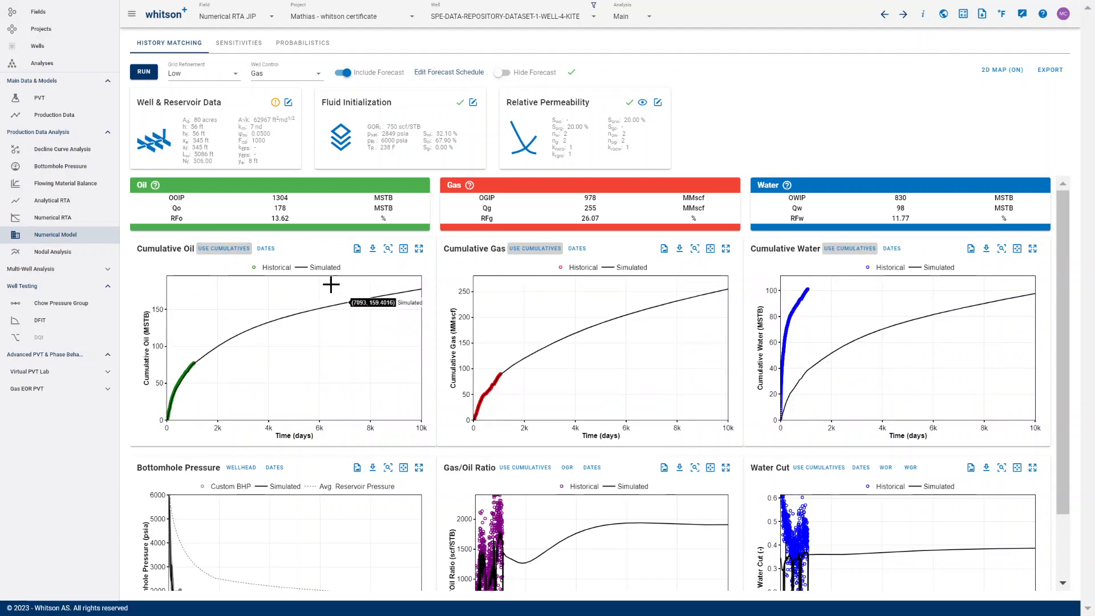
{"action": "double_click", "coordinate": [280, 208]}
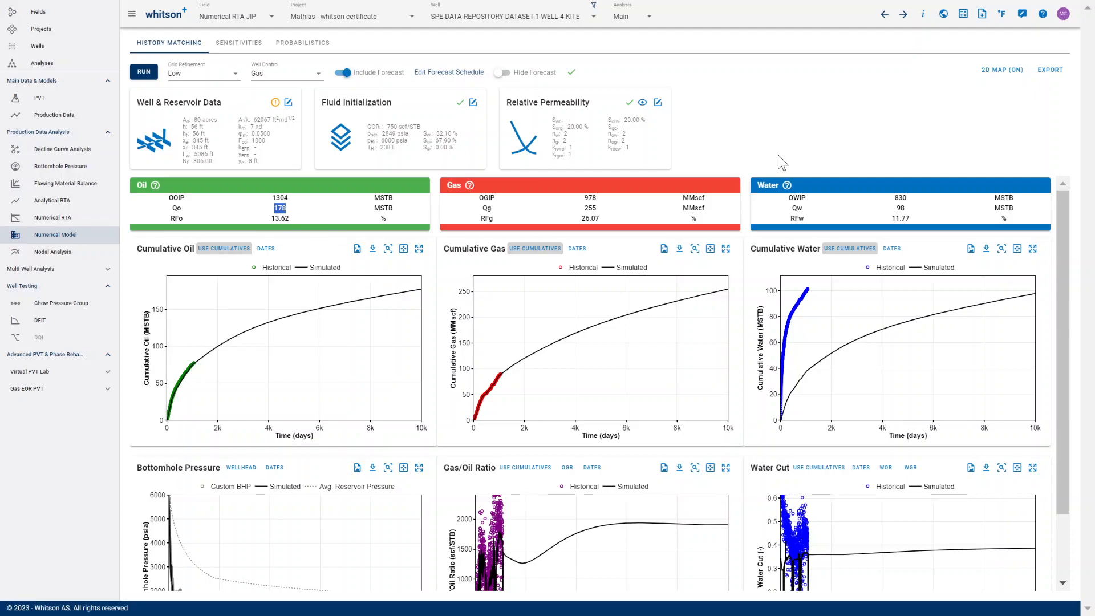
{"action": "mouse_move", "coordinate": [922, 21]}
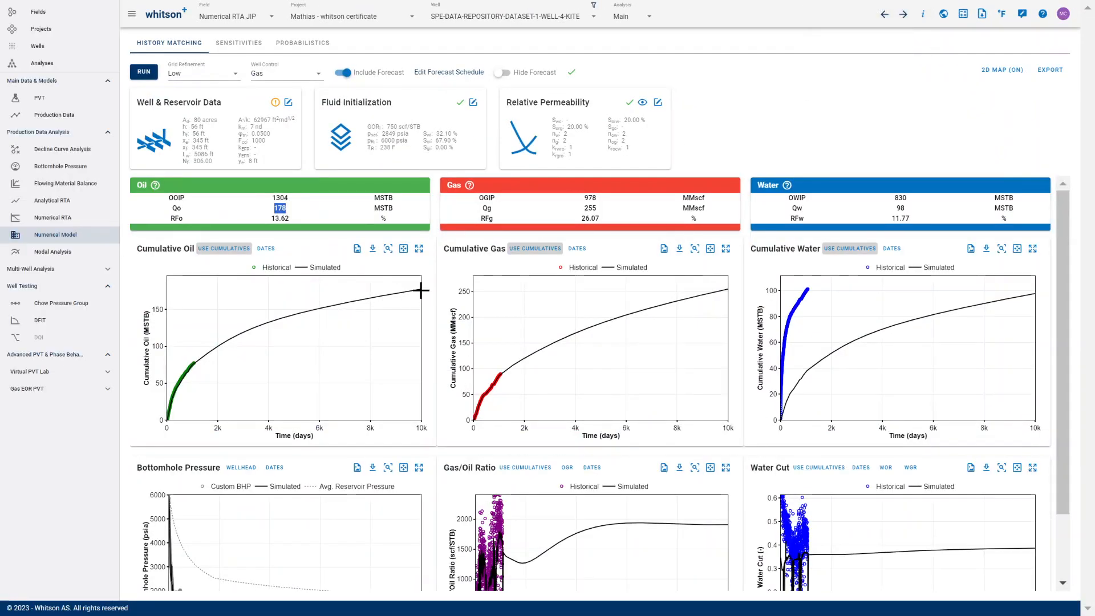
Inspect the forecast in the cumulative production, bottomhole pressure, gas/oil ratio and water cut plots.
{"action": "mouse_move", "coordinate": [422, 287]}
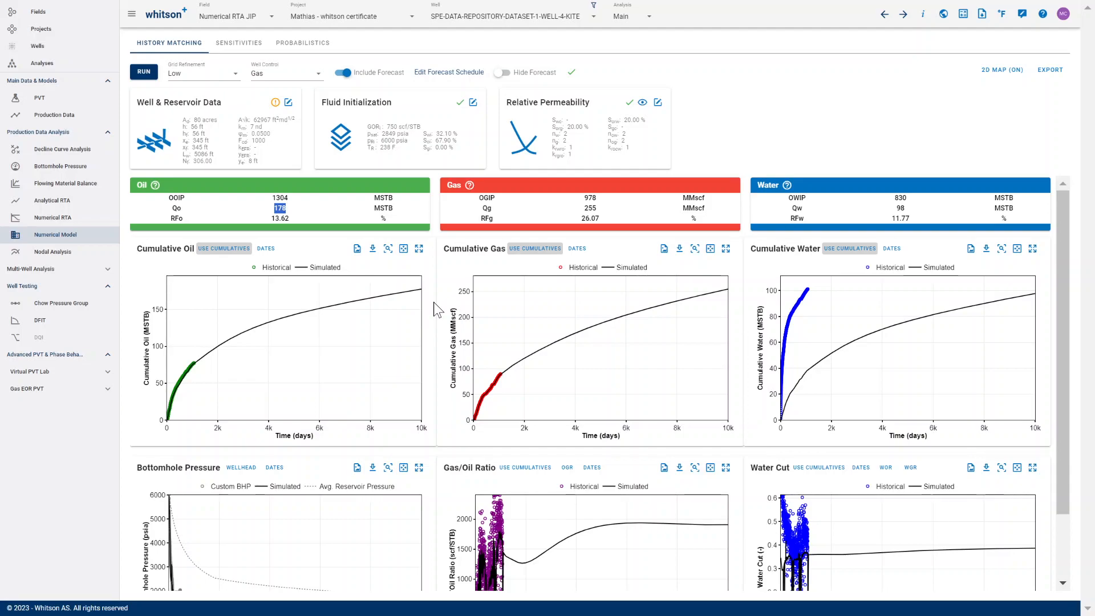
{"action": "scroll", "coordinate": [425, 406], "scroll_direction": "down", "scroll_amount": 1}
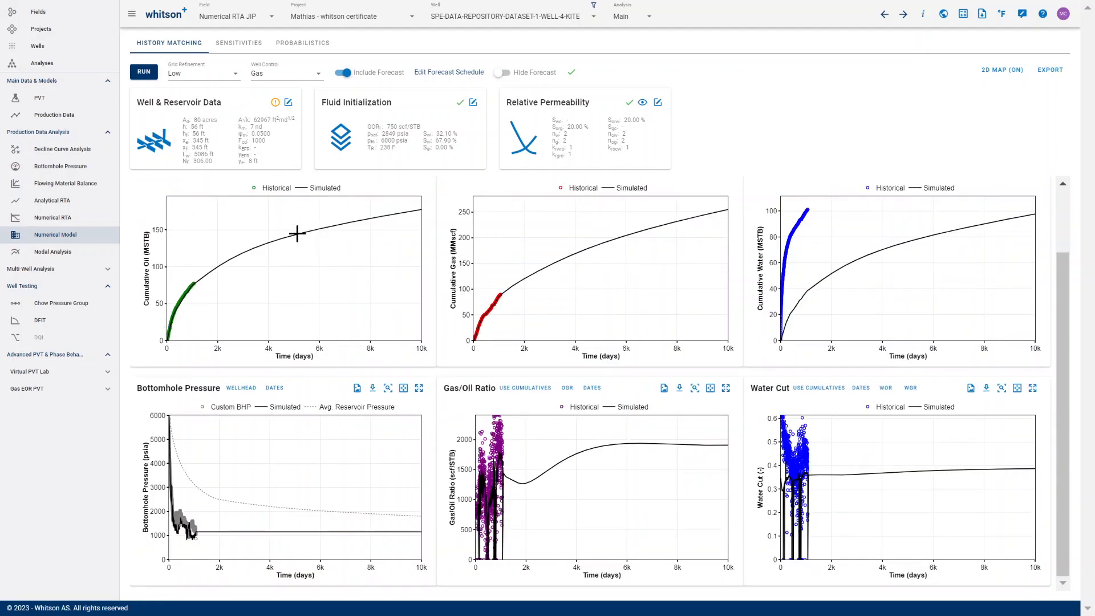
{"action": "scroll", "coordinate": [434, 363], "scroll_direction": "up", "scroll_amount": 1}
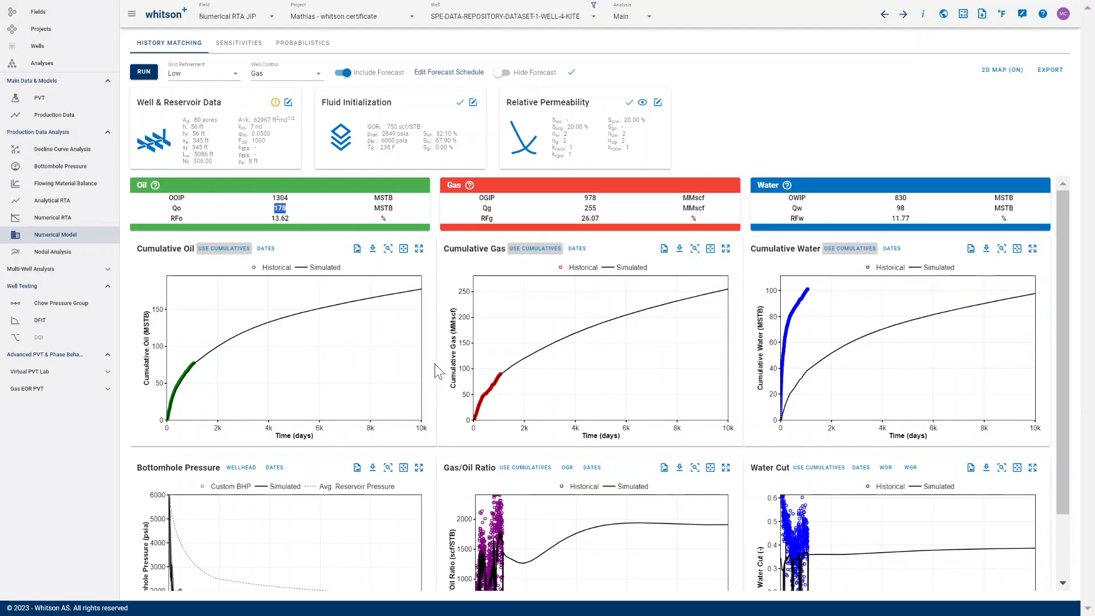
Review the available Multi-Well Analysis tools, then collapse the Well Testing and Multi-Well Analysis sections.
{"action": "left_click", "coordinate": [105, 274]}
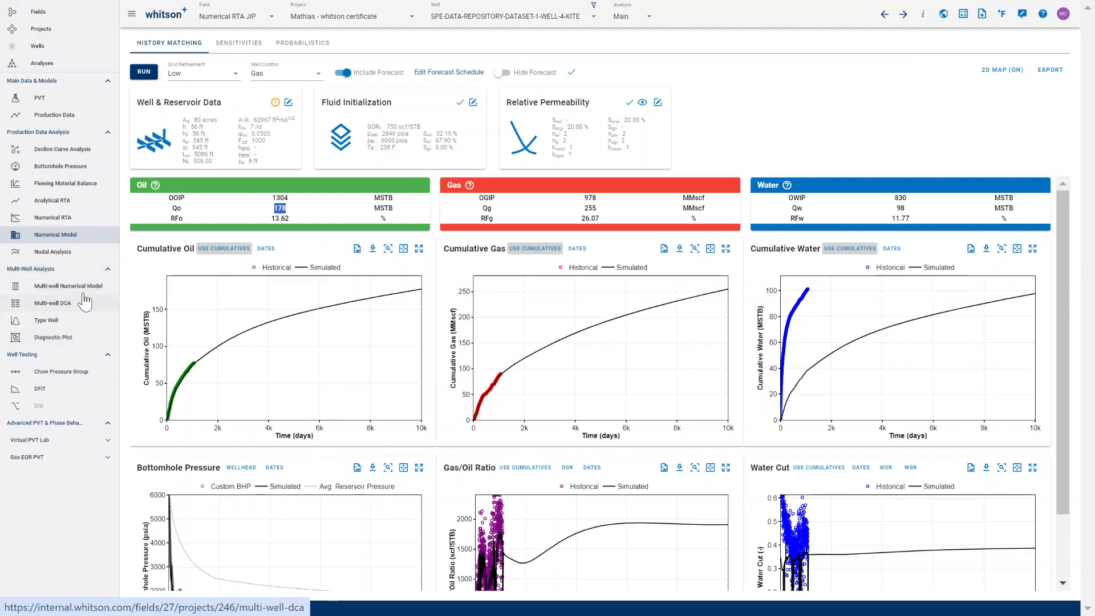
{"action": "left_click", "coordinate": [112, 358]}
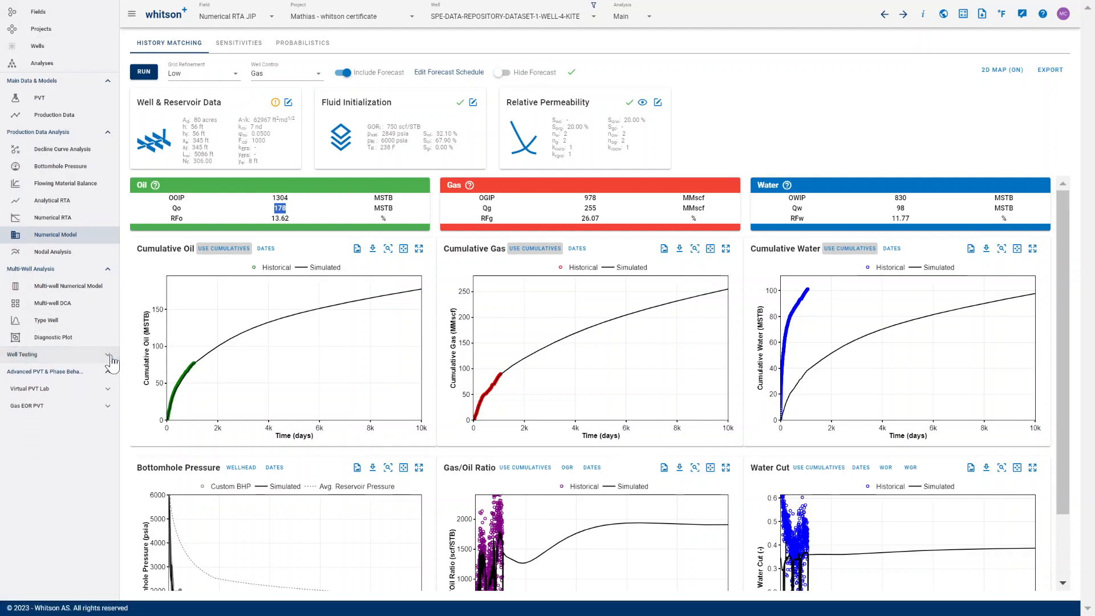
{"action": "left_click", "coordinate": [114, 272]}
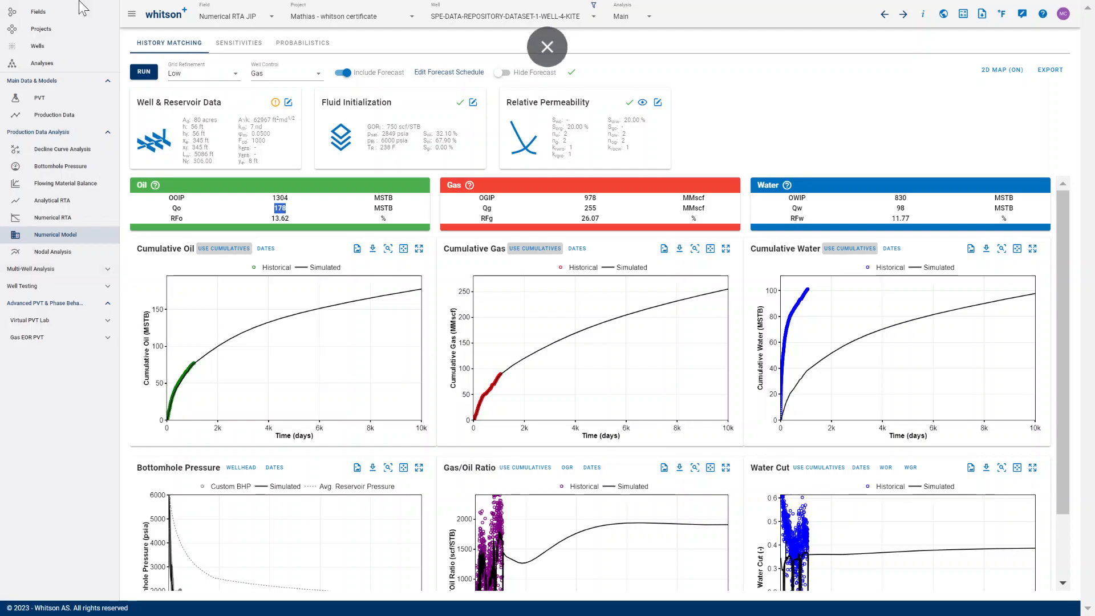
Select all wells in the project's well overview and review the calculations available for a batch run without starting one.
{"action": "left_click", "coordinate": [66, 50]}
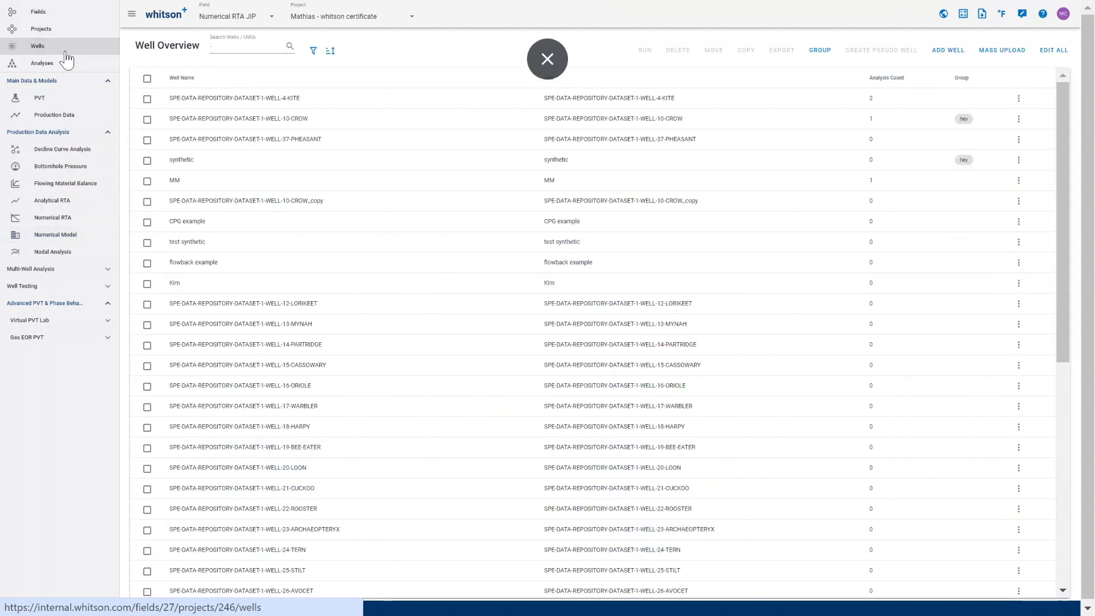
{"action": "left_click", "coordinate": [147, 80]}
{"action": "left_click", "coordinate": [645, 50]}
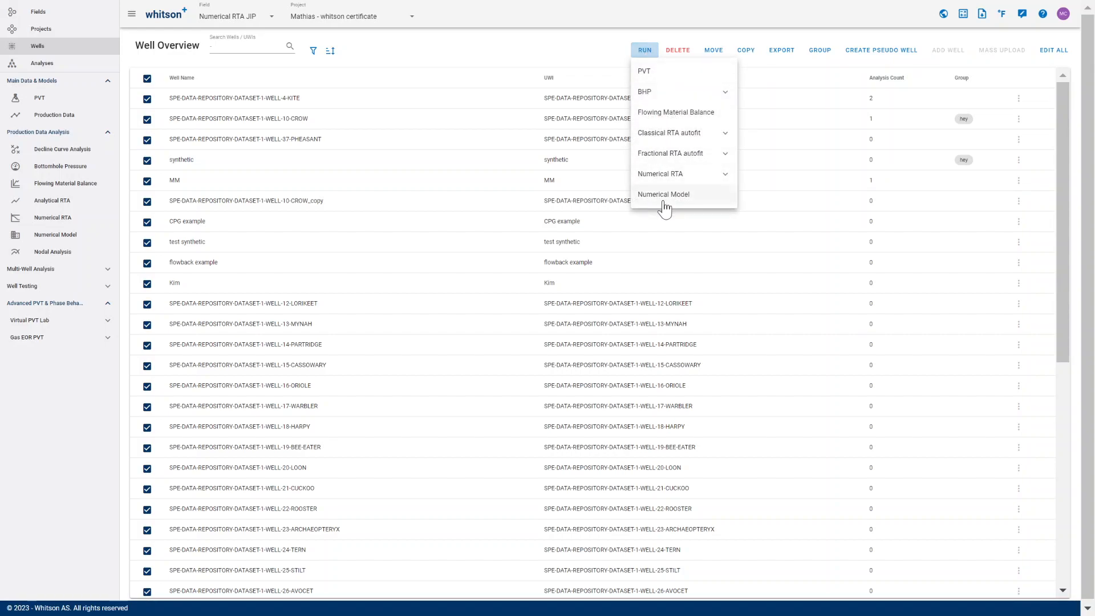
{"action": "left_click", "coordinate": [598, 57]}
Review the bulk-edit options for the selected wells, including the BHP Correlation to Use choices, without changing any.
{"action": "left_click", "coordinate": [1055, 51]}
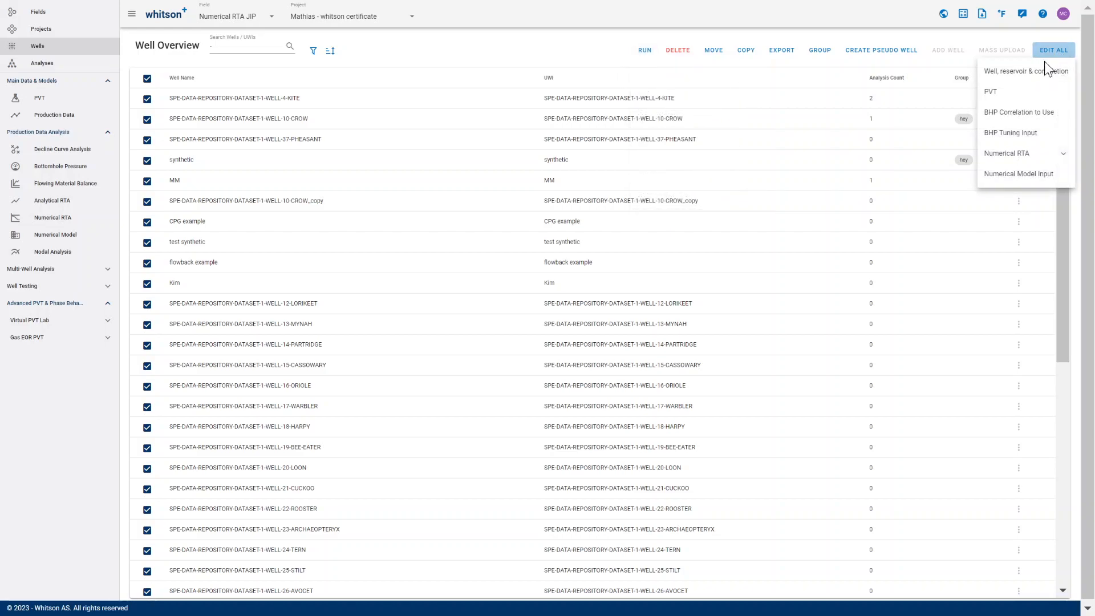
{"action": "left_click", "coordinate": [1016, 117]}
{"action": "left_click", "coordinate": [522, 323]}
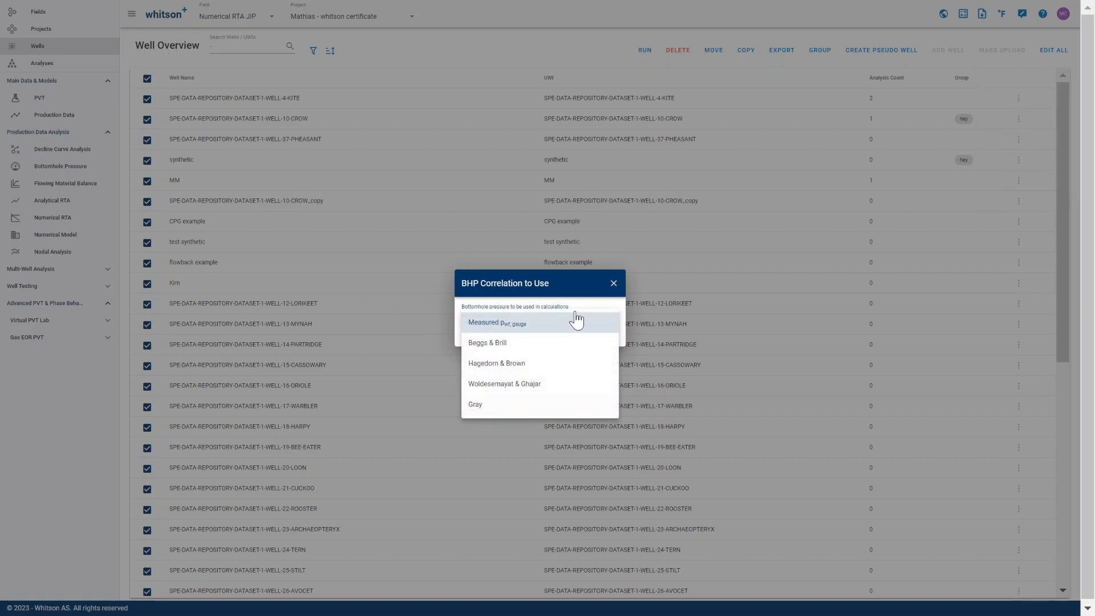
{"action": "left_click", "coordinate": [614, 283]}
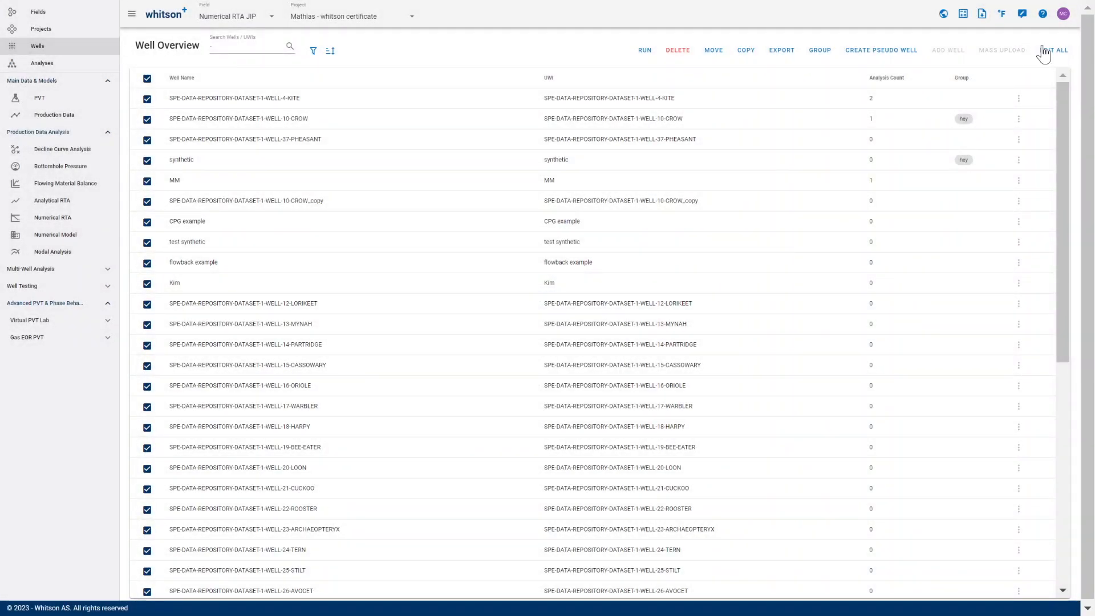
{"action": "left_click", "coordinate": [1044, 54]}
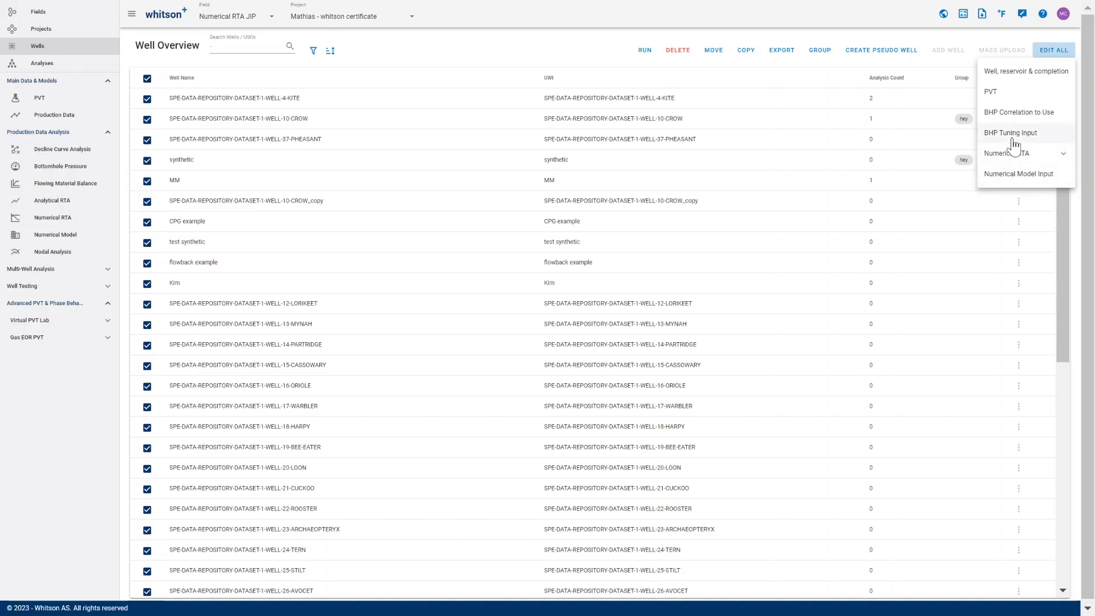
{"action": "left_click", "coordinate": [574, 59]}
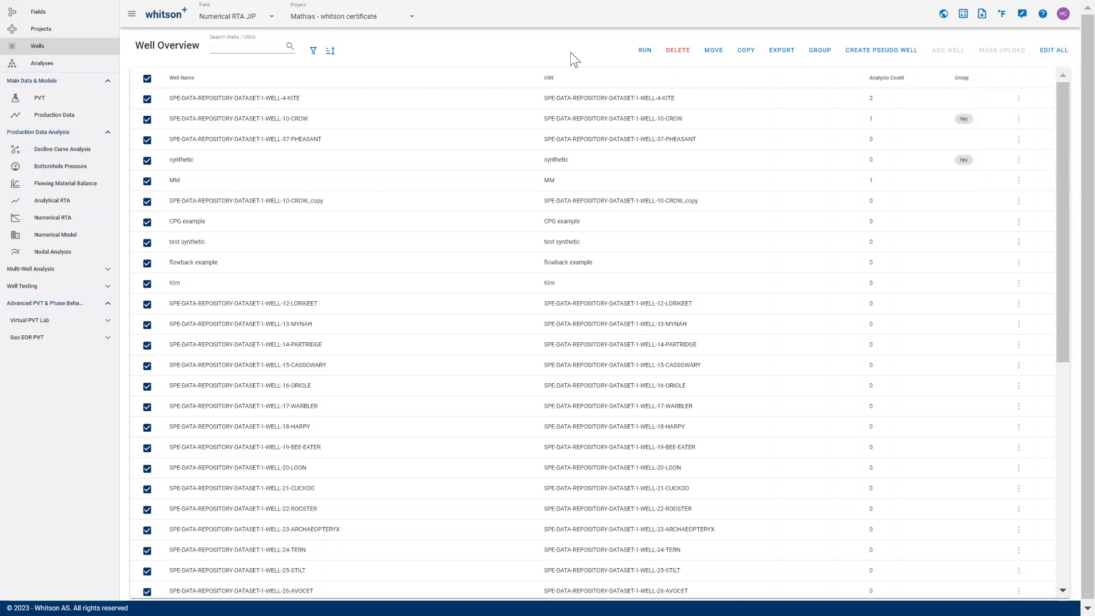